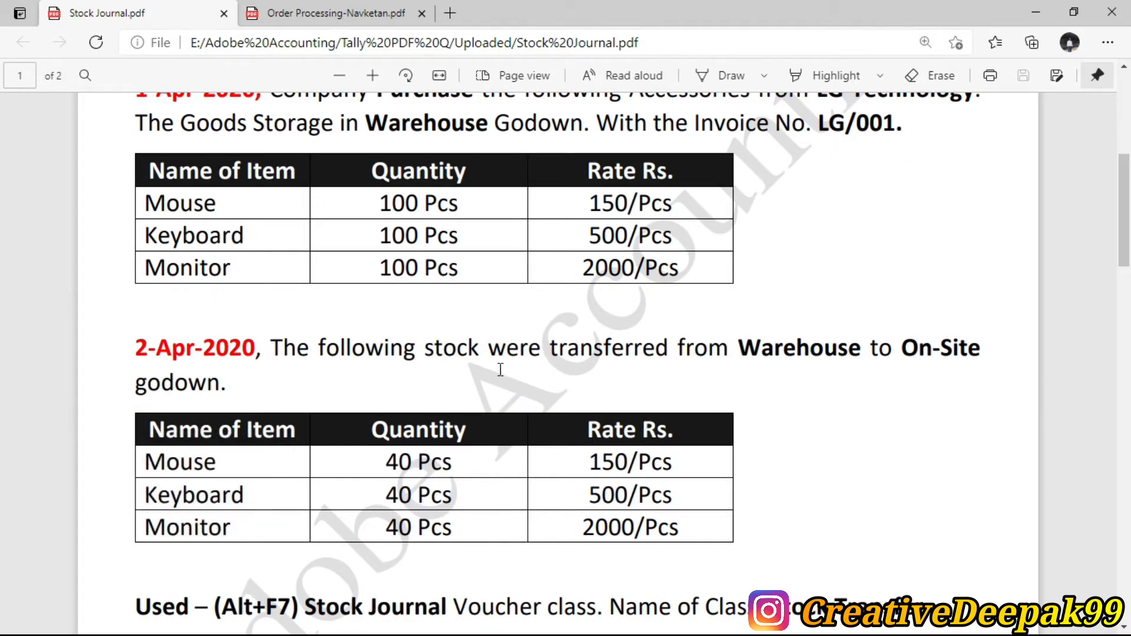
Review the Stock Journal exercise, covering its purchase and transfer entries and the stock item table
scroll(745, 383, down, 1)
drag(245, 454, 195, 446)
scroll(742, 366, up, 8)
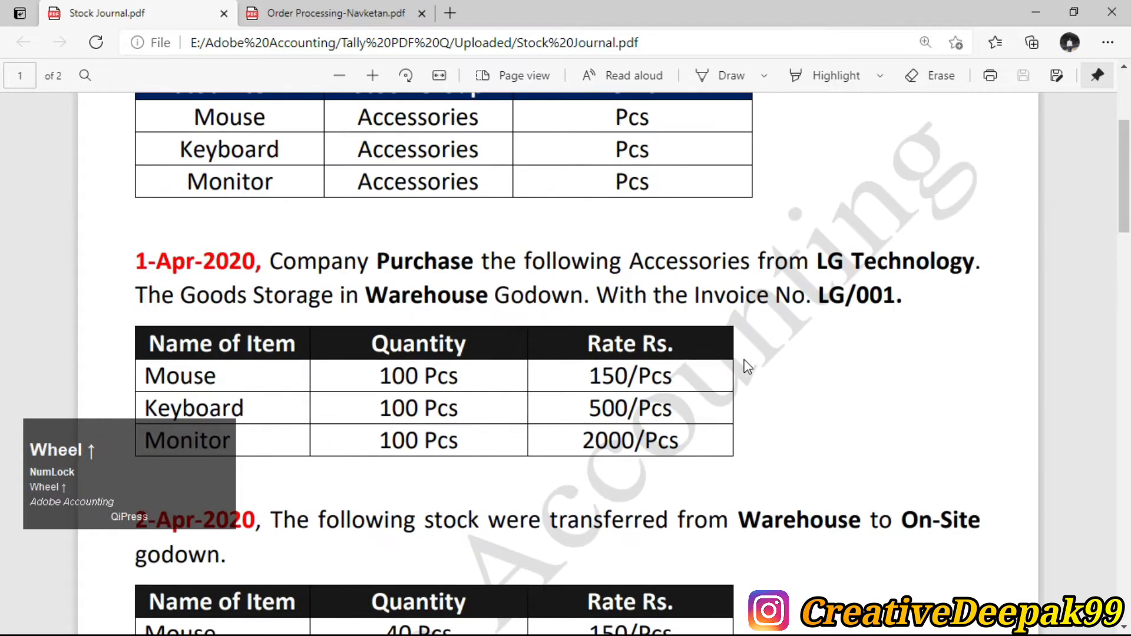
scroll(731, 324, down, 3)
scroll(754, 302, up, 1)
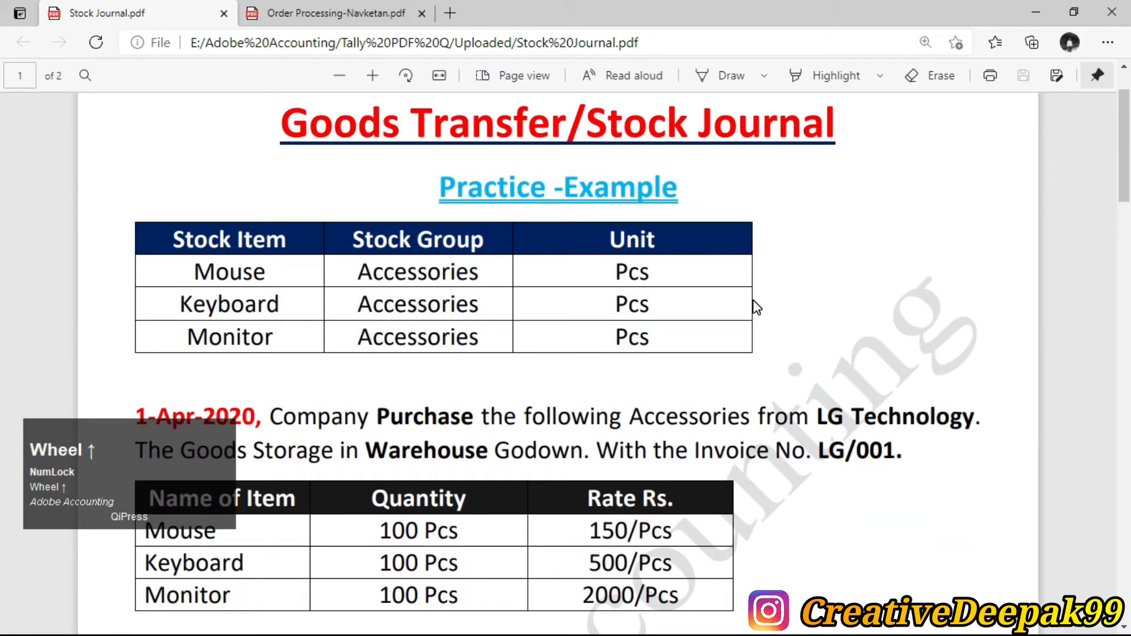
drag(195, 272, 266, 305)
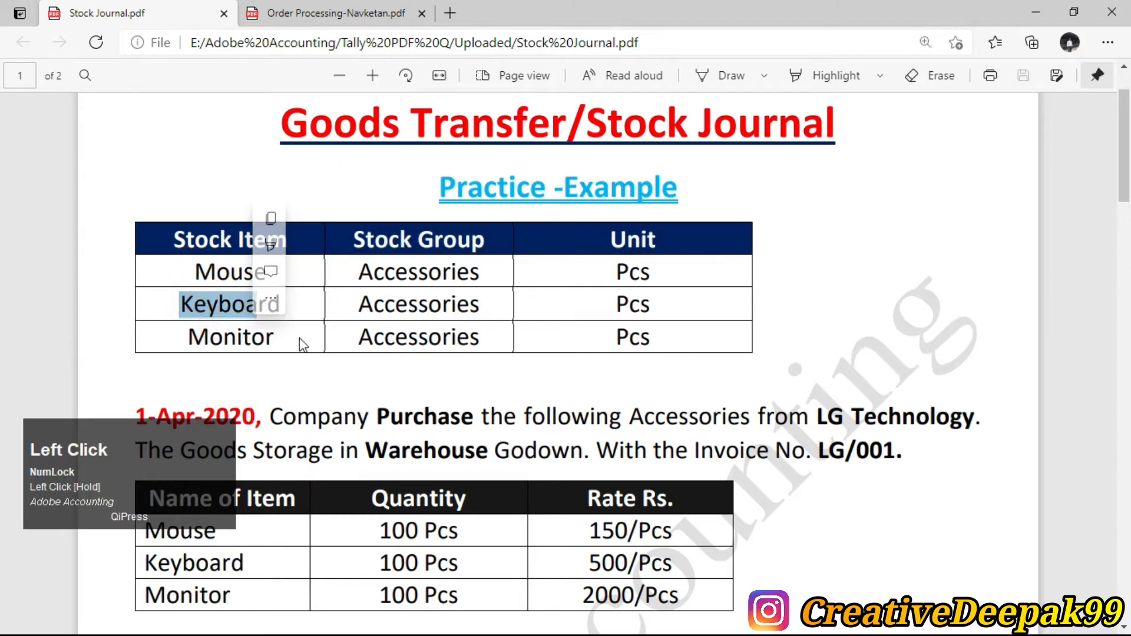
click(301, 345)
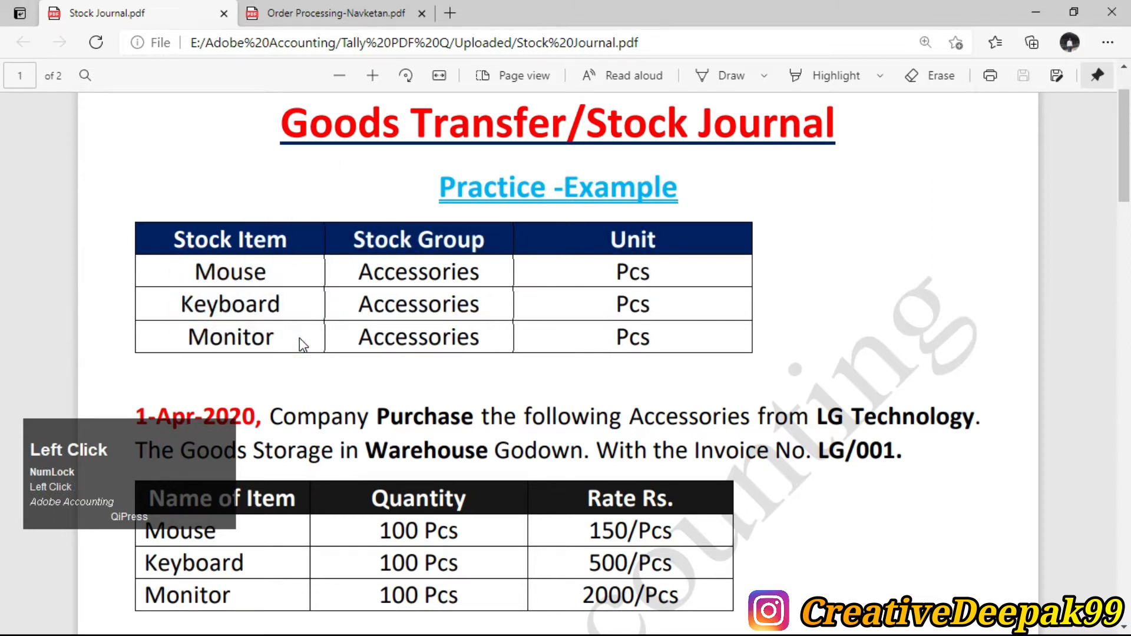
Switch to TallyPrime and start creating a stock item master named Mouse
key(alt+Tab)
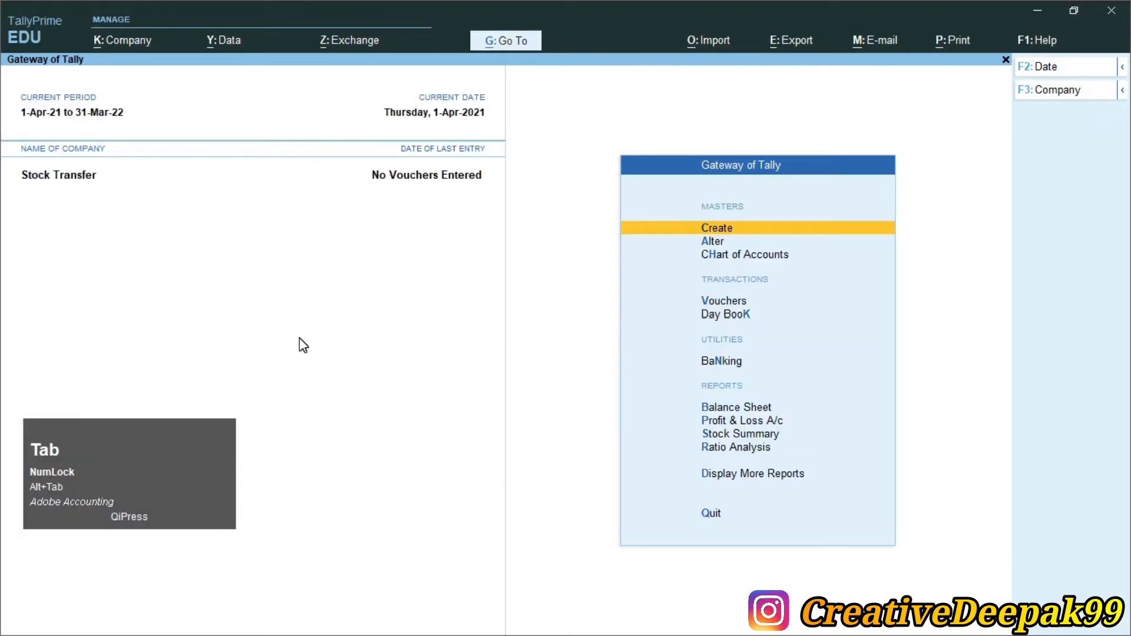
key(Return)
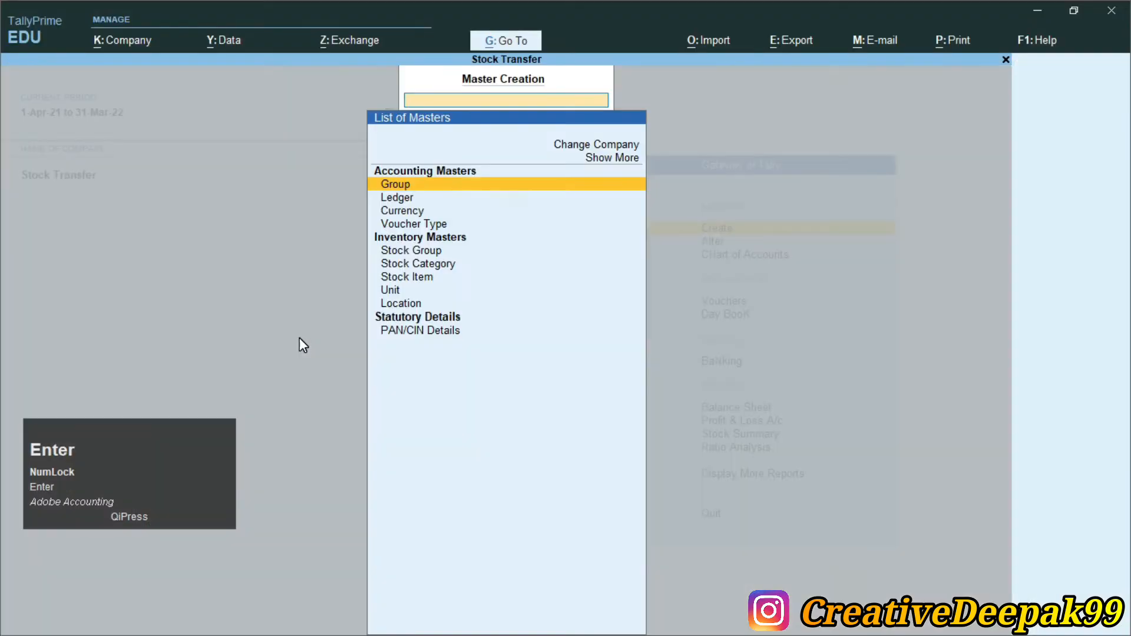
key(Down)
key(Down)
key(Down)
key(Down)
key(Down)
key(Down)
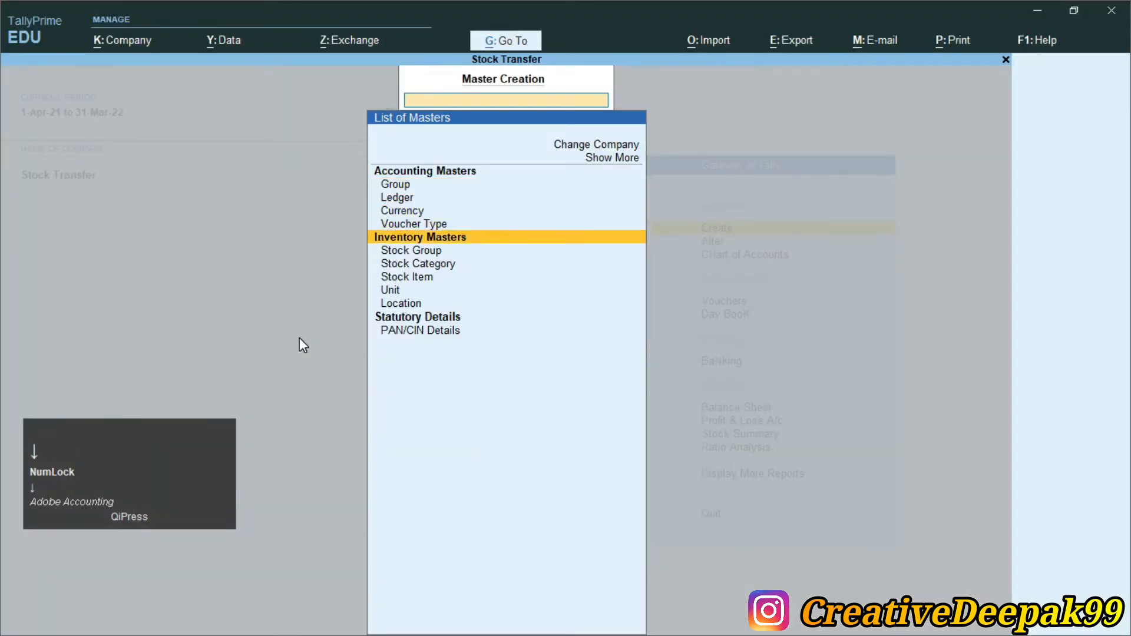
key(Return)
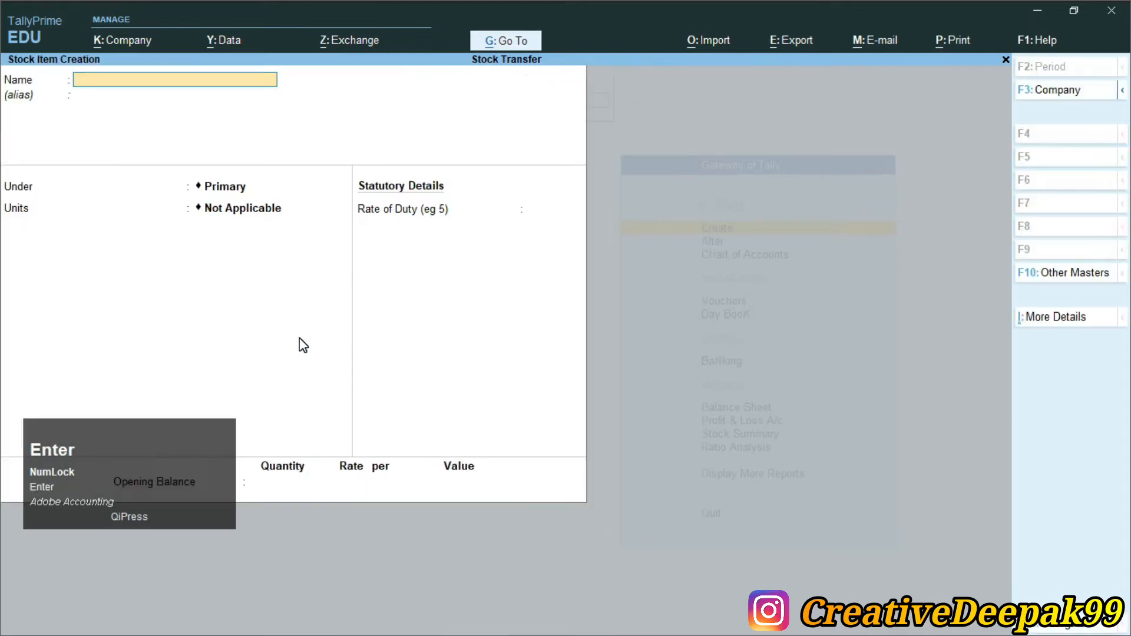
text(Mouse)
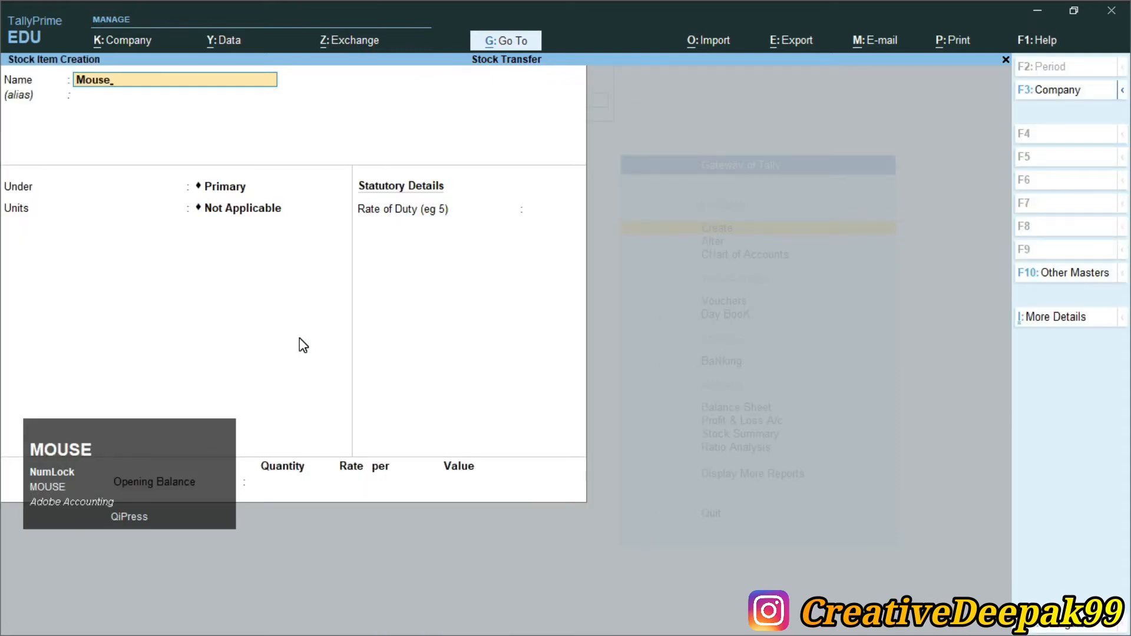
key(Return)
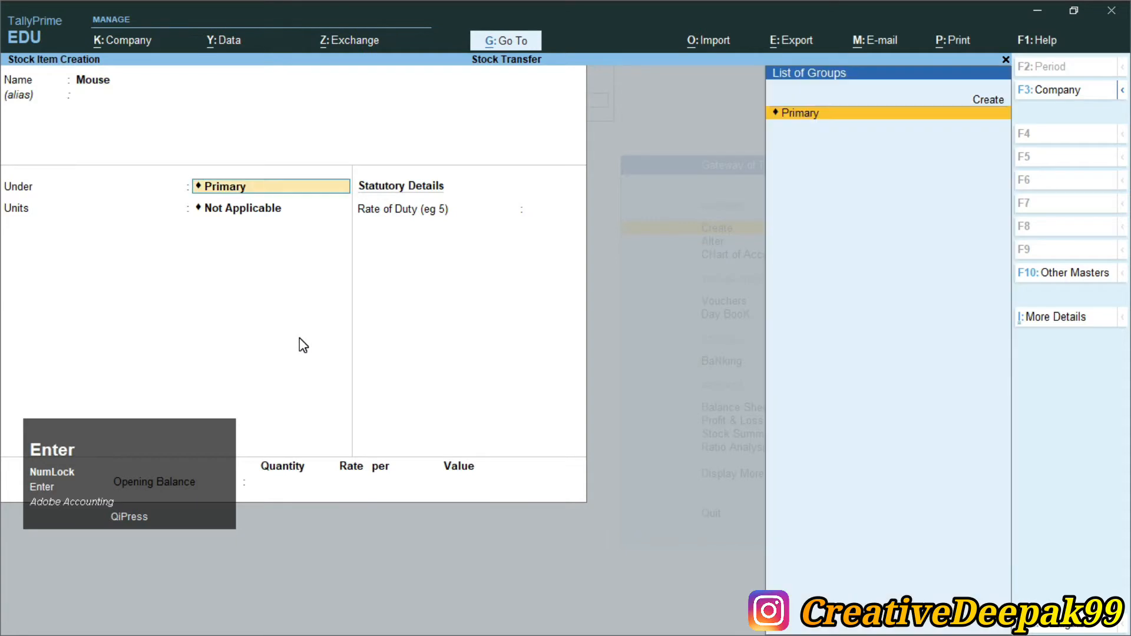
Check the Mouse's stock group and unit in the exercise PDF, and create the Accessories stock group under Primary for the item in TallyPrime
key(alt+Tab)
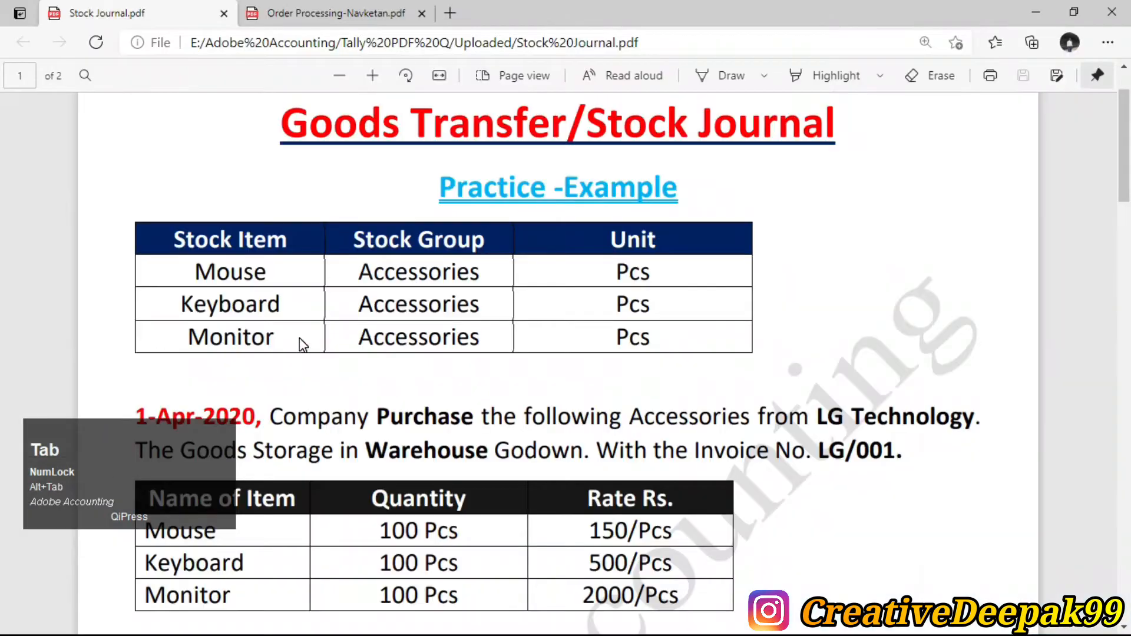
drag(354, 274, 457, 272)
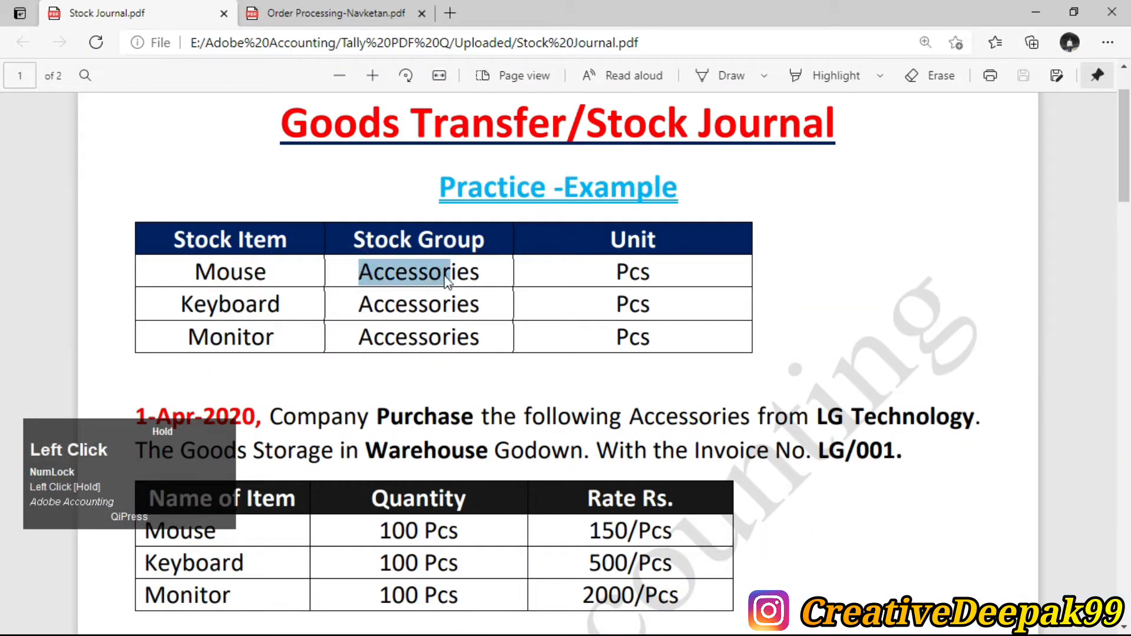
drag(608, 277, 654, 286)
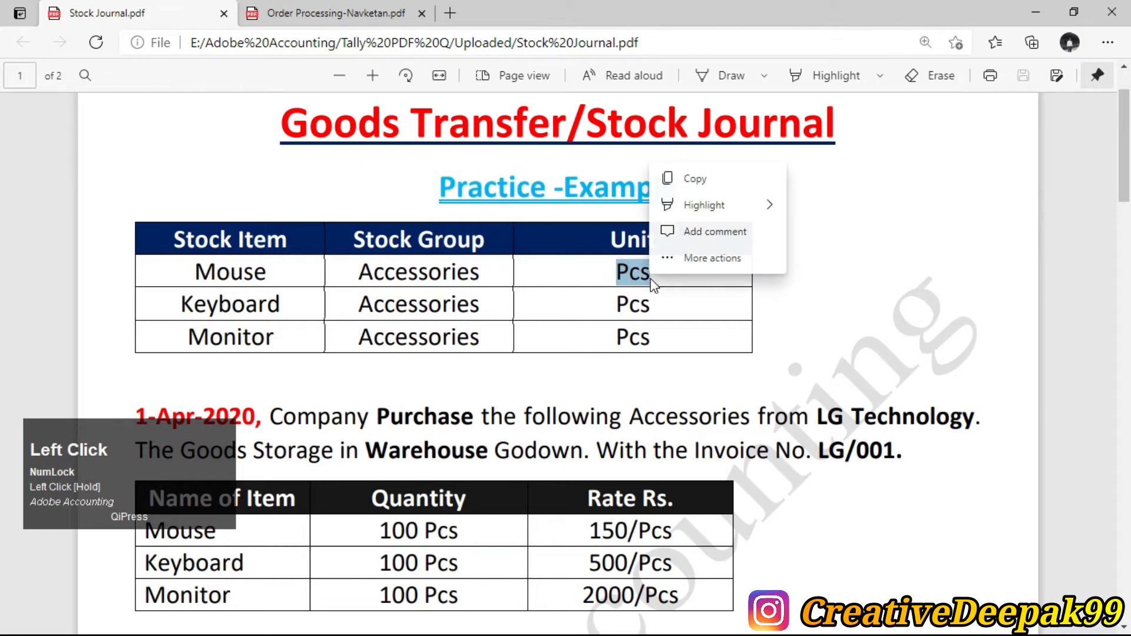
key(alt+Tab)
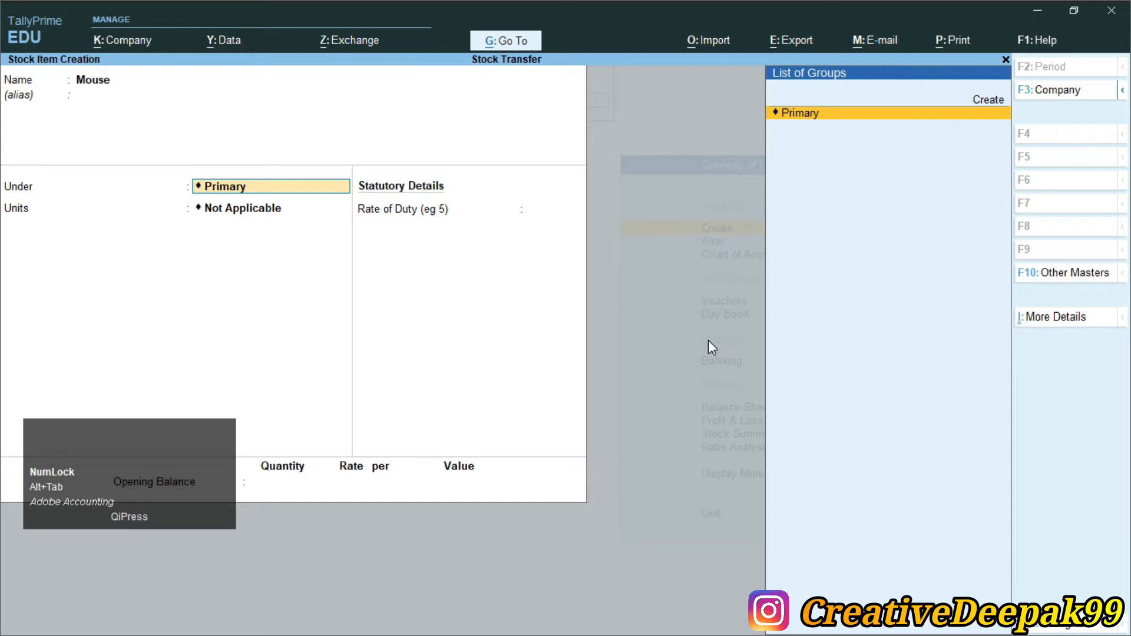
click(985, 105)
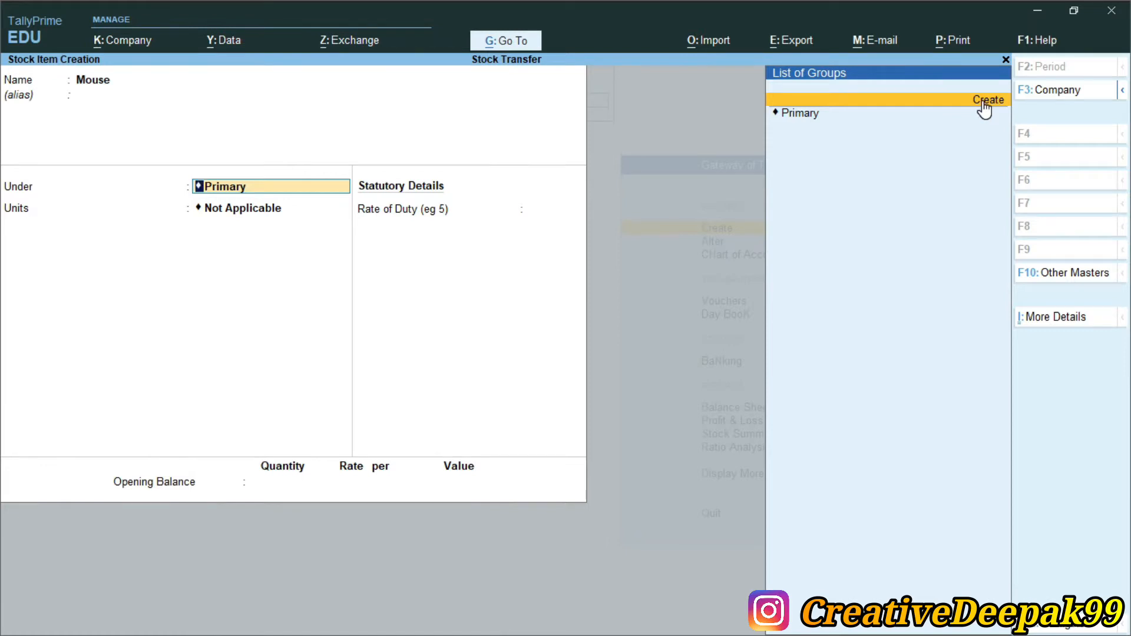
key(Return)
text(A)
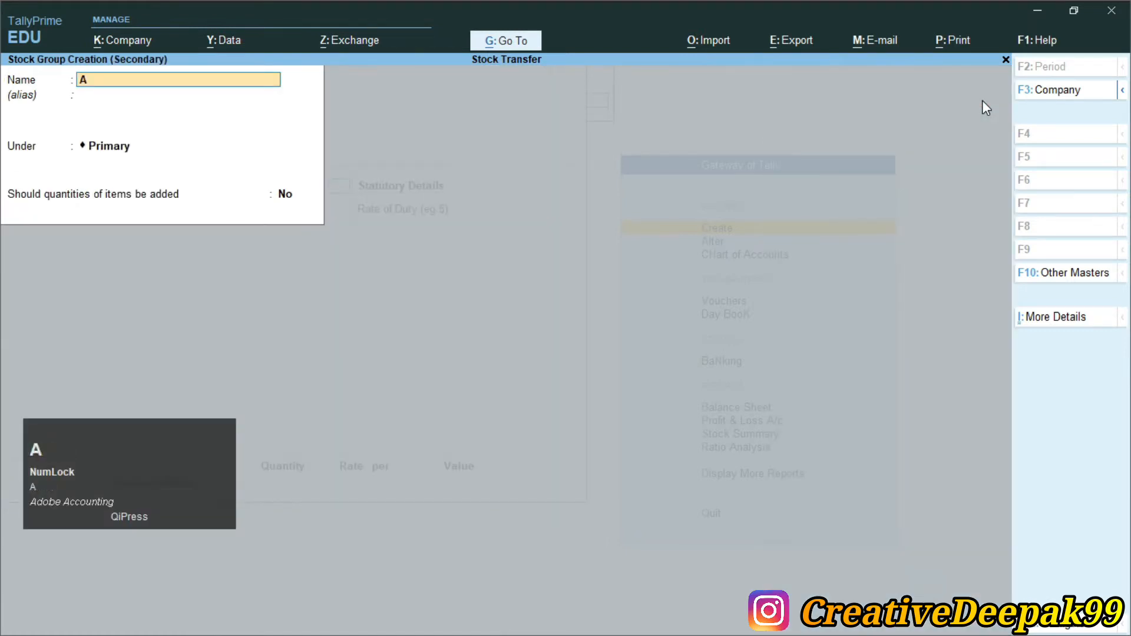
text(ccessories)
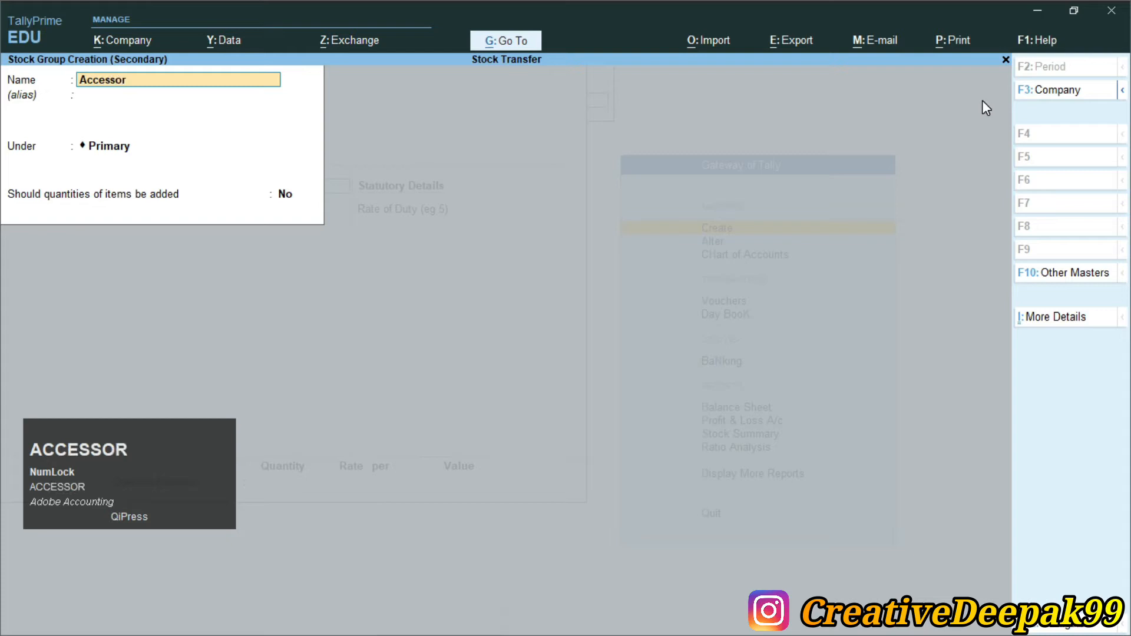
key(Return)
key(Return)
key(Return)
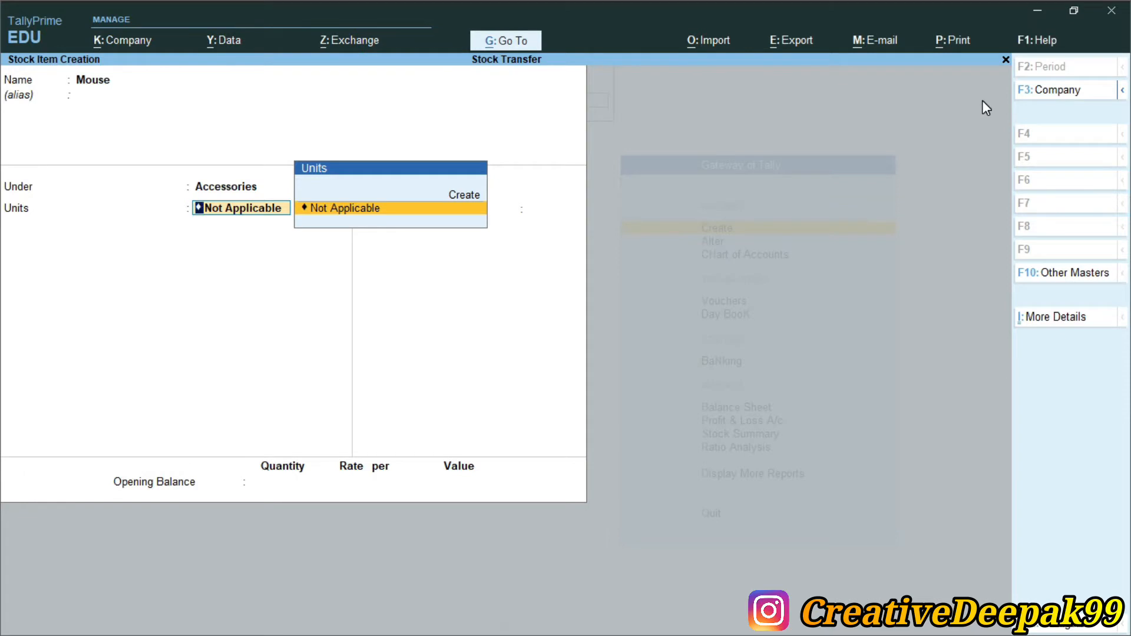
Create the simple unit Pcs with 0 decimal places as the Mouse item's unit
key(alt+c)
text(Pcs)
key(Return)
key(Return)
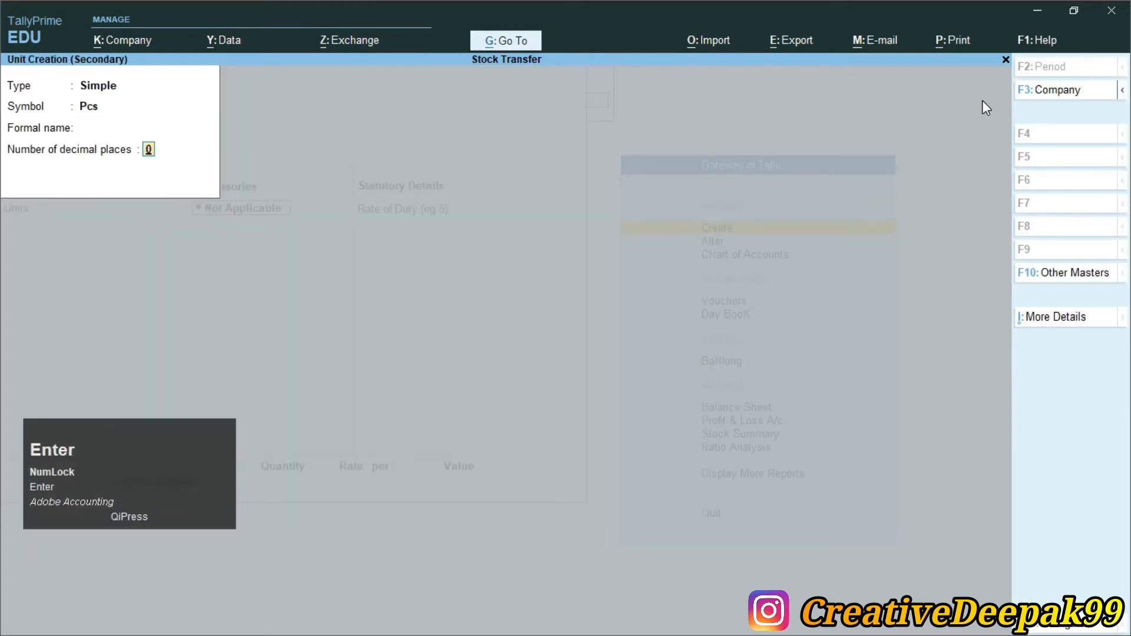
key(Return)
key(Return)
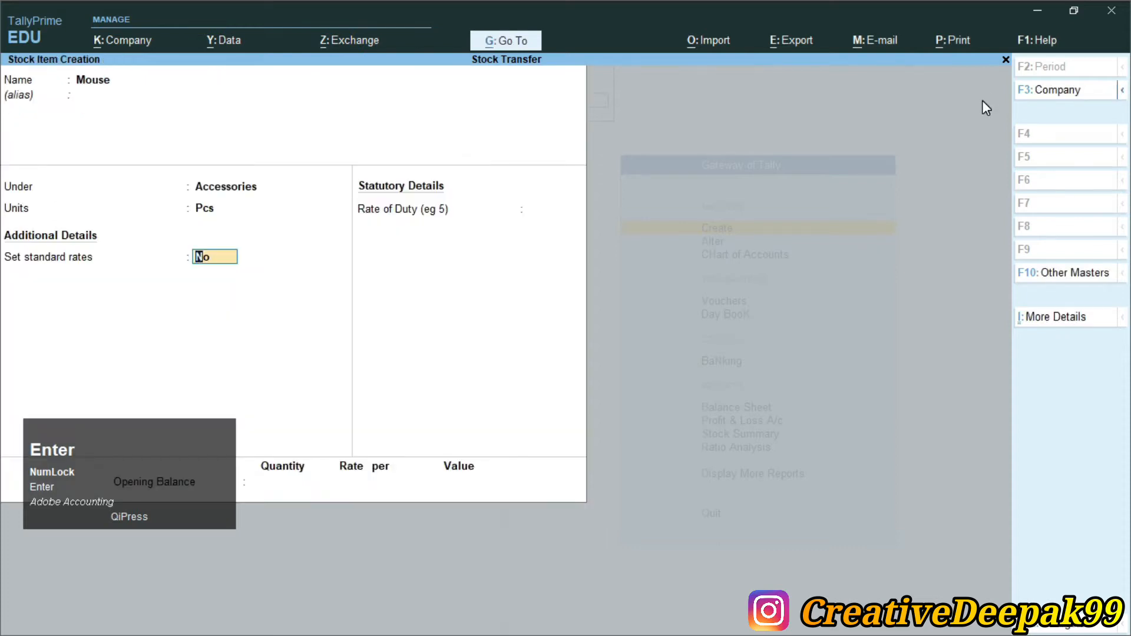
Save the Mouse stock item with standard rates set to No and a duty rate of 0
key(Return)
key(Return)
key(Return)
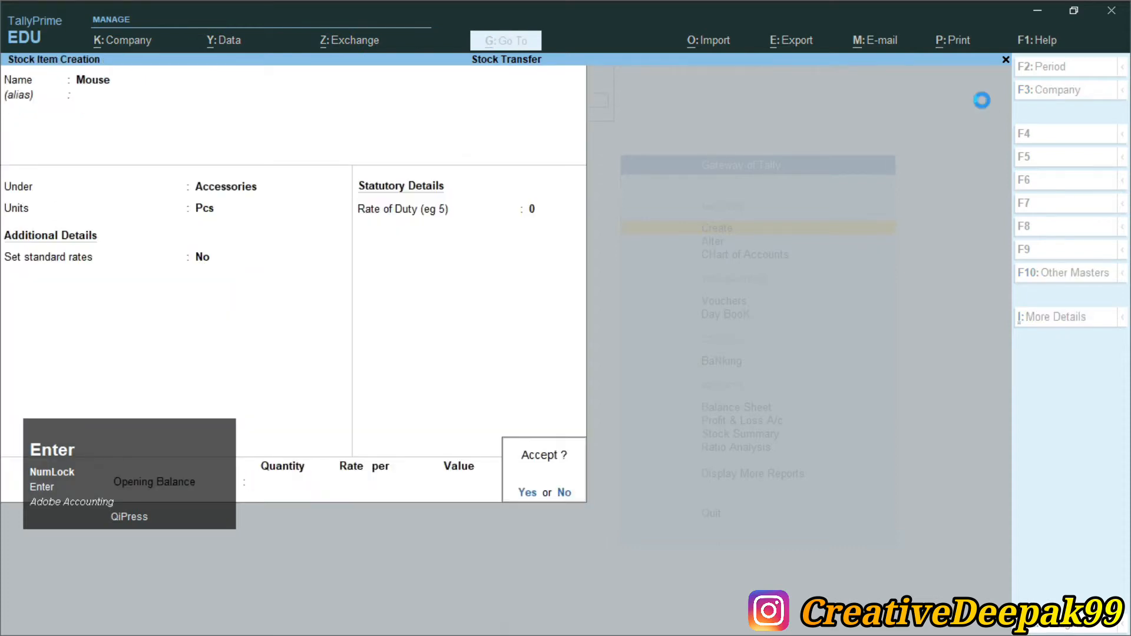
key(Return)
Create the stock item Keyboard under Accessories with the unit Pcs, no standard rates and a duty rate of 0
text(K)
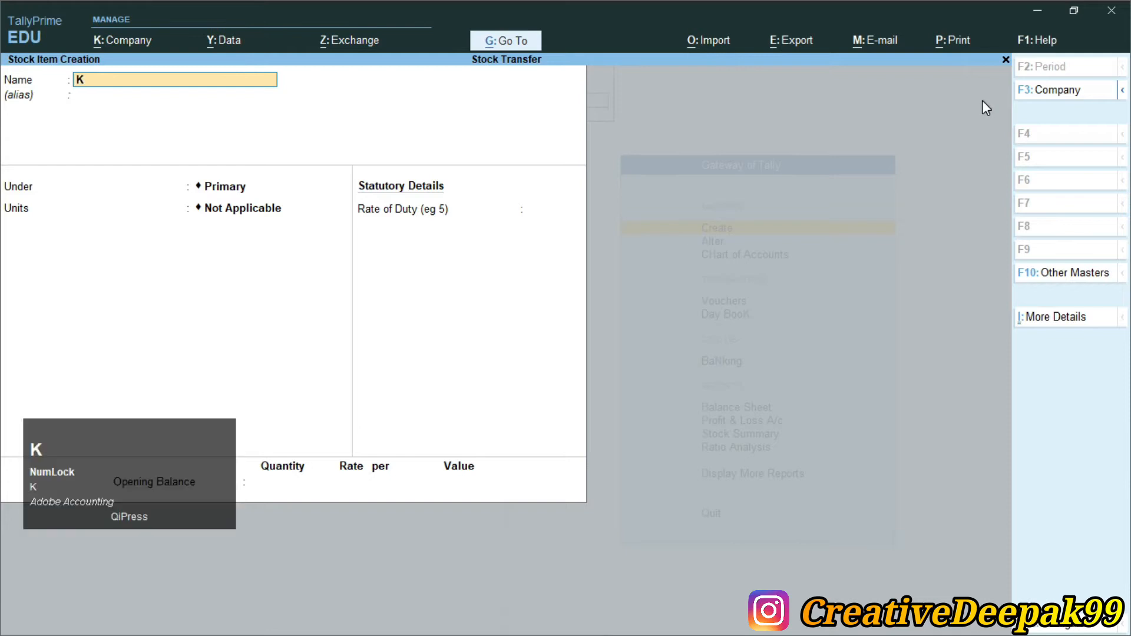
text(eyboard)
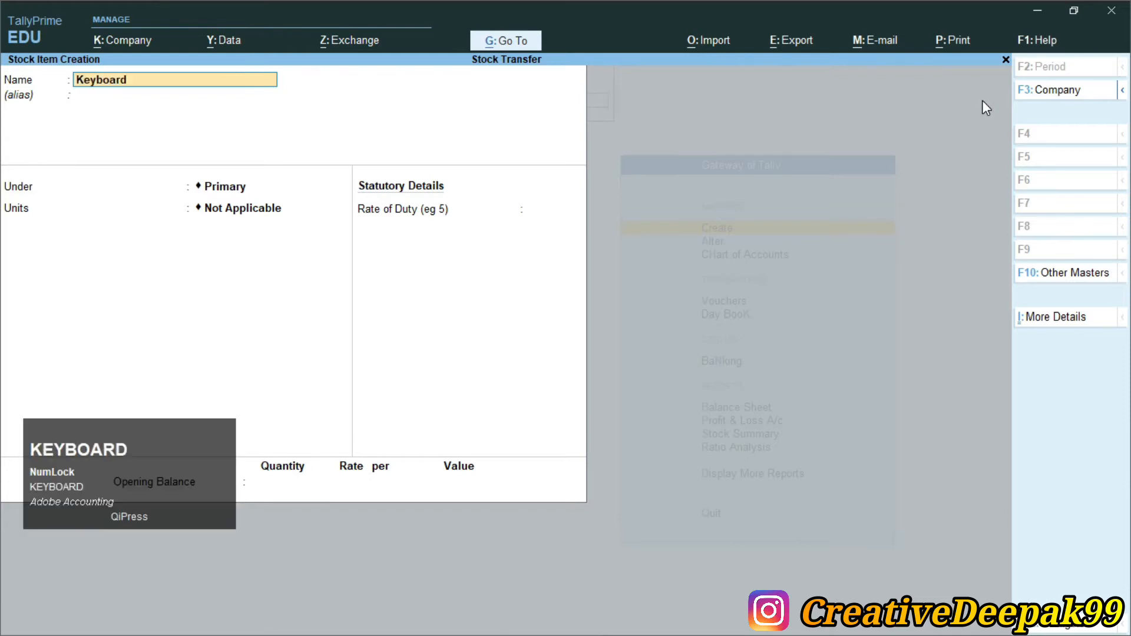
key(Return)
key(Return)
key(Down)
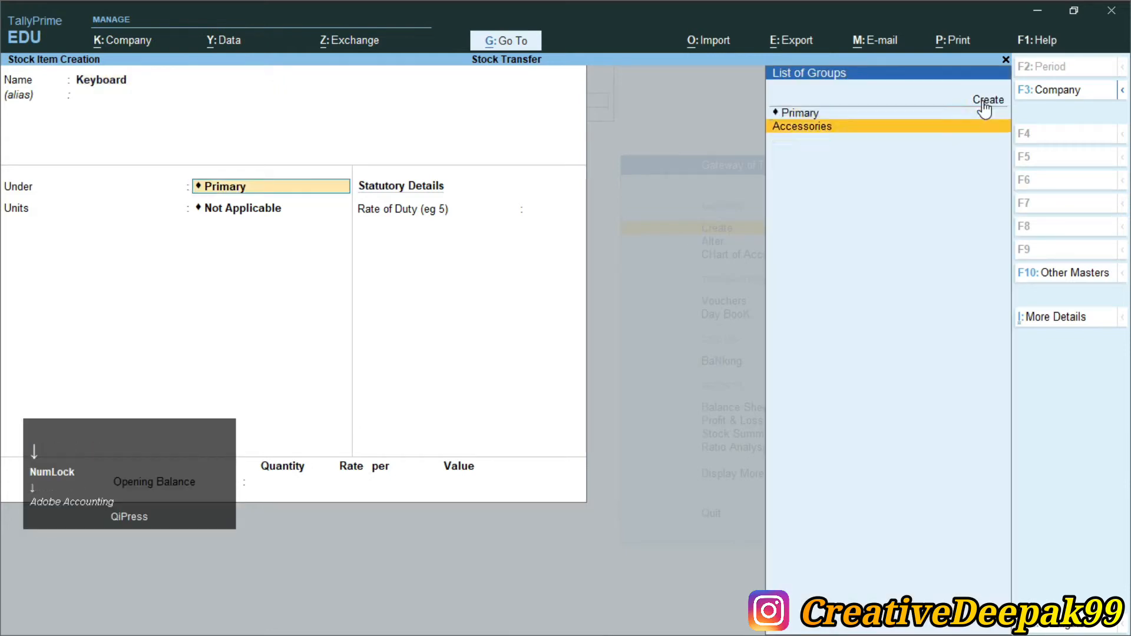
key(Return)
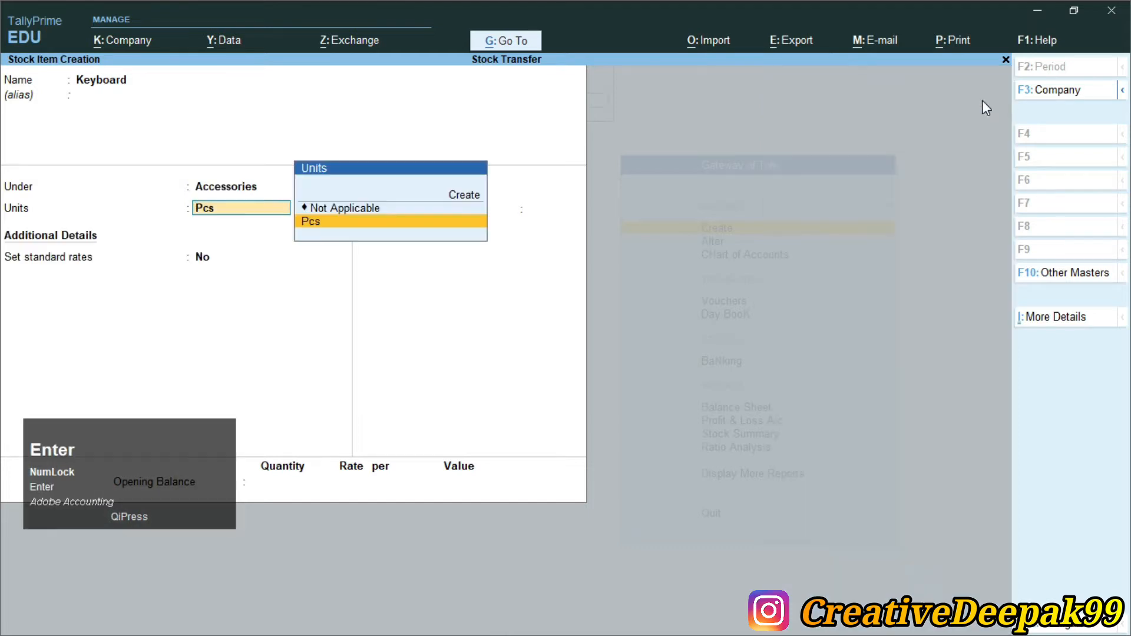
key(Return)
key(Return)
key(Return)
key(Return)
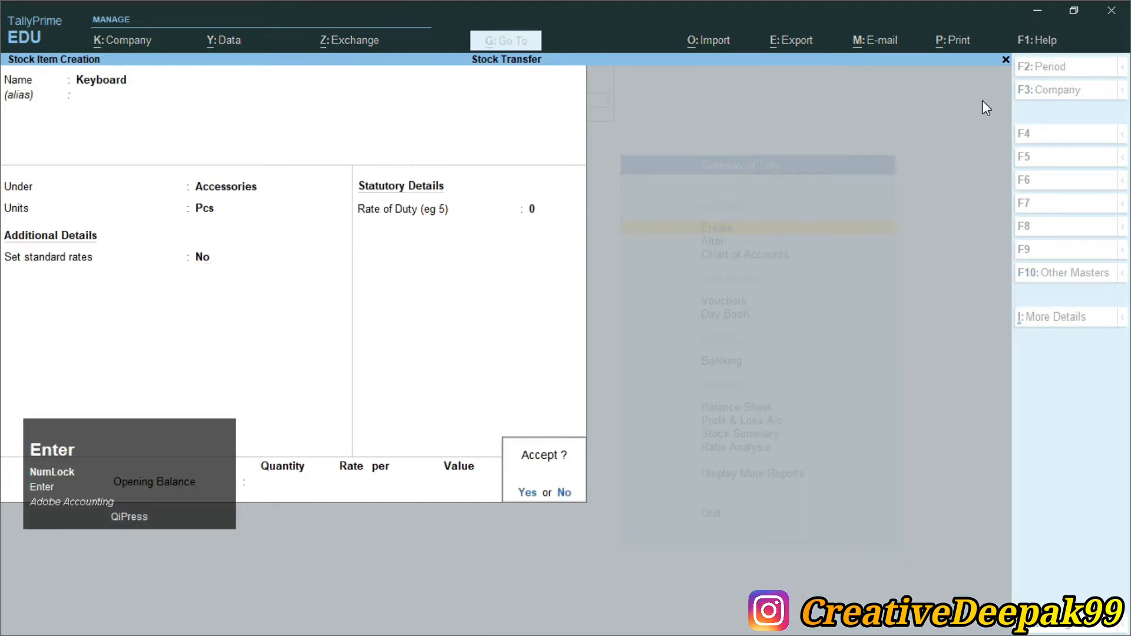
key(Return)
Check the third item in the exercise PDF, and enter it in TallyPrime as stock item Monitor under the Accessories group
key(alt+Tab)
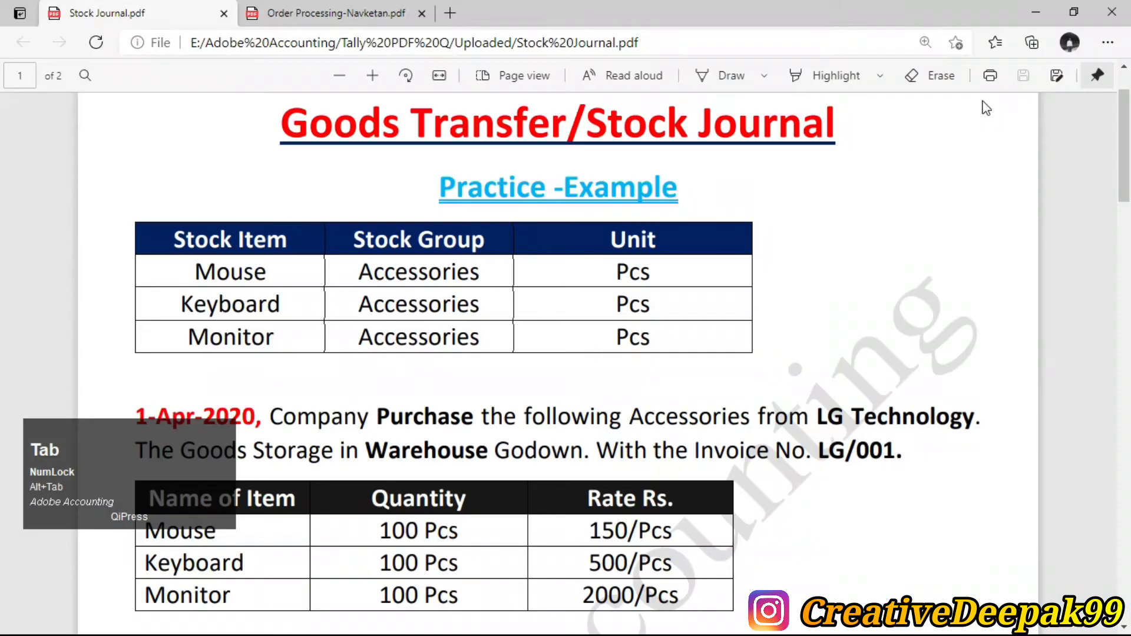
double_click(224, 335)
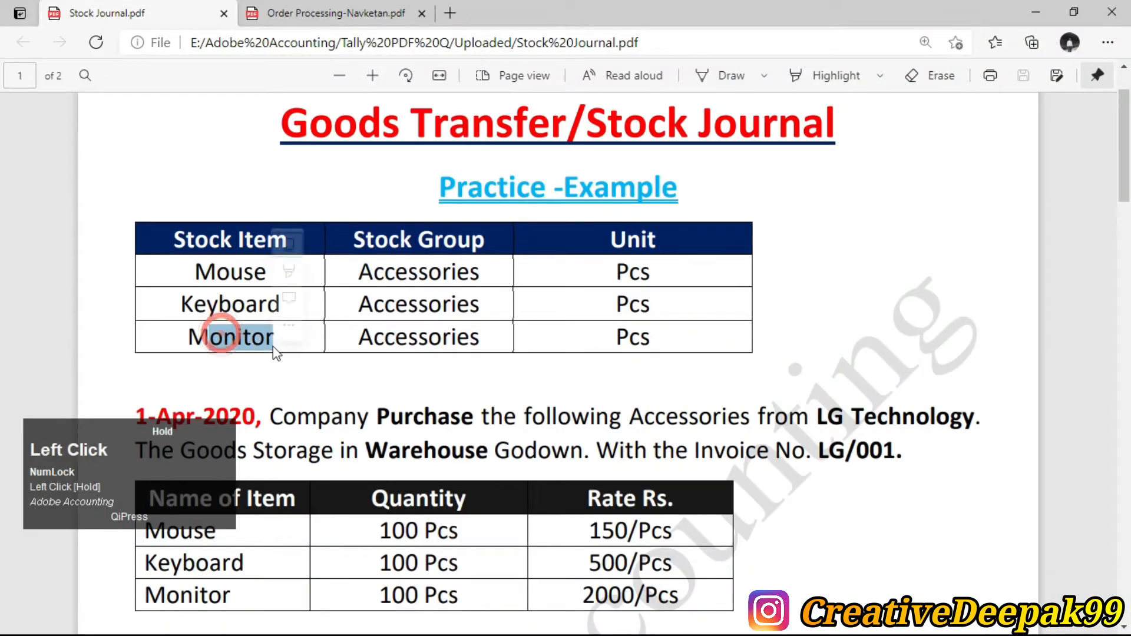
key(alt+Tab)
text(Monitor)
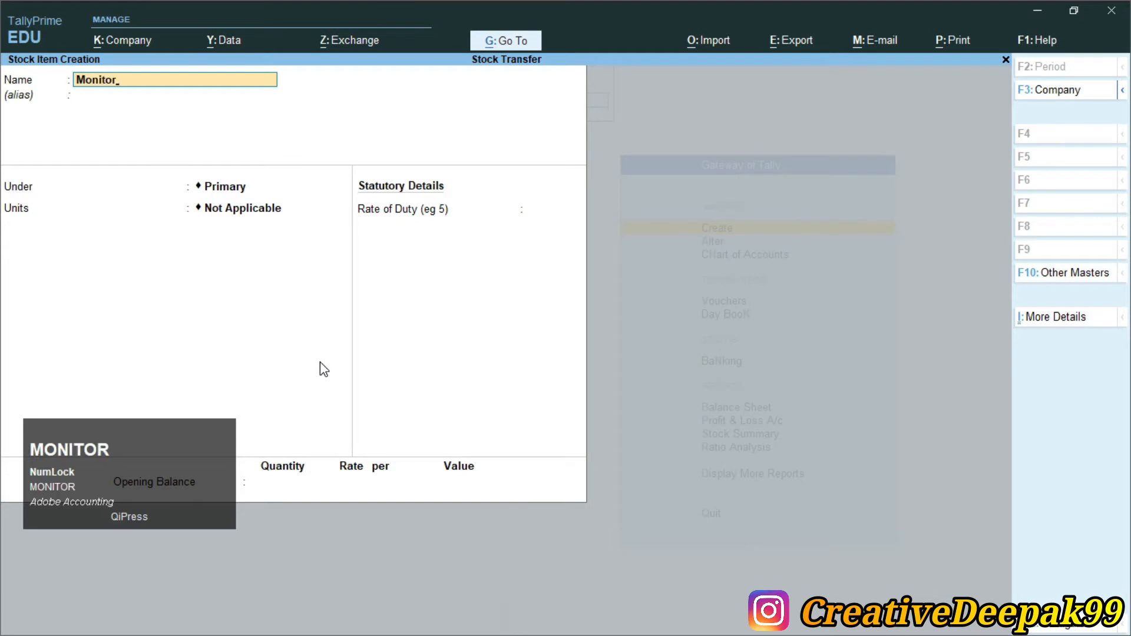
key(Return)
key(Return)
key(Return)
key(BackSpace)
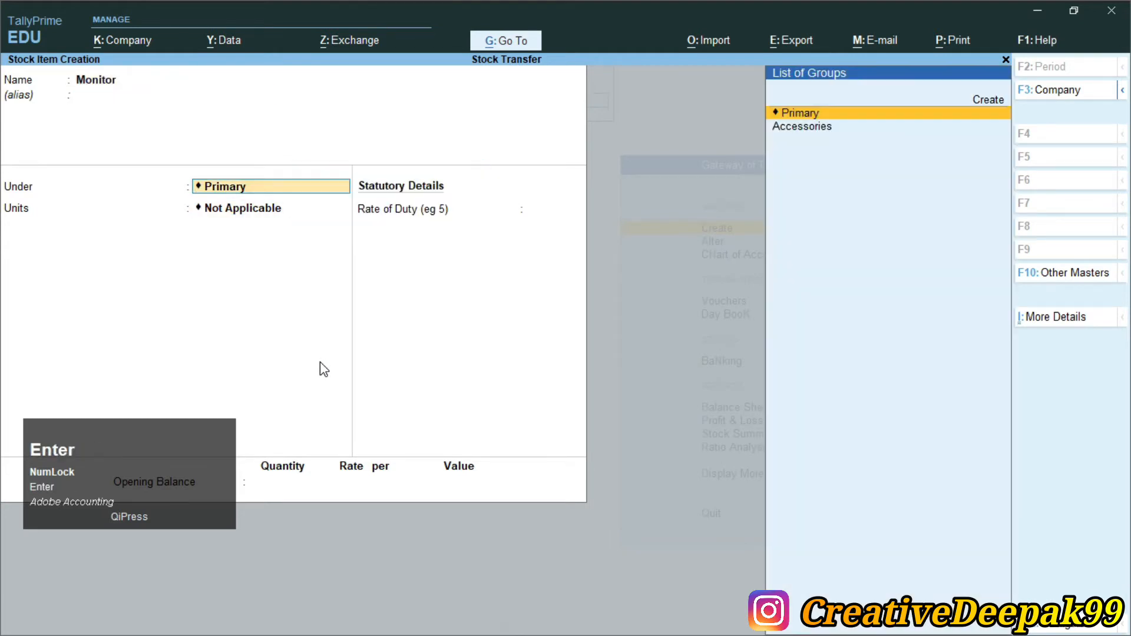
key(Down)
key(Return)
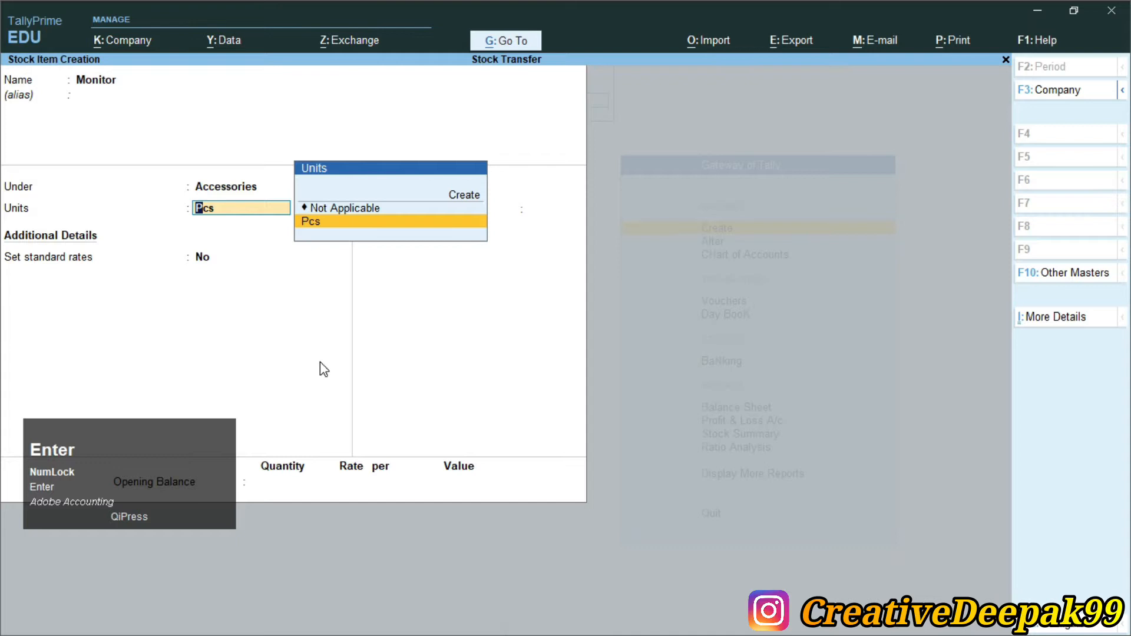
Set the Monitor's unit to Pcs and save the item with no standard rates and a duty rate of 0
key(Return)
key(Return)
key(Return)
key(Return)
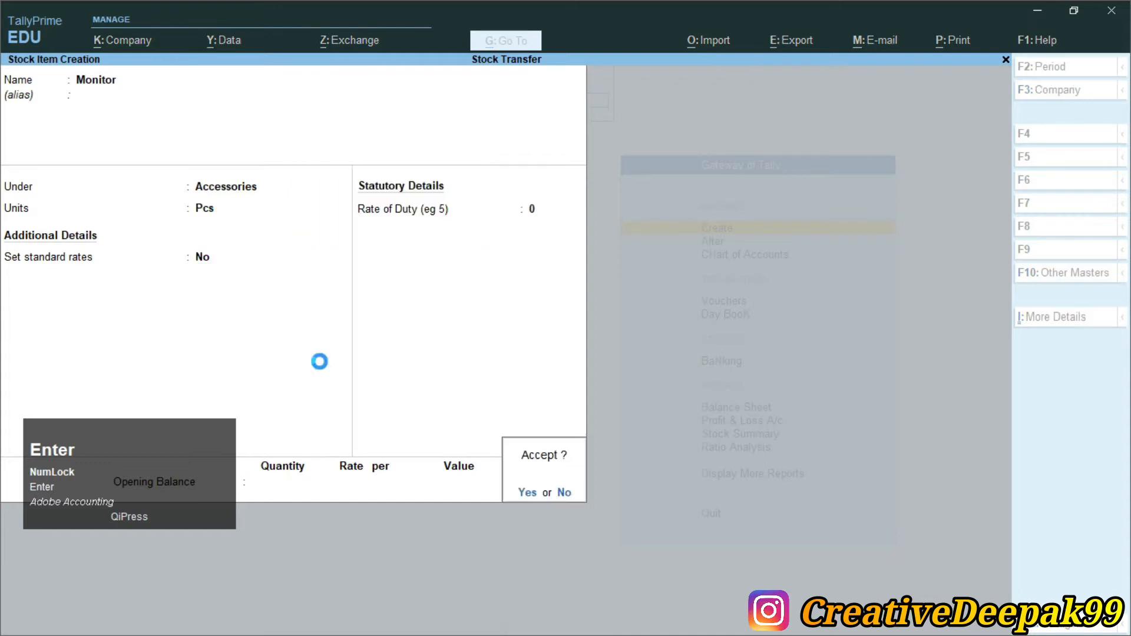
key(Return)
Leave master creation for the Gateway of Tally and switch back to the Stock Journal exercise PDF
key(Escape)
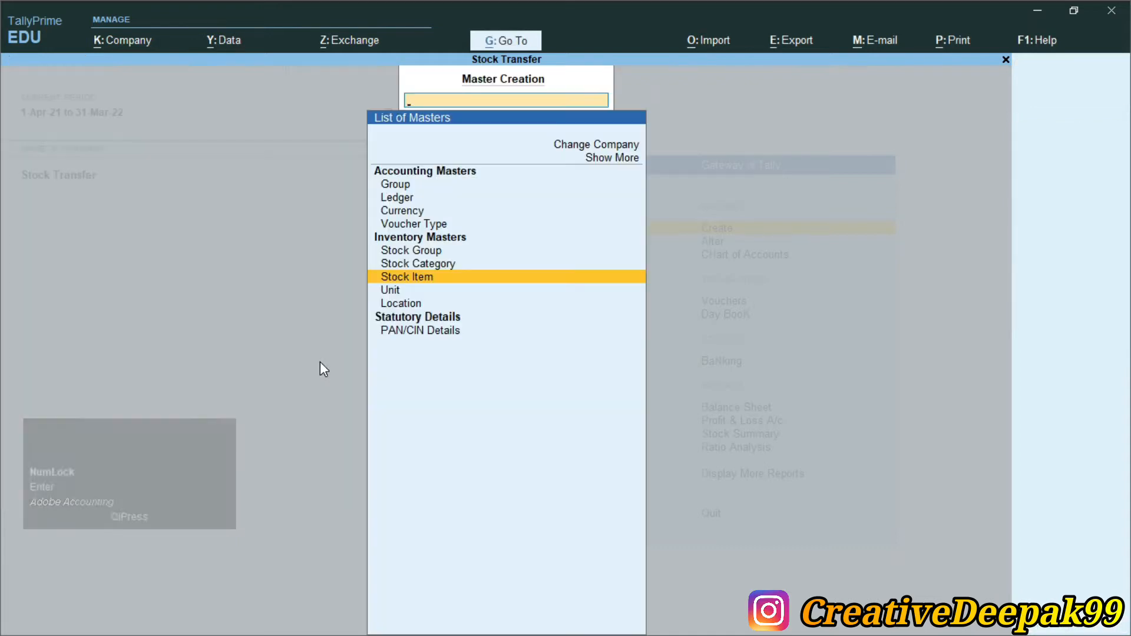
key(Escape)
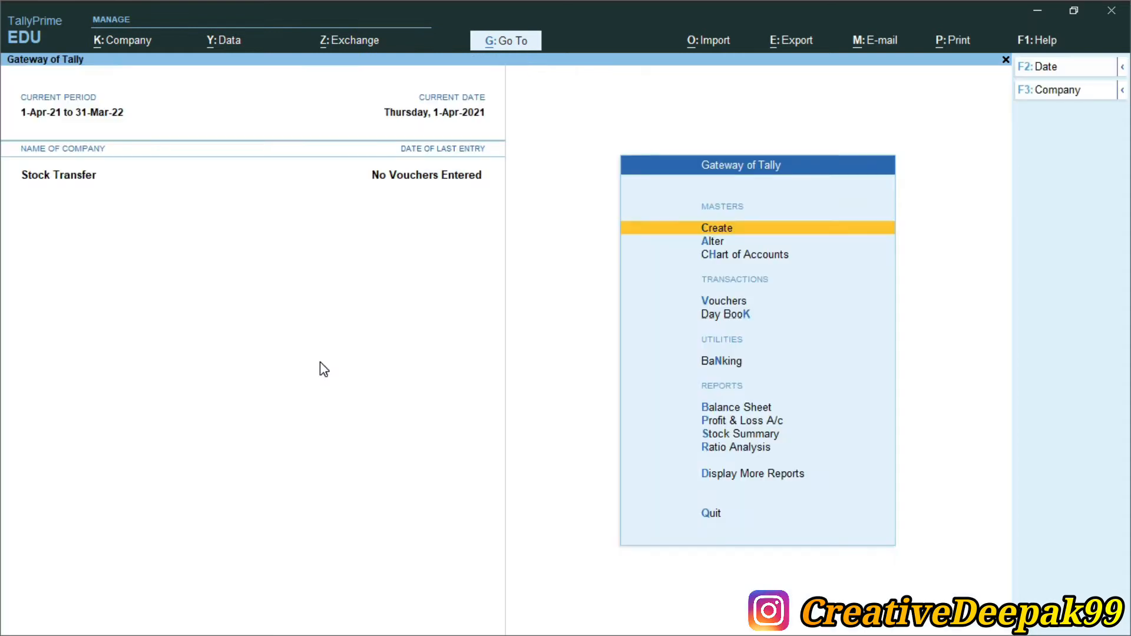
key(alt+Tab)
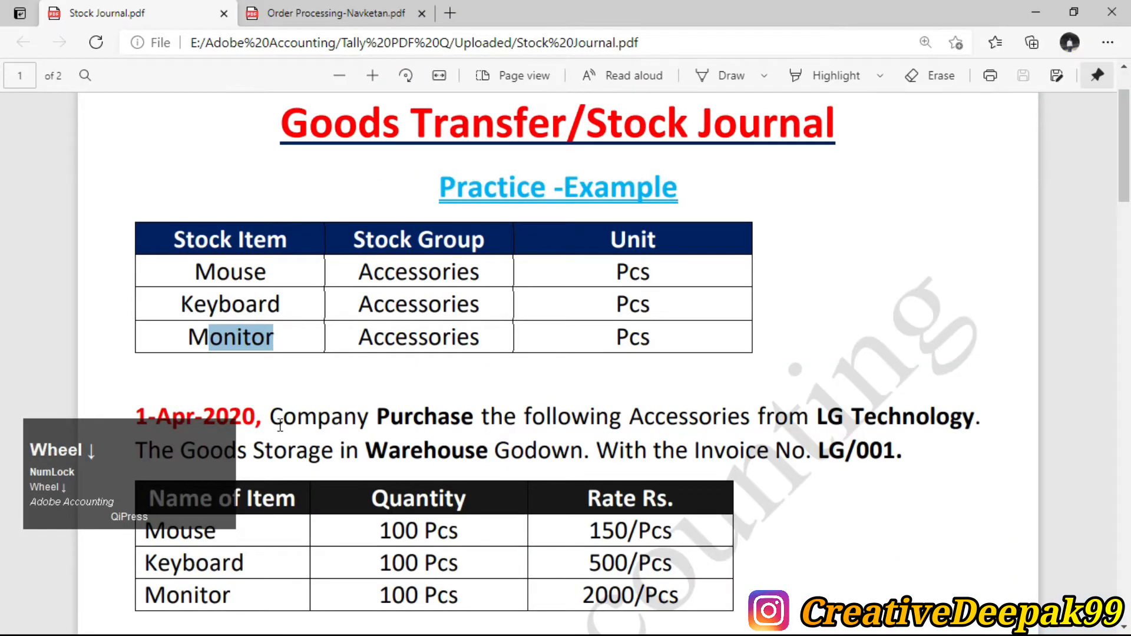
Review the 1-Apr-2020 purchase transaction in the exercise PDF for its supplier, godown and invoice number
scroll(320, 369, down, 3)
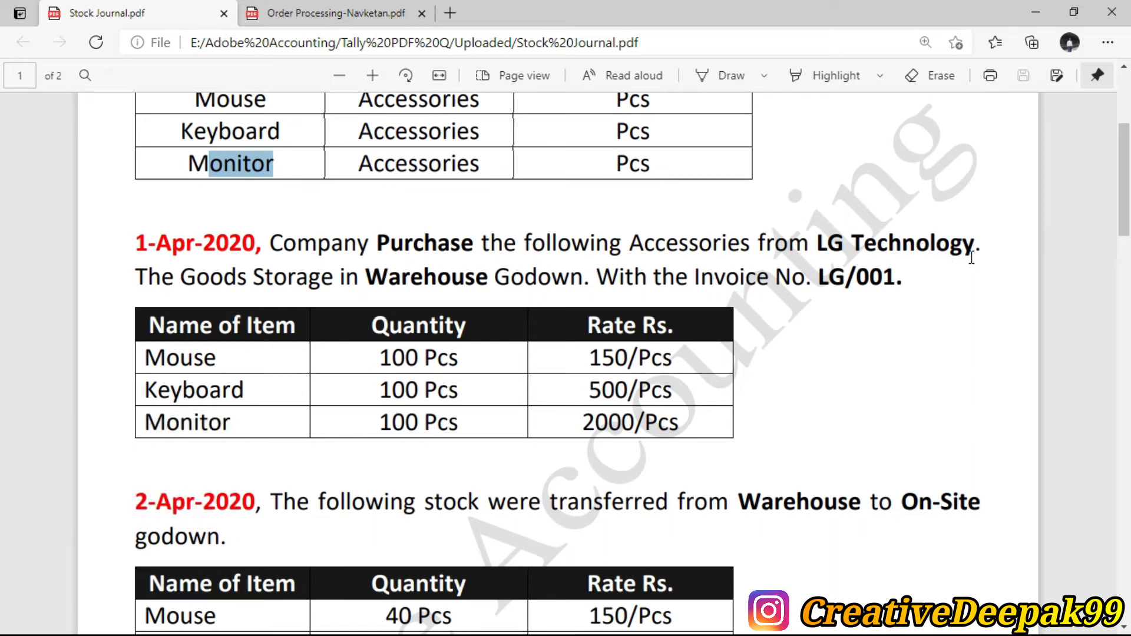
drag(818, 244, 978, 247)
drag(377, 243, 501, 251)
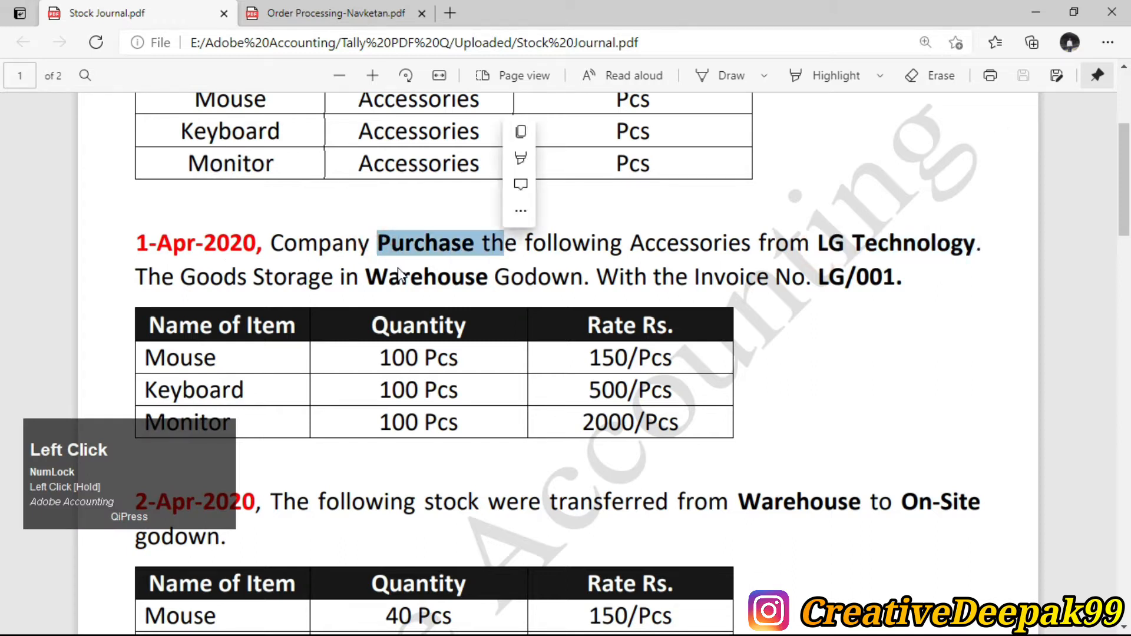
drag(367, 277, 490, 280)
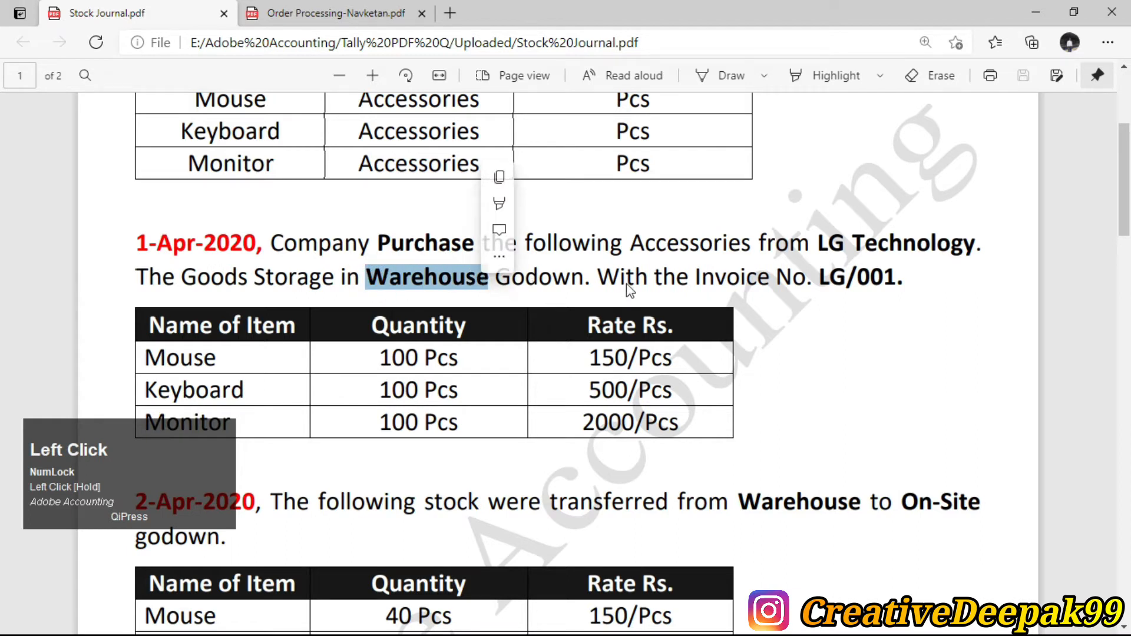
drag(597, 277, 862, 289)
drag(359, 278, 470, 286)
drag(377, 243, 475, 244)
drag(812, 247, 950, 247)
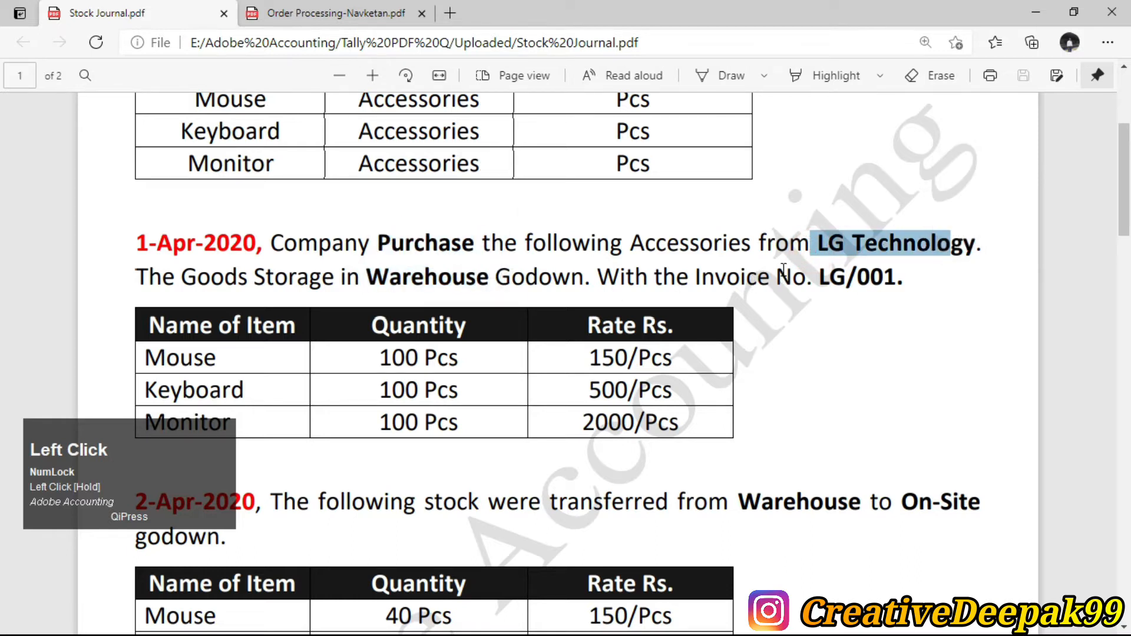
Switch to TallyPrime and start a new ledger named LG Technology
key(alt+Tab)
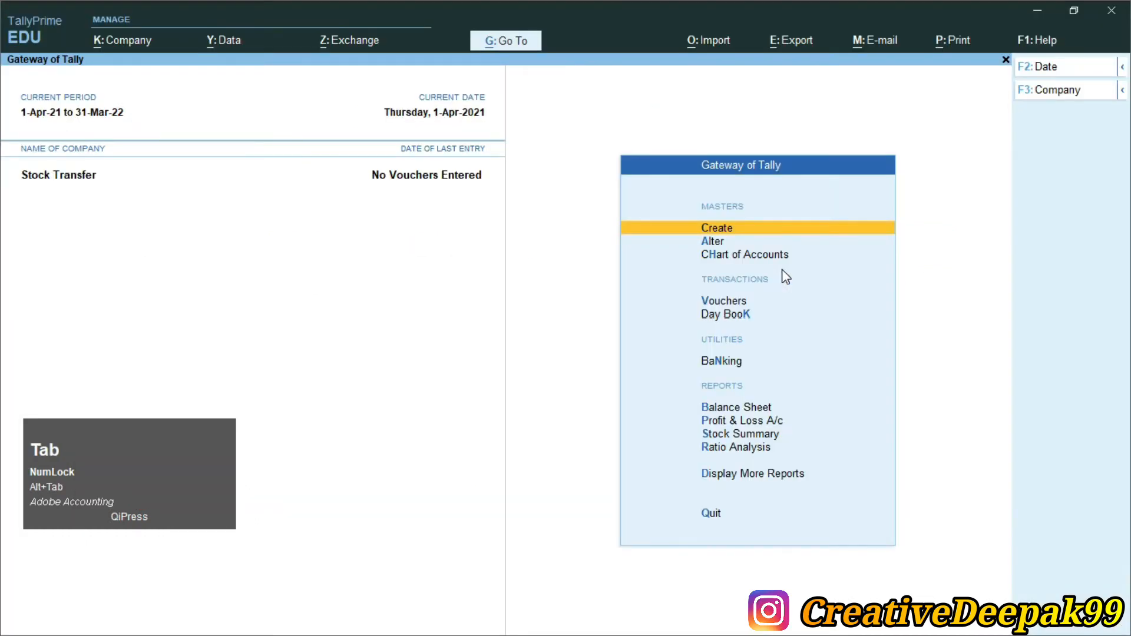
key(Return)
key(Down)
key(Return)
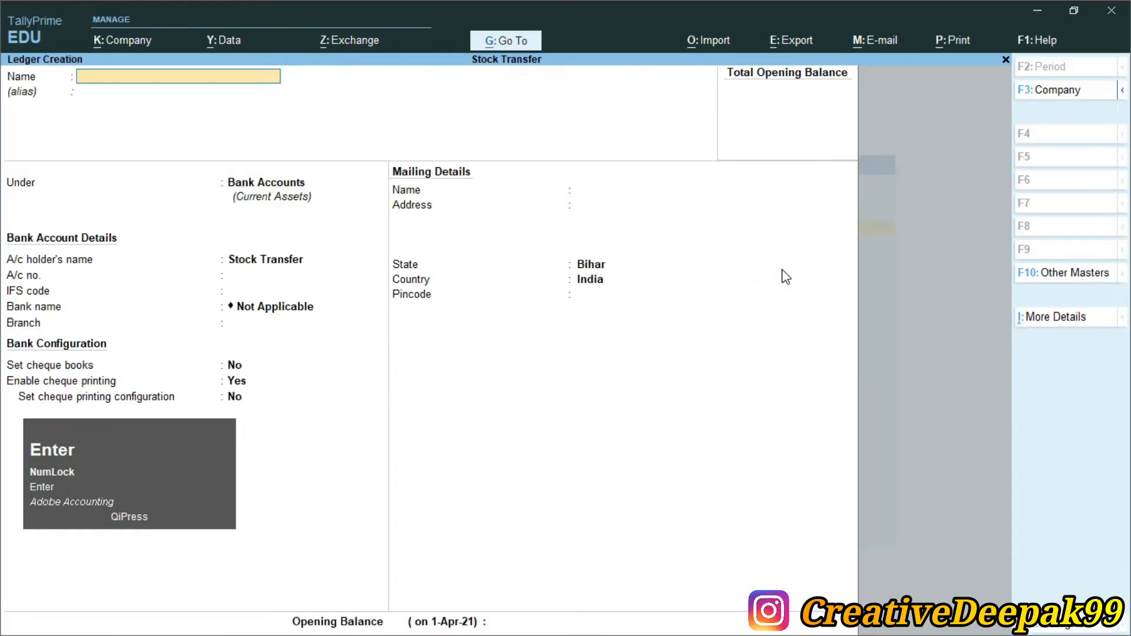
text(LG Tec)
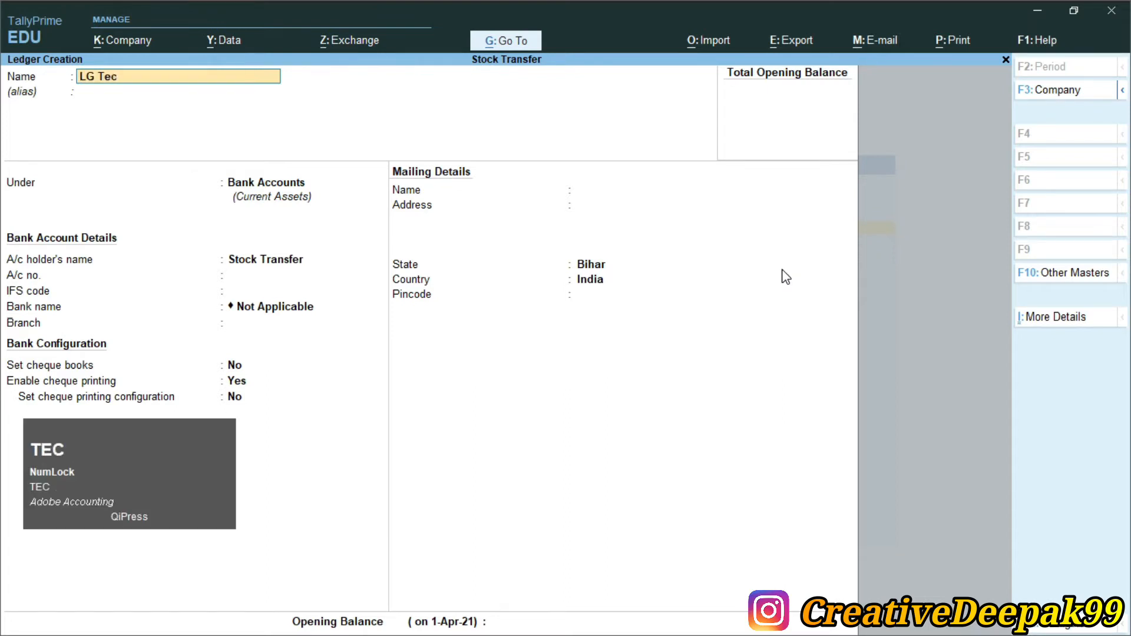
text(hnology)
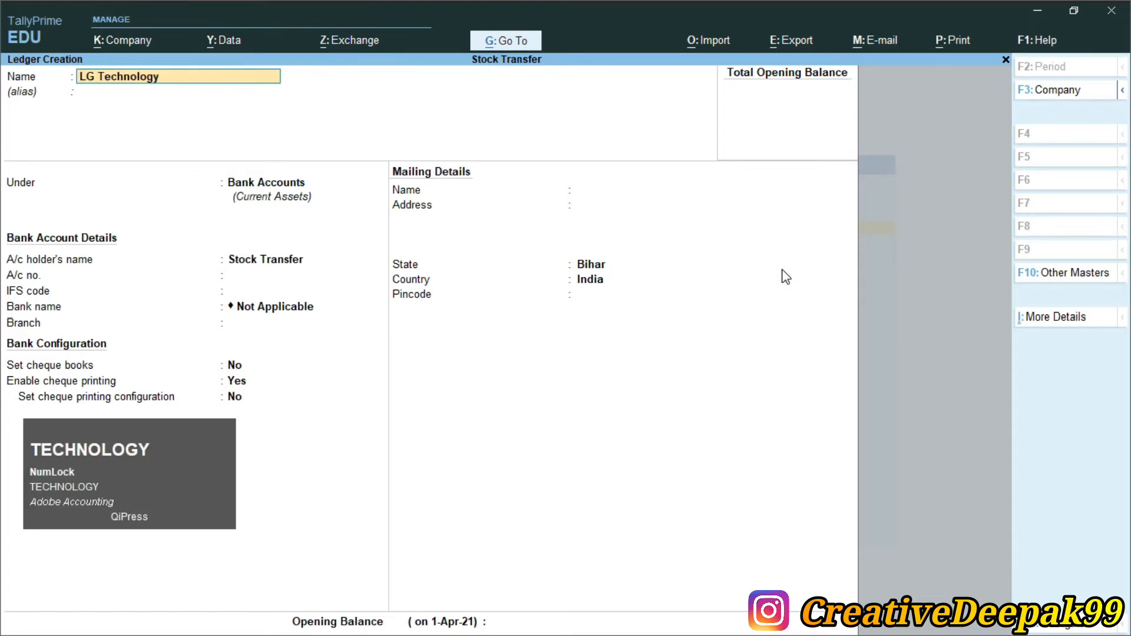
key(Return)
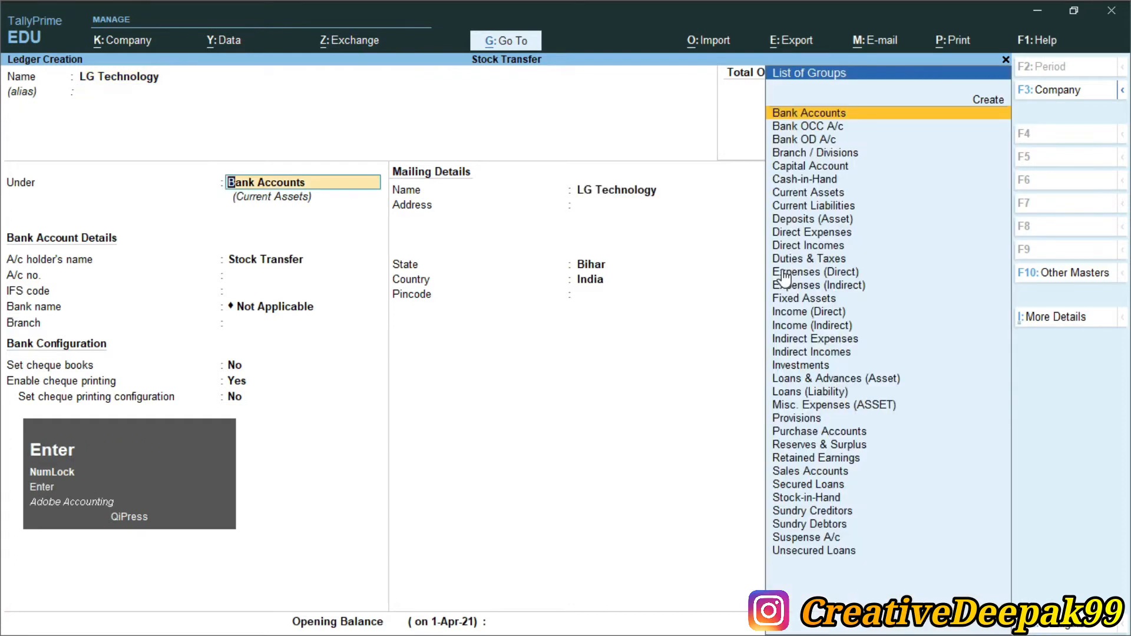
Place the LG Technology ledger under the Sundry Creditors group
text(S)
key(Down)
key(Down)
key(Down)
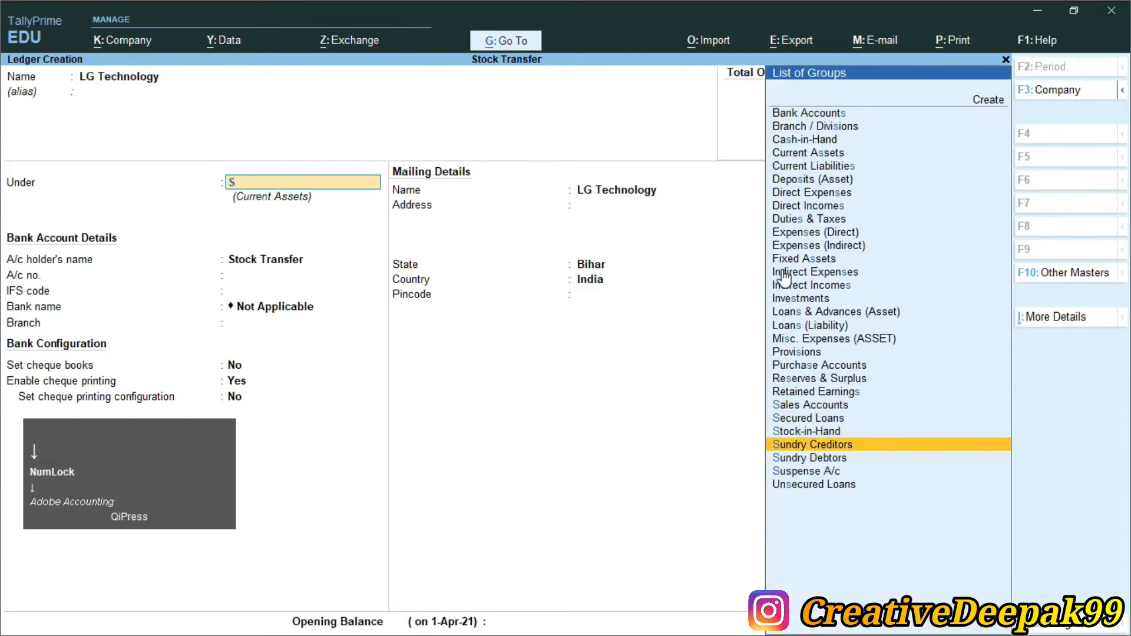
key(Return)
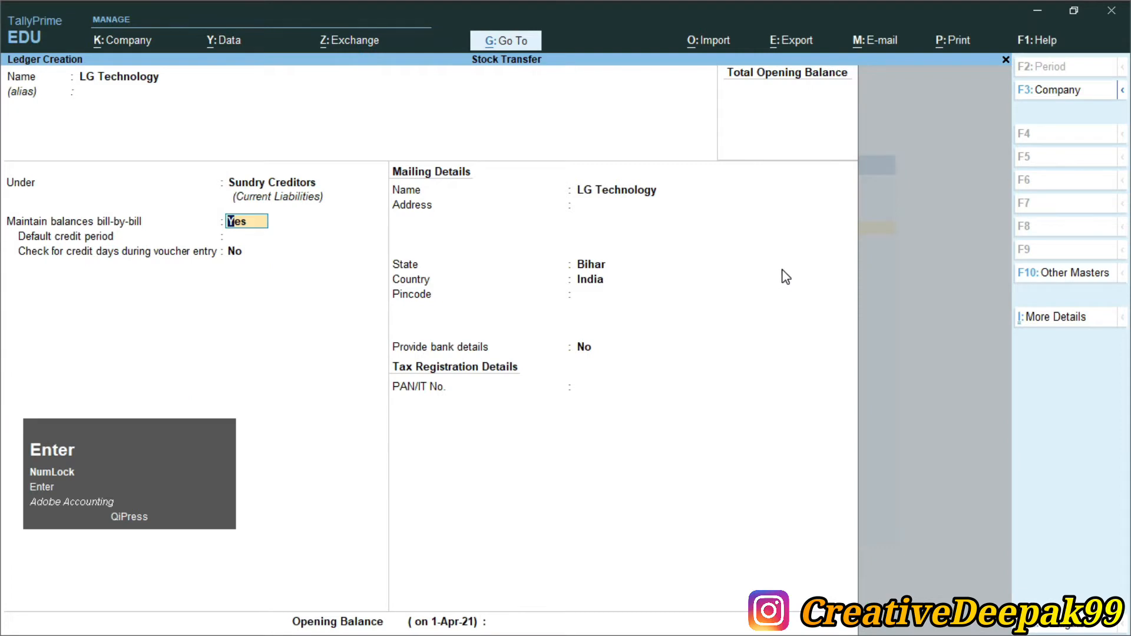
key(ctrl+2)
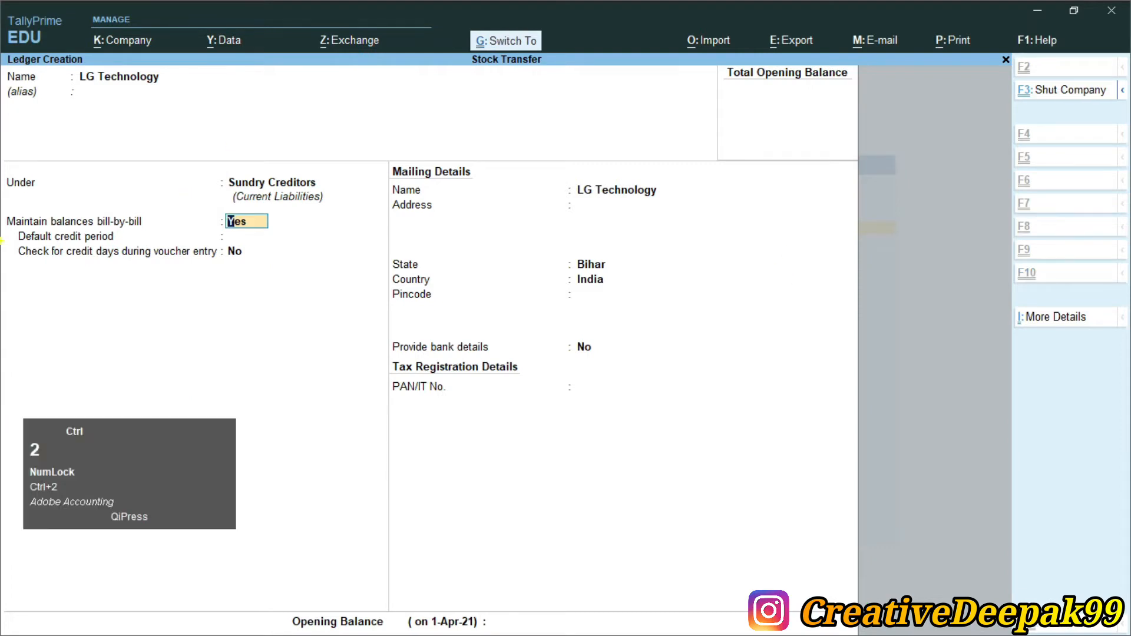
key(r)
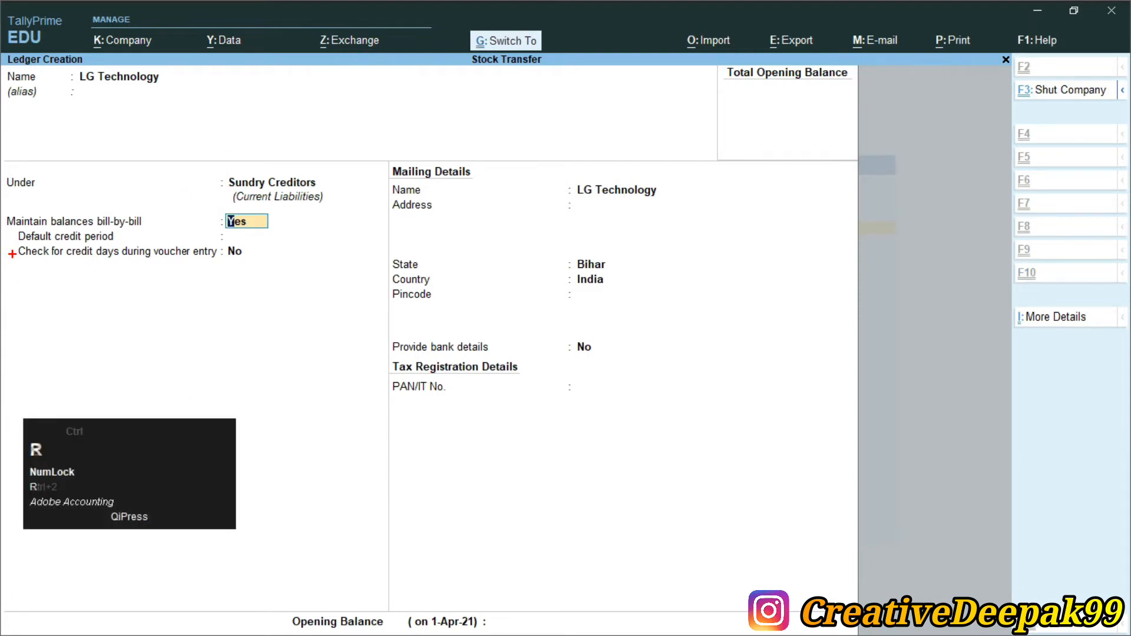
mouse_move(3, 208)
mouse_down()
mouse_move(77, 259)
mouse_move(284, 240)
mouse_up()
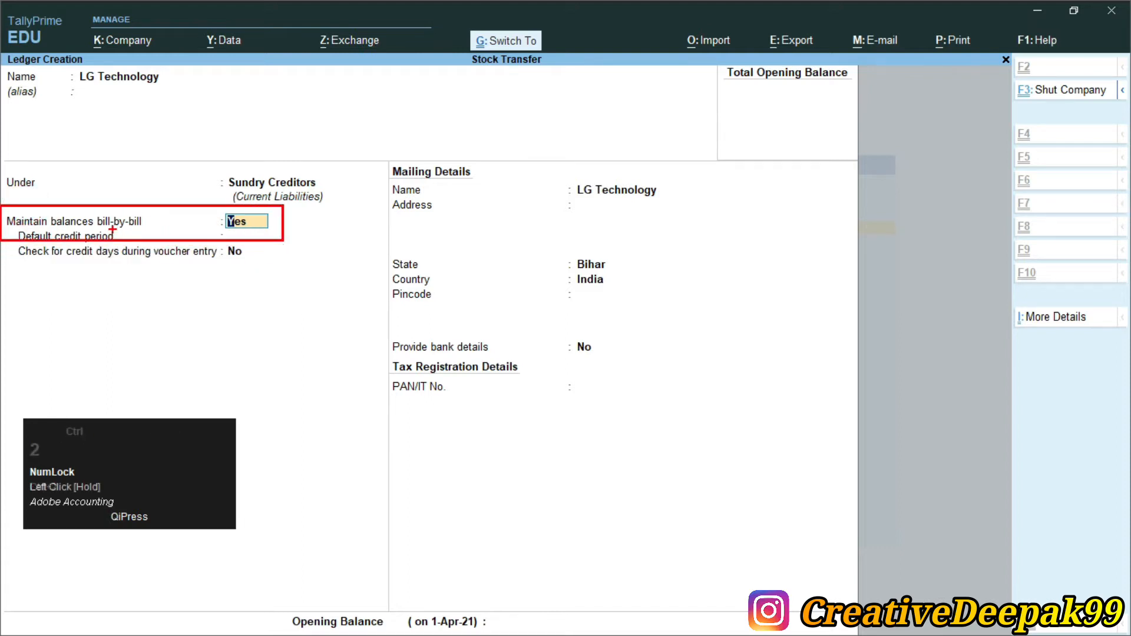
key(ctrl+2)
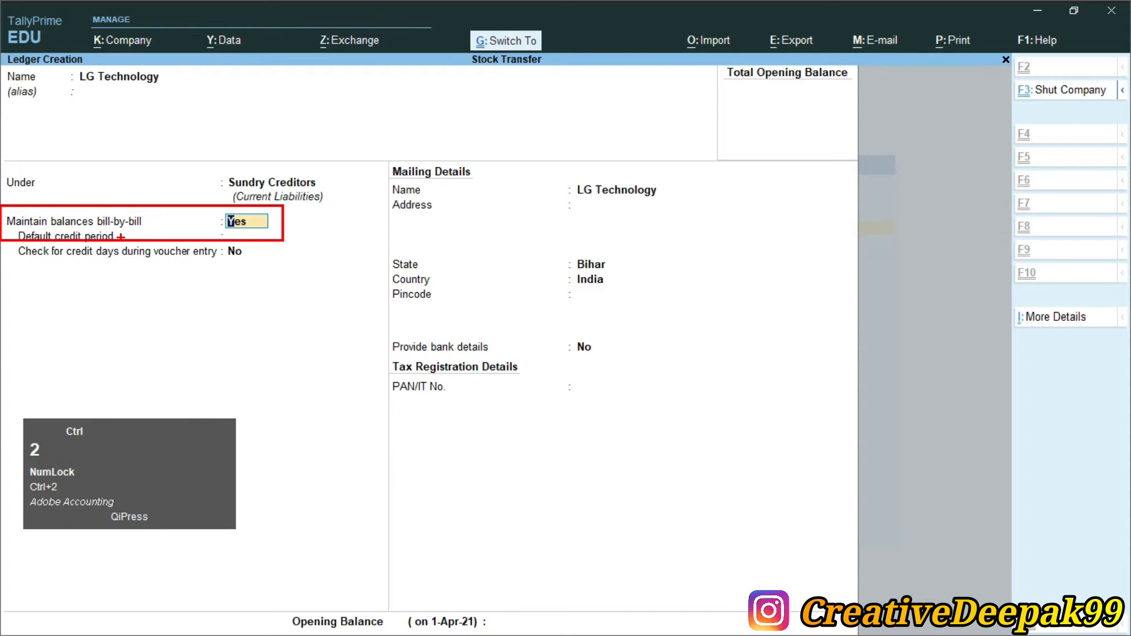
scroll(121, 236, up, 3)
scroll(783, 268, down, 2)
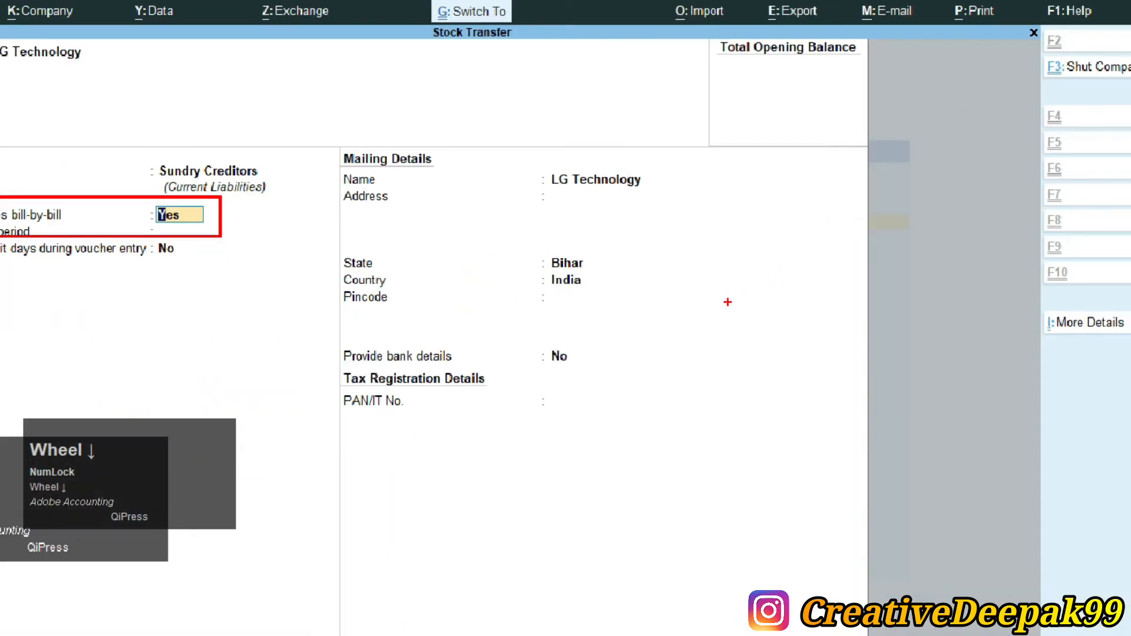
scroll(728, 302, down, 2)
Save the LG Technology ledger with bill-by-bill balances set to Yes, state Bihar, country India and no bank details
key(Return)
key(Return)
key(Return)
key(Return)
key(Return)
key(Return)
key(Return)
key(Return)
key(Return)
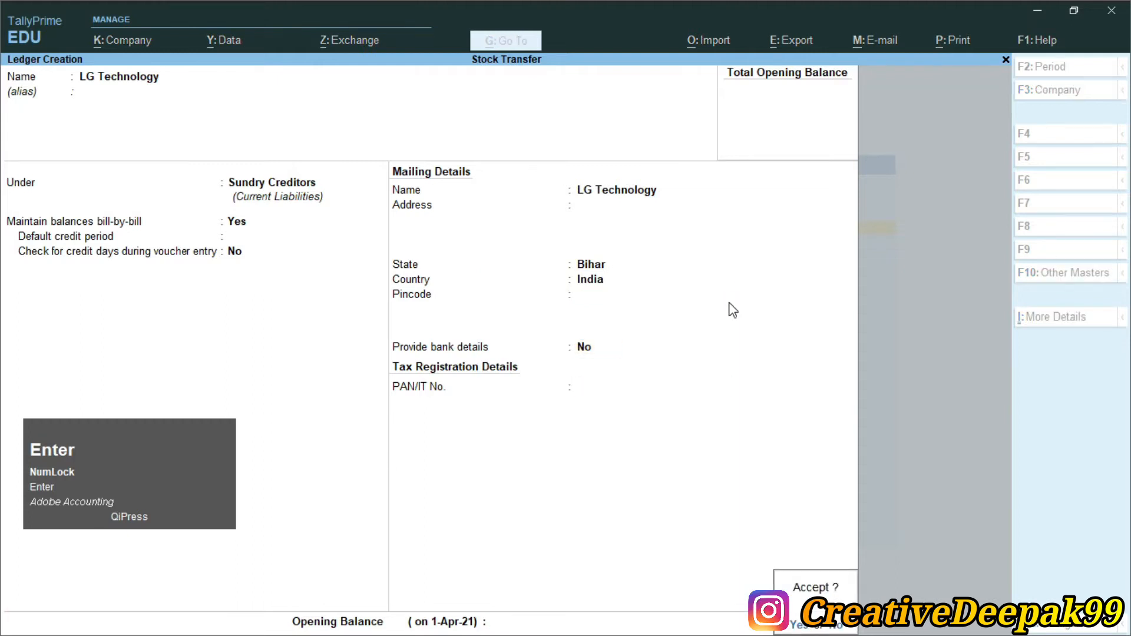
key(Return)
Name the next ledger Purchase and place it under the Purchase Accounts group
text(Purchase)
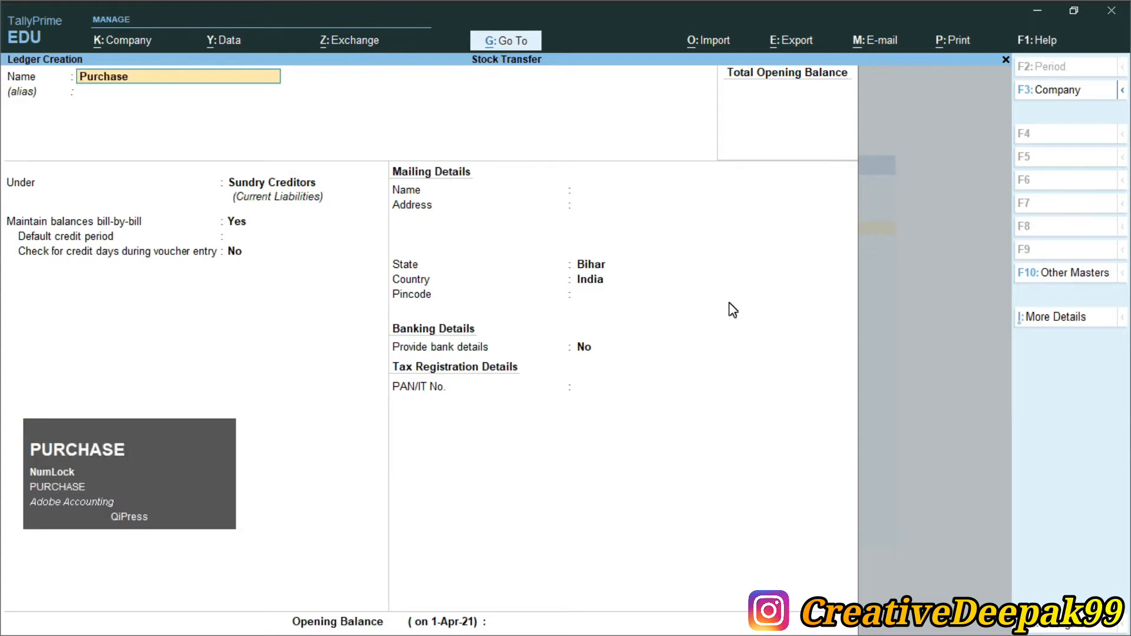
key(Return)
text(P)
key(Down)
key(Down)
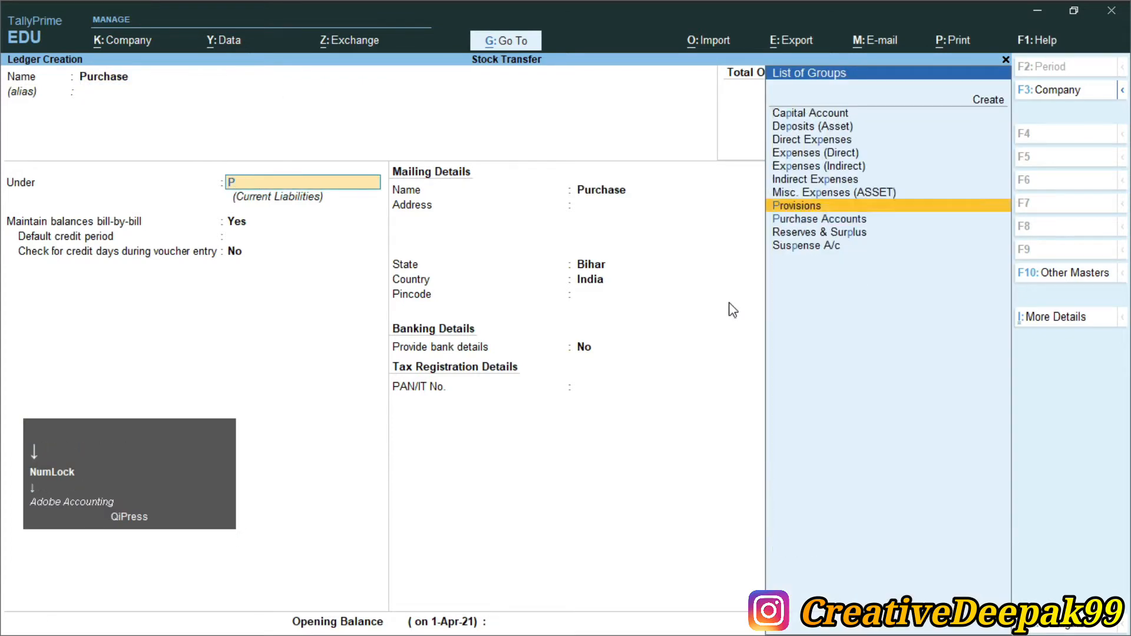
key(Return)
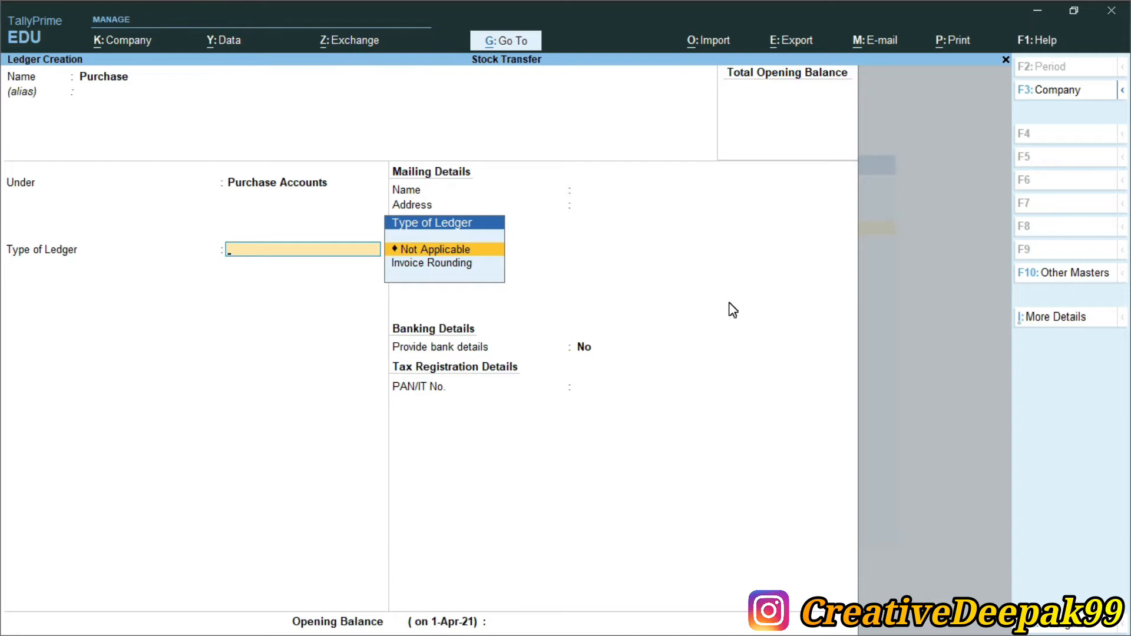
Save the Purchase ledger with ledger type Not Applicable and no opening balance, and return to the Gateway of Tally
key(Return)
key(Return)
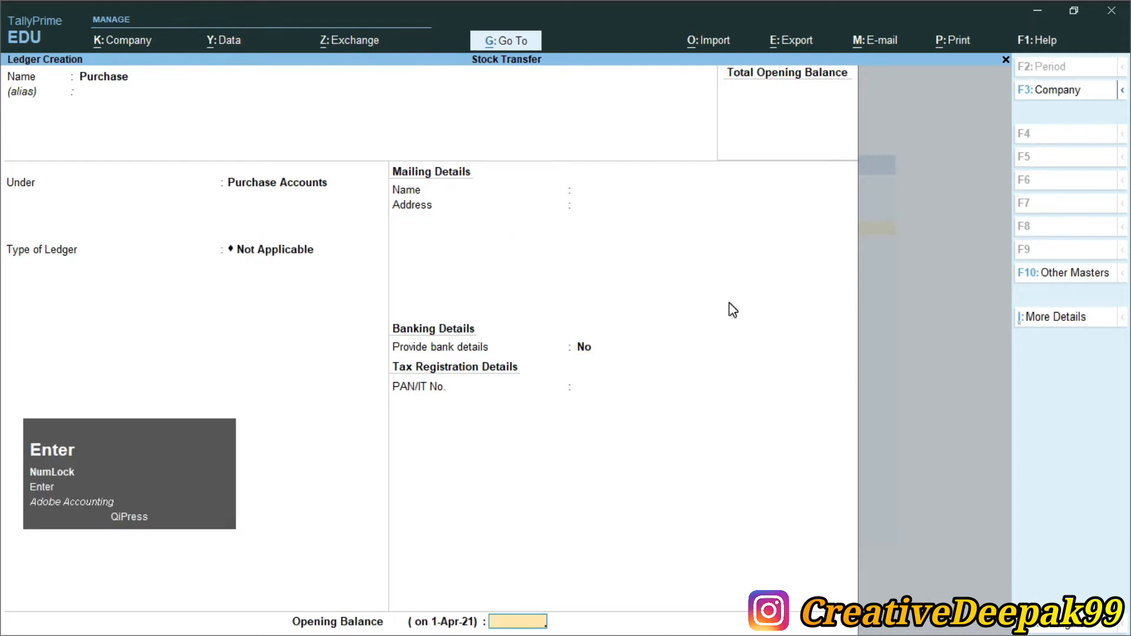
key(Return)
key(Return)
key(Escape)
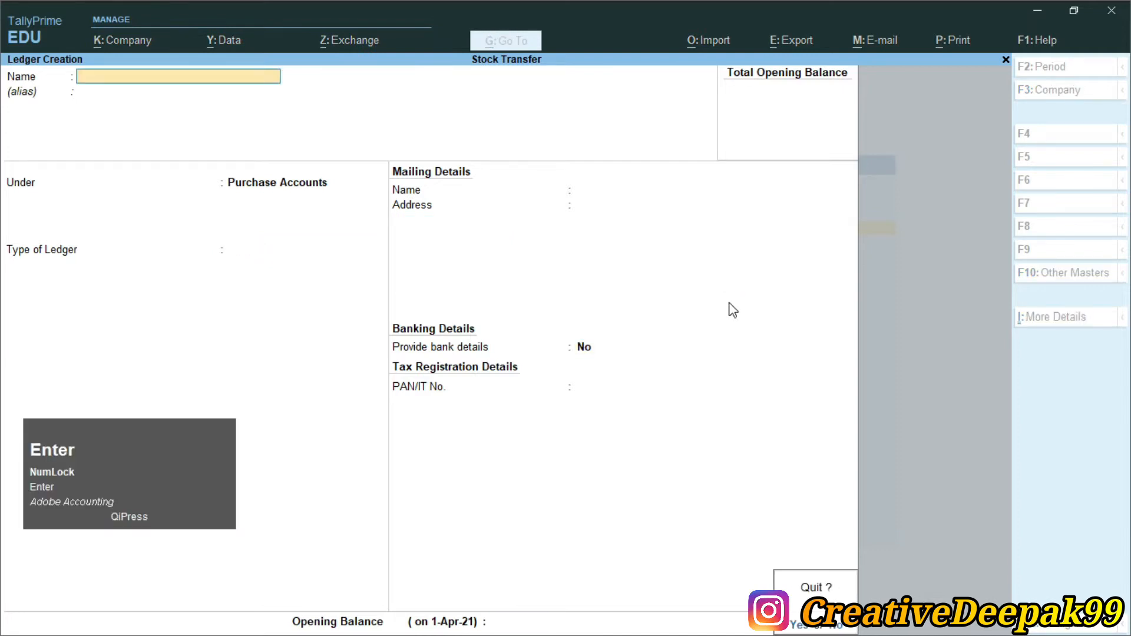
key(Return)
key(Escape)
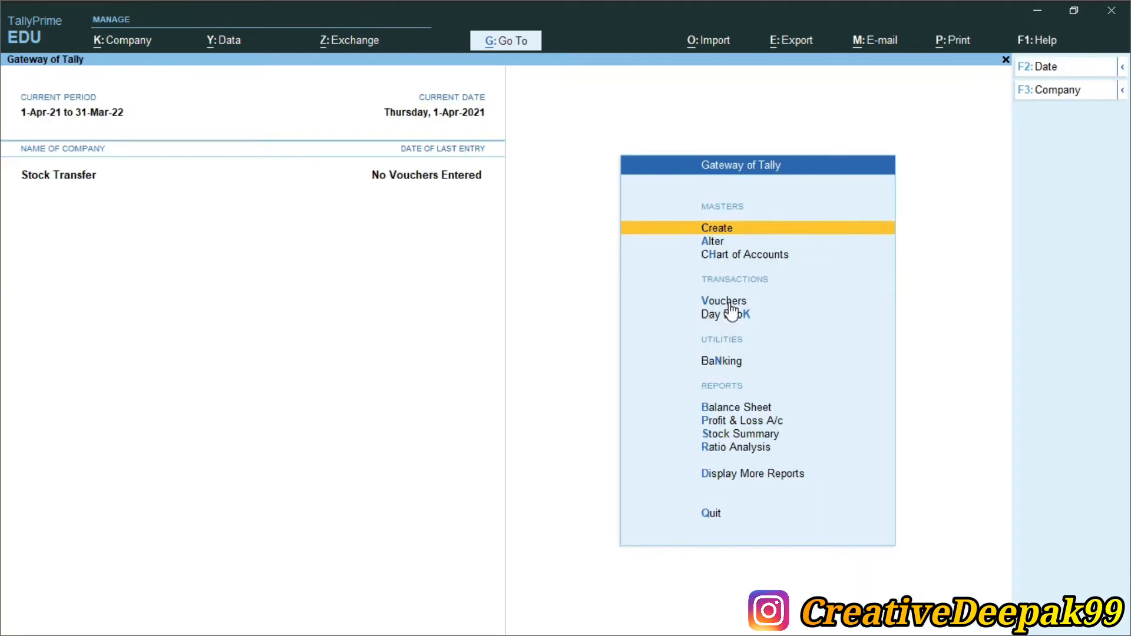
Begin creating another master and select the Location type among the inventory masters
key(Return)
key(Down)
key(Down)
key(Down)
key(Down)
key(Down)
key(Down)
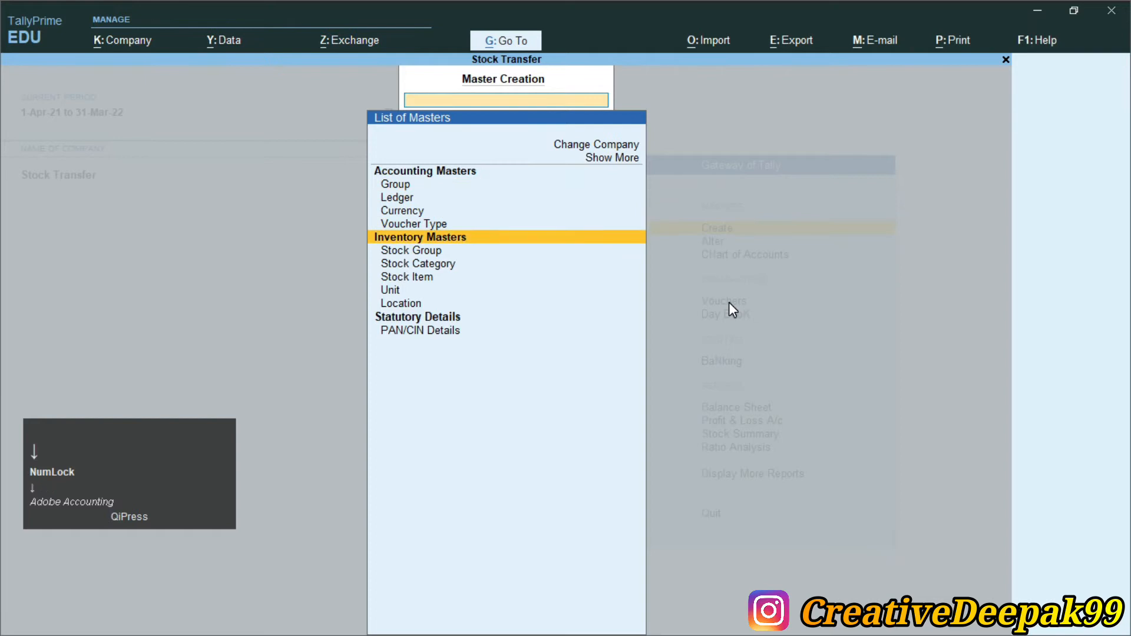
key(Down)
key(Down)
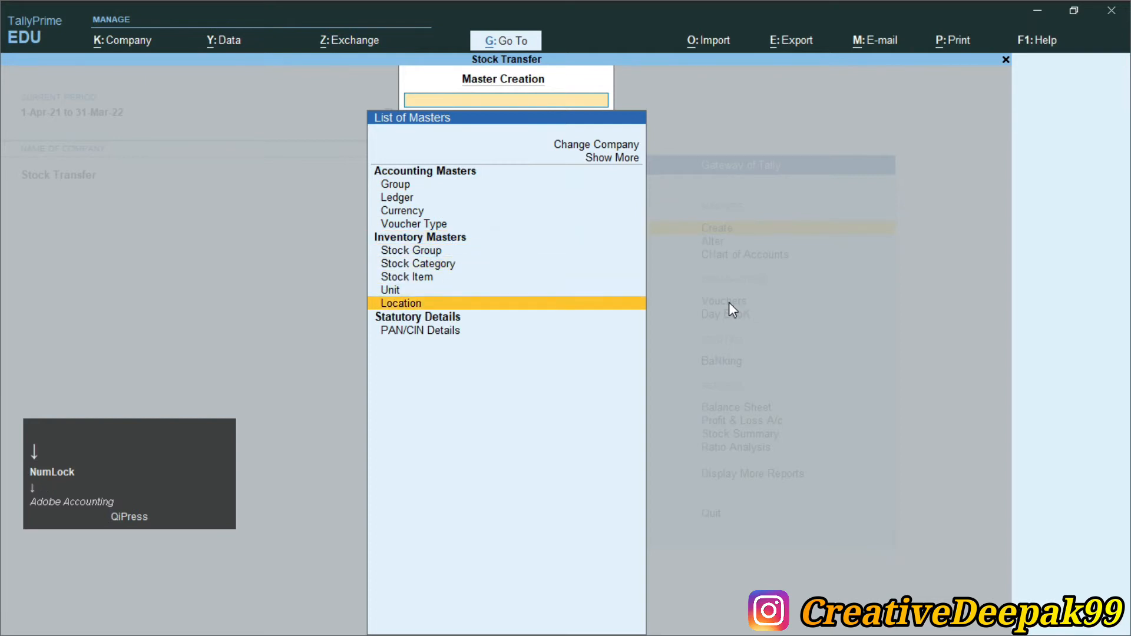
key(2)
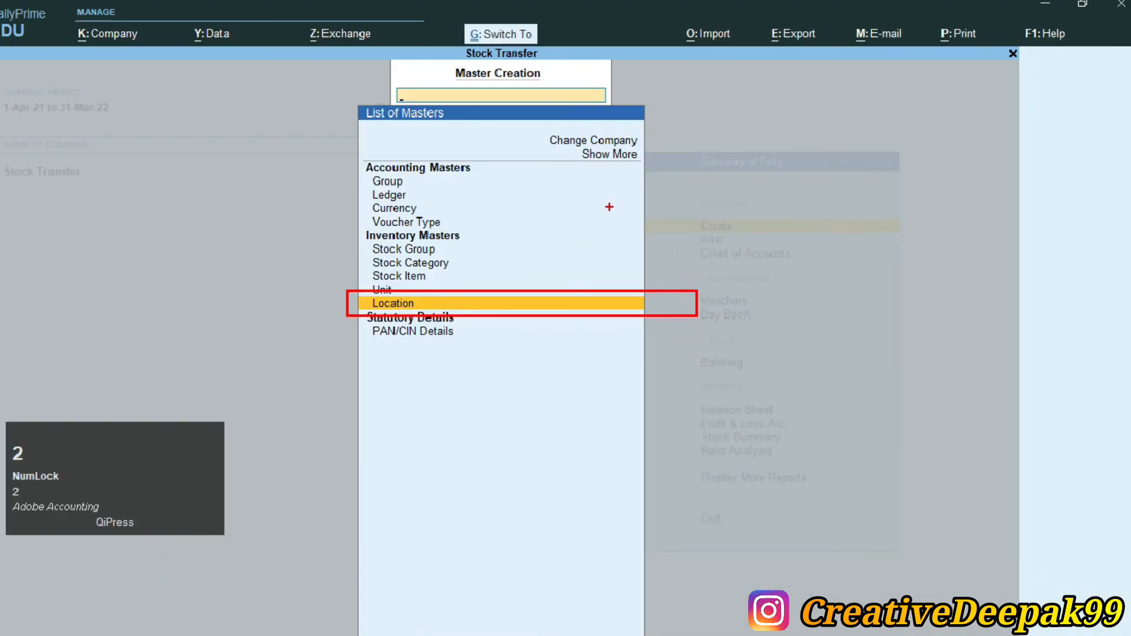
key(ctrl+2)
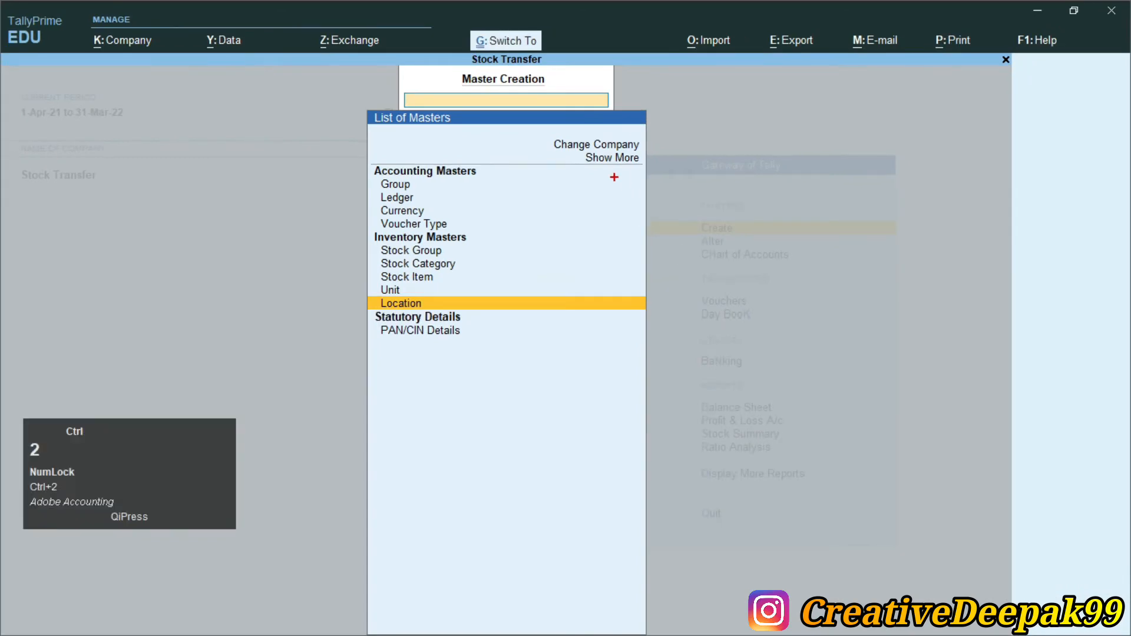
drag(580, 147, 683, 183)
key(Escape)
key(ctrl+2)
drag(564, 149, 660, 173)
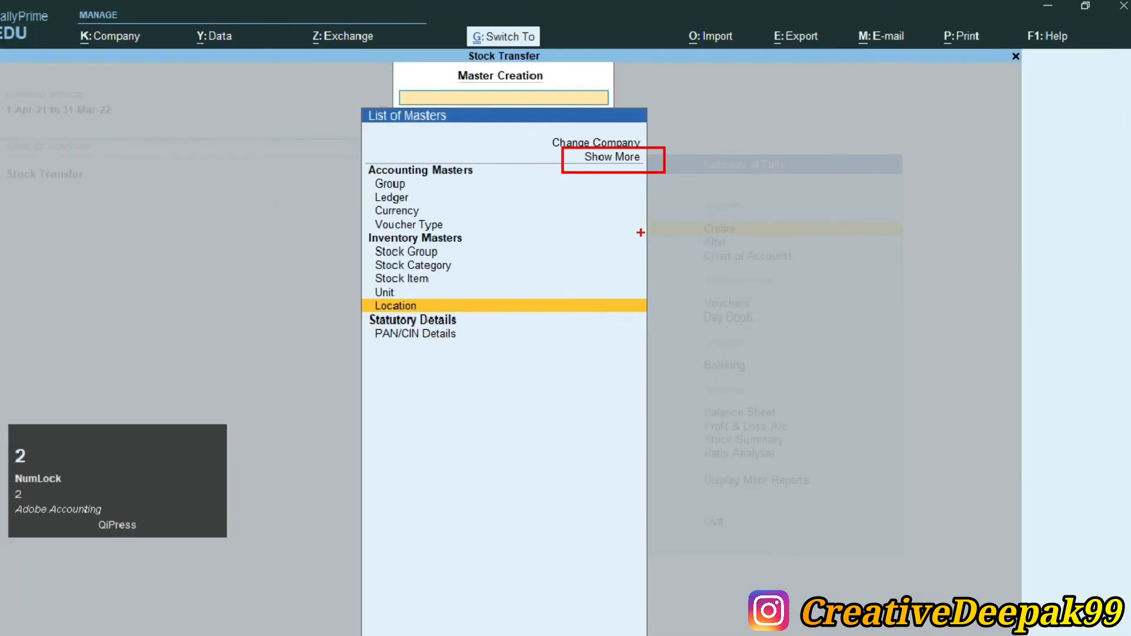
right_click(648, 254)
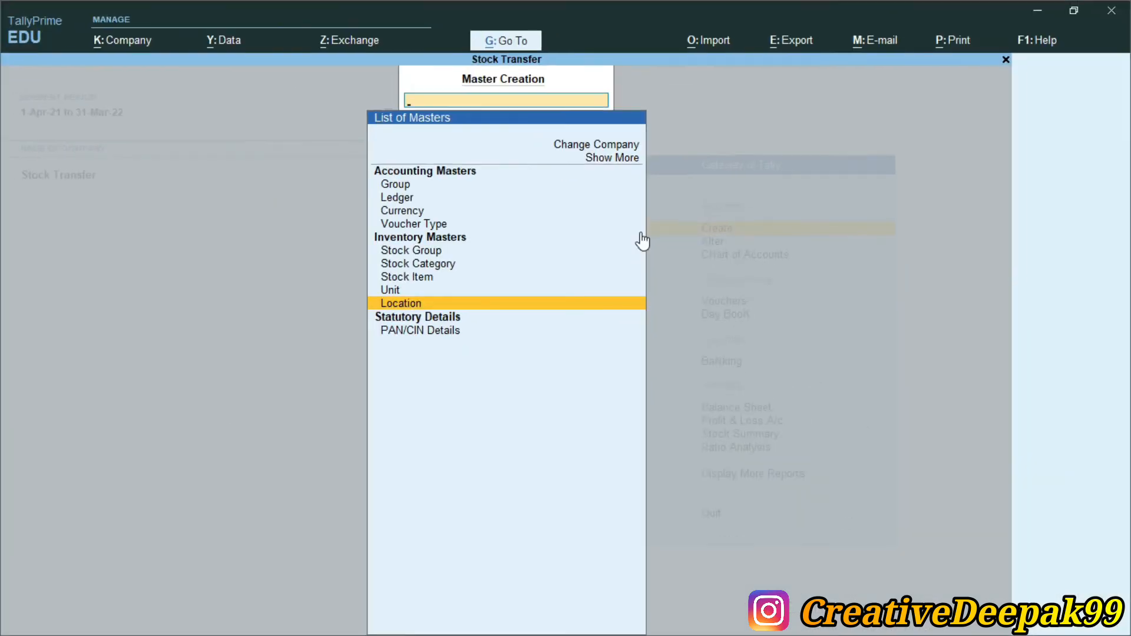
Create a new location named Warehouse under Primary, and switch back to the Stock Journal exercise PDF
key(Return)
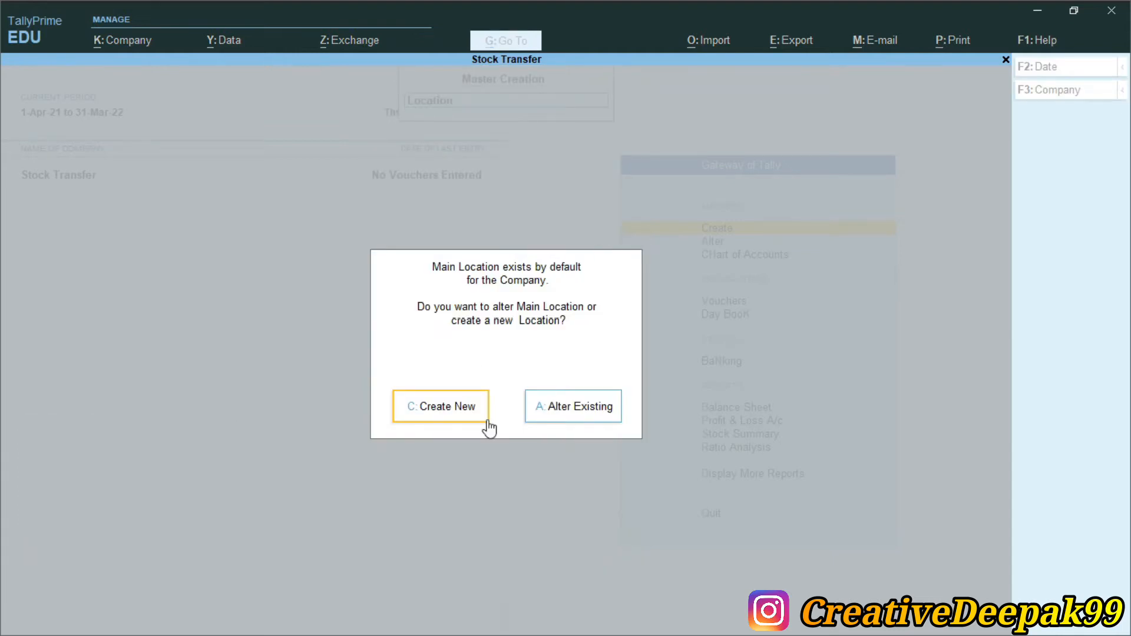
click(439, 414)
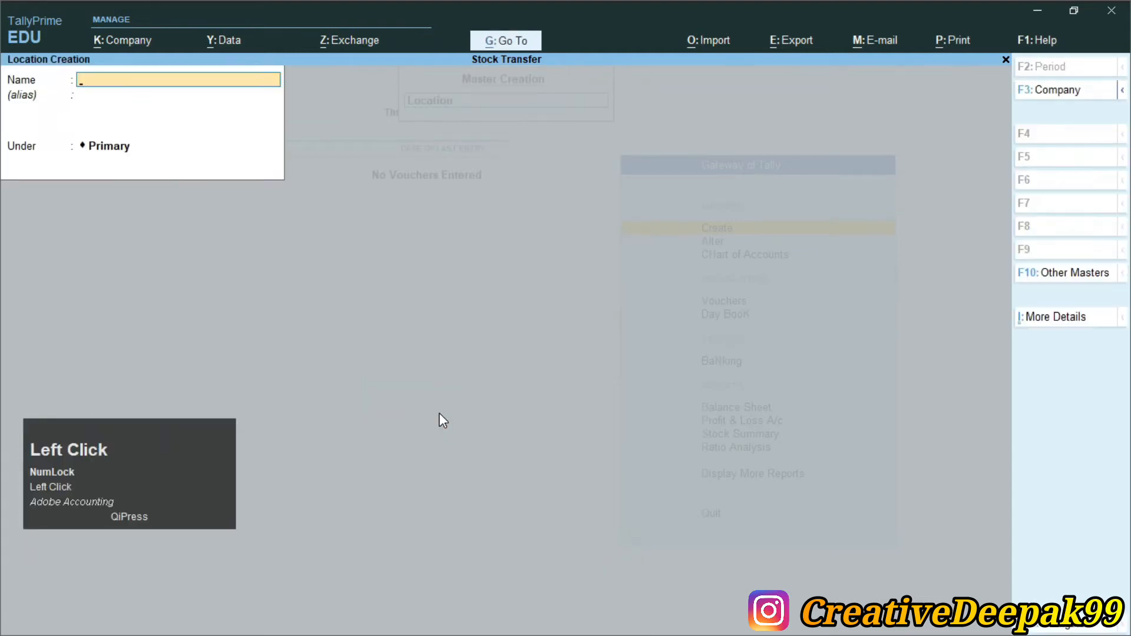
text(Ware)
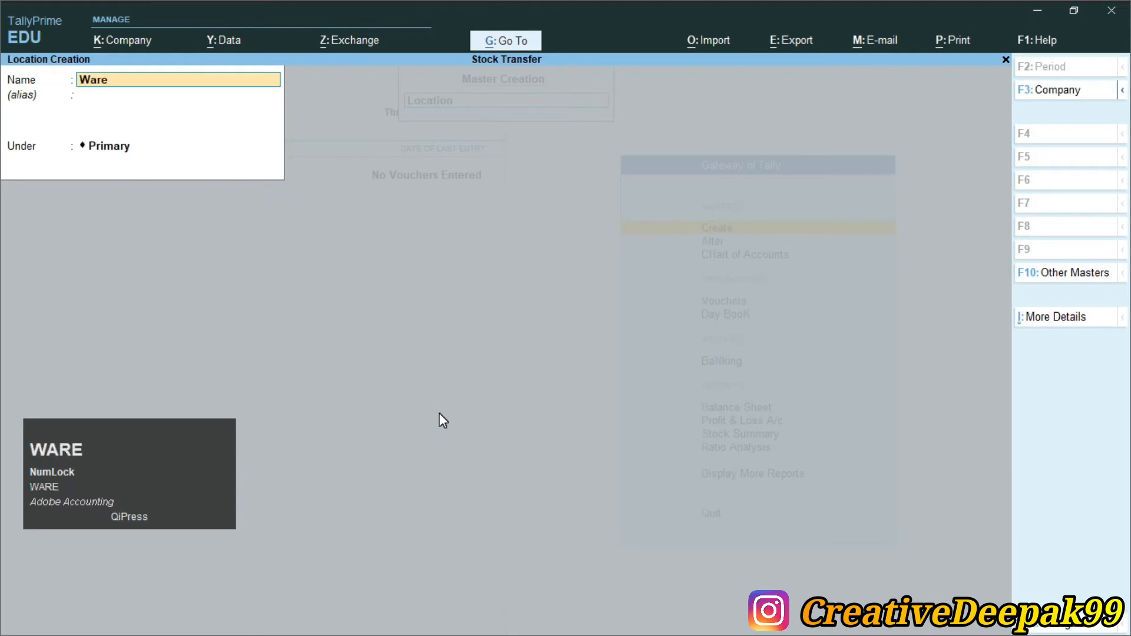
text(house)
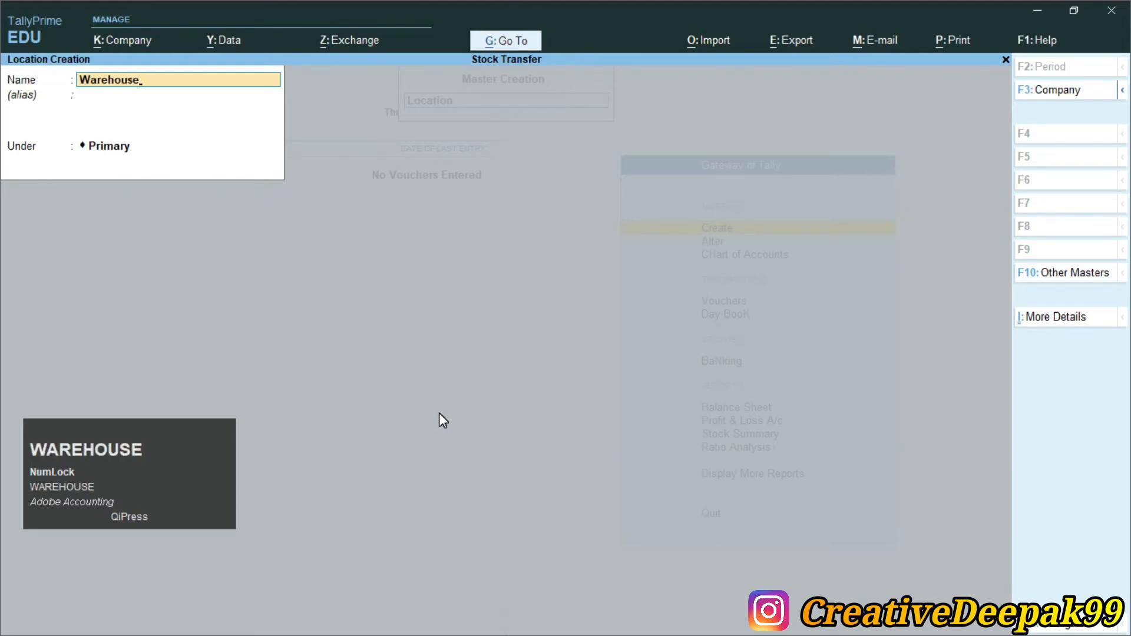
key(Return)
key(Return)
key(Return)
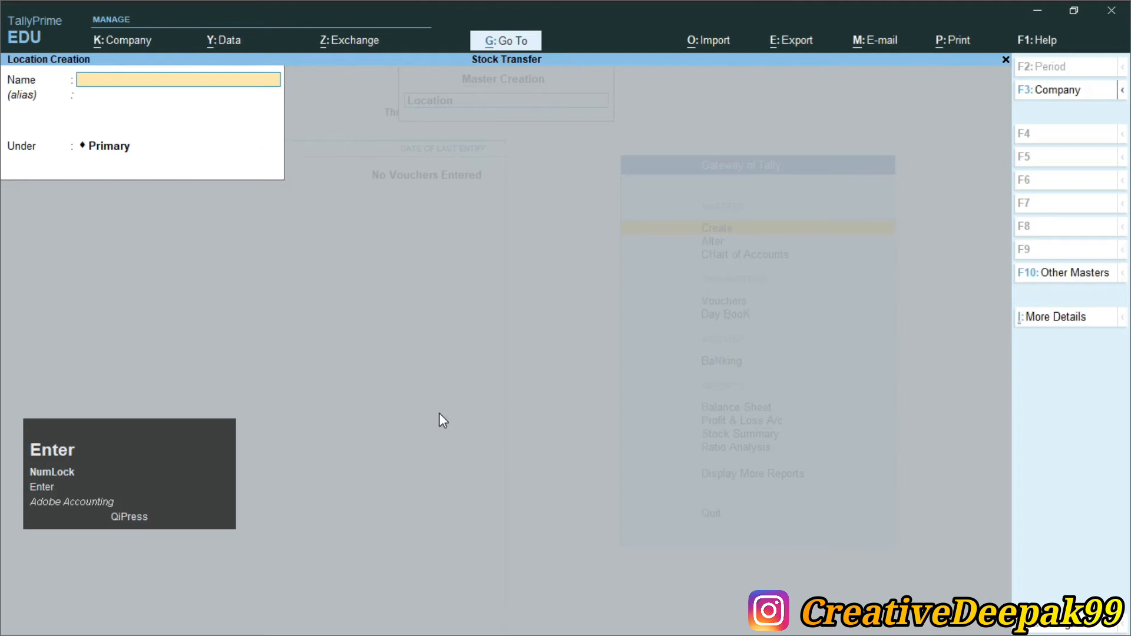
key(alt+Tab)
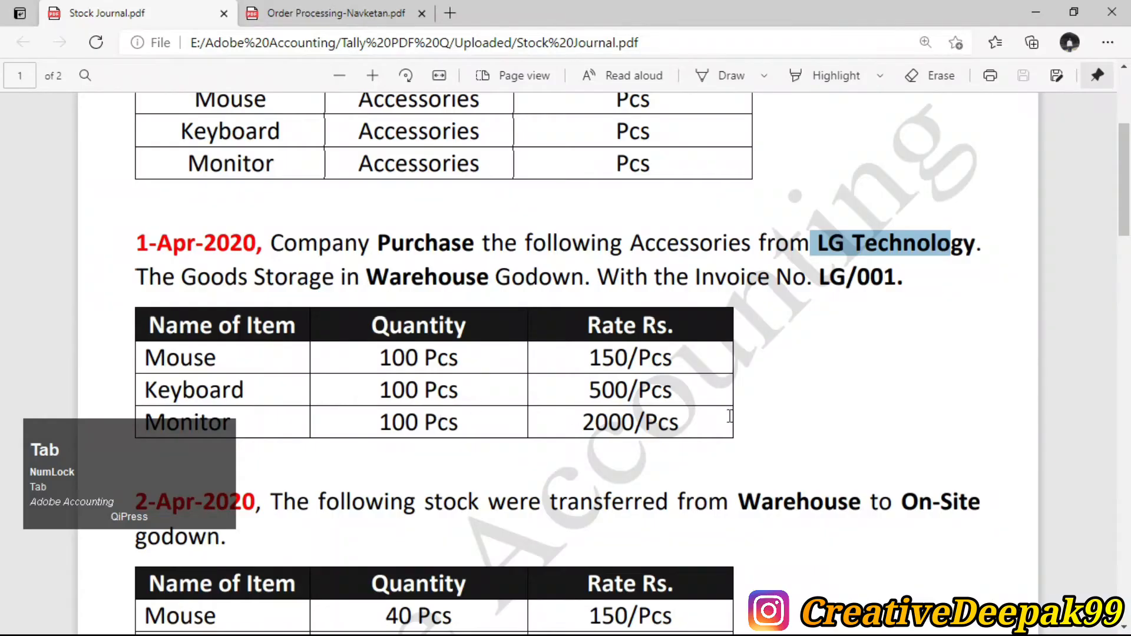
Check the transfer's destination godown in the exercise PDF, and name the new location On- Site in TallyPrime
click(452, 304)
scroll(1020, 361, down, 3)
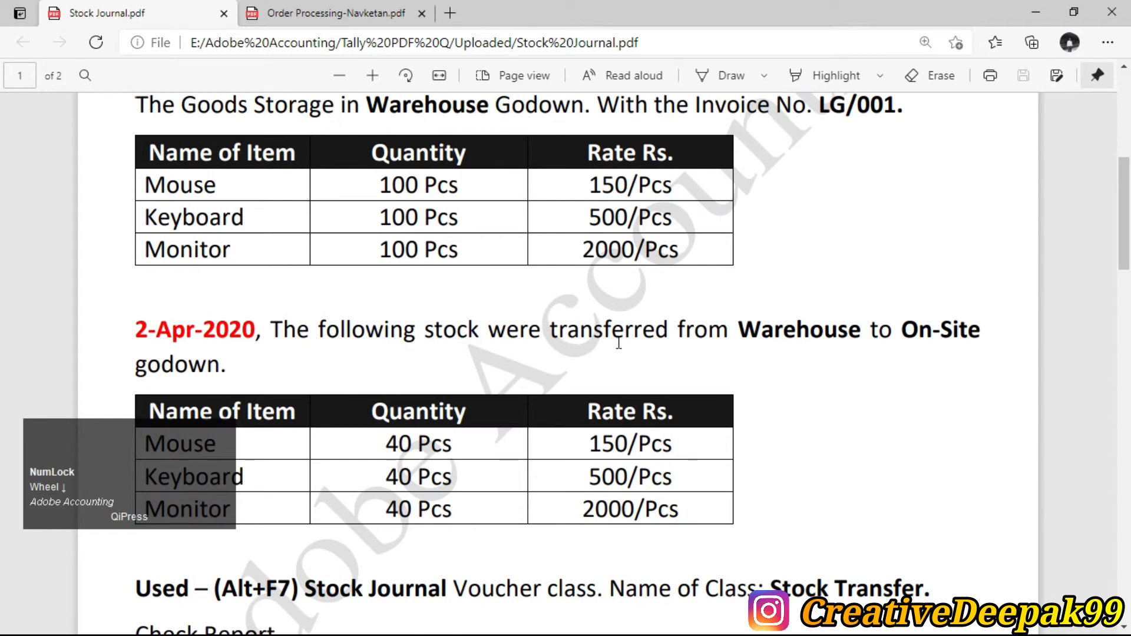
drag(902, 343, 1008, 351)
click(924, 342)
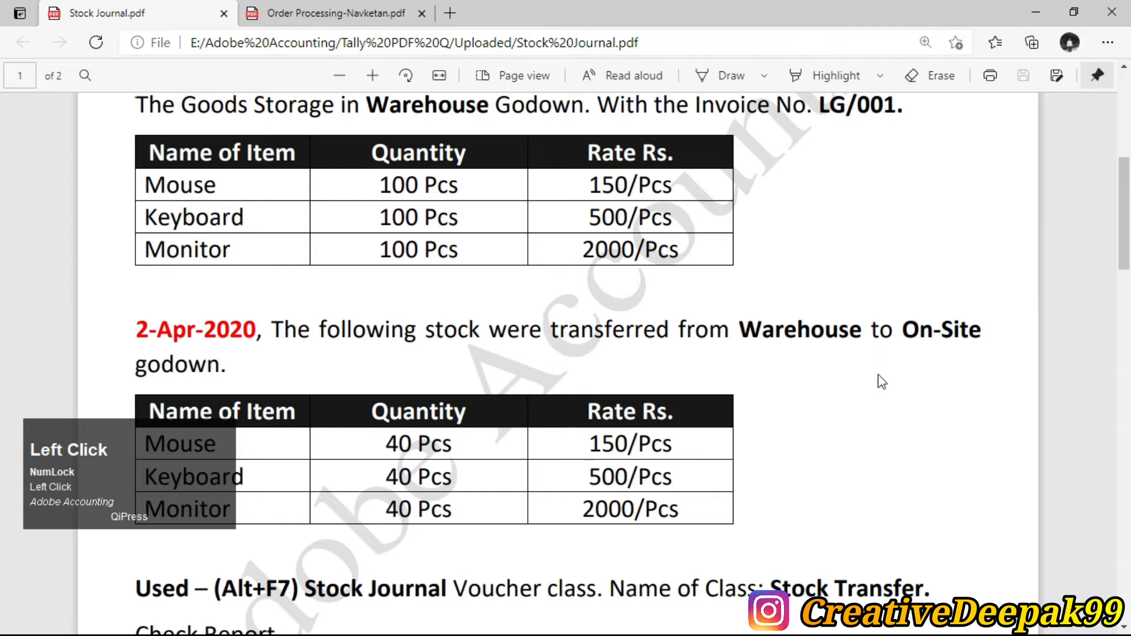
key(alt+Tab)
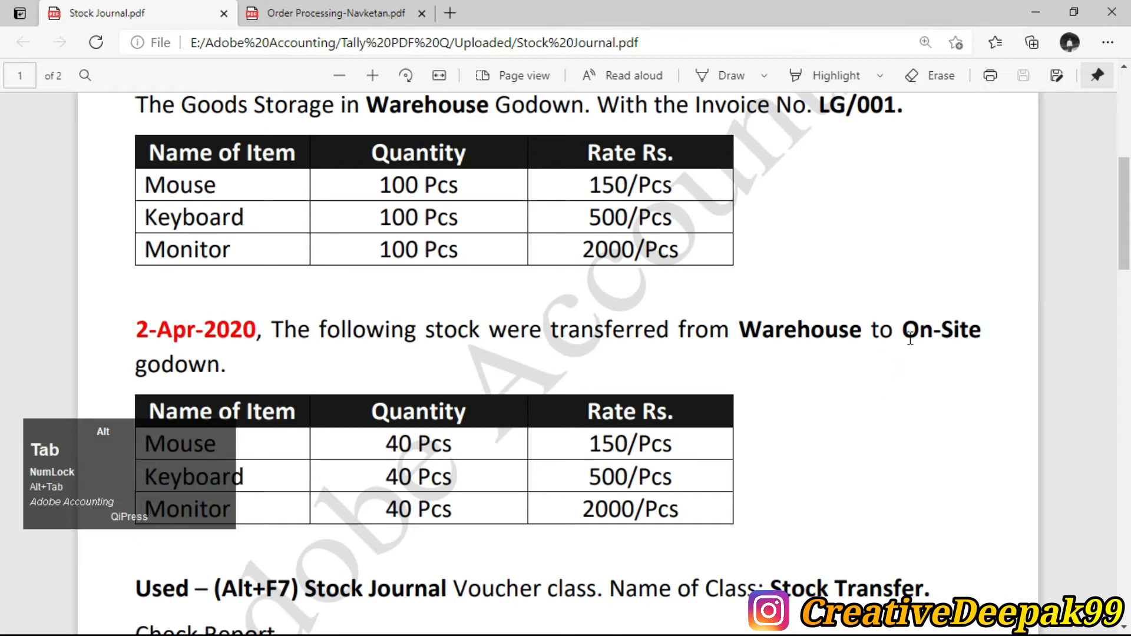
text(On)
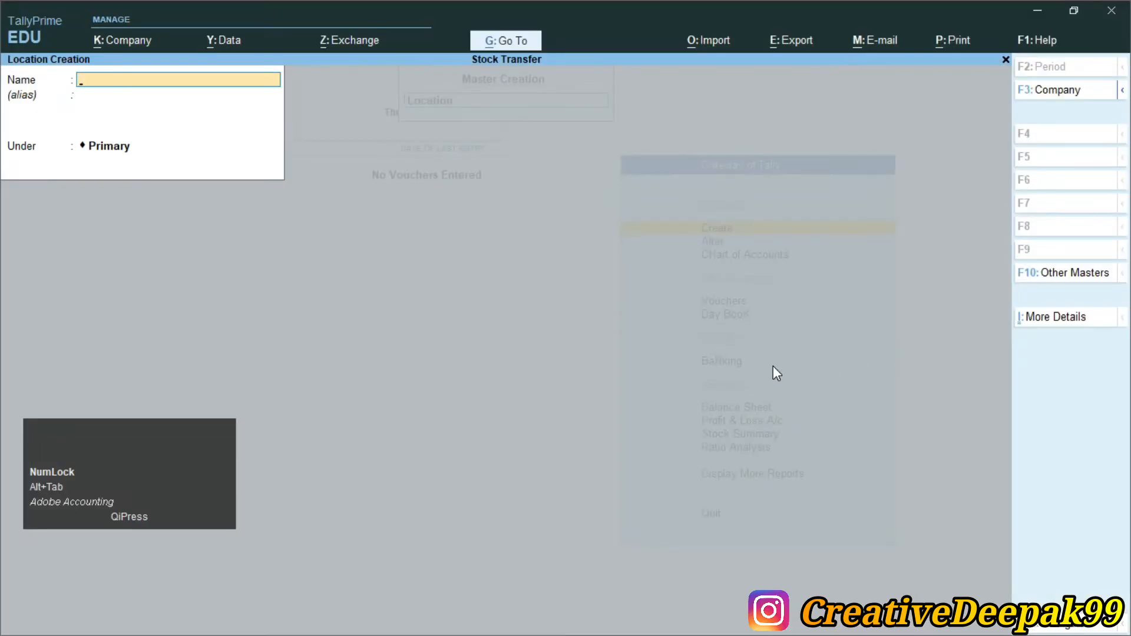
text(- Site)
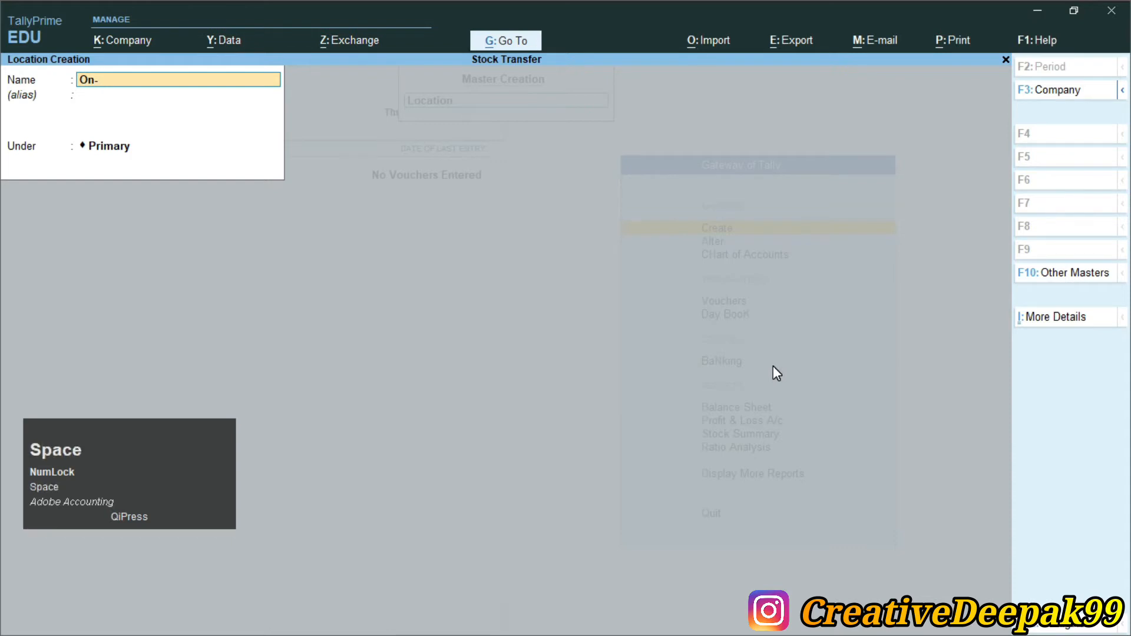
key(Return)
key(Return)
key(Return)
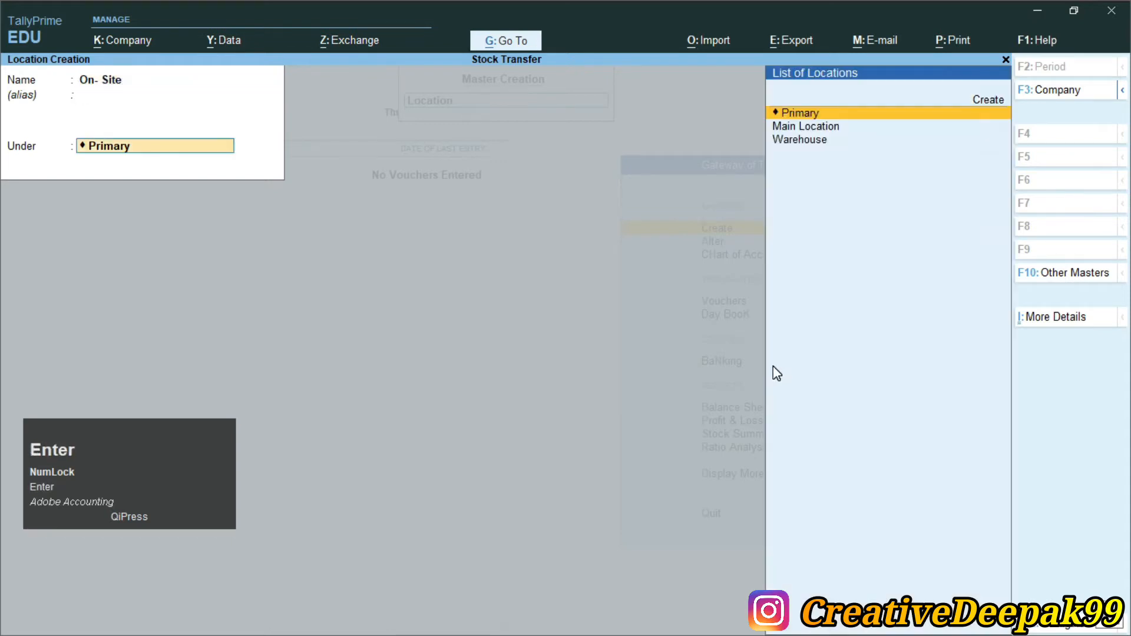
Save the On- Site location under Primary and return to the Gateway of Tally
key(Return)
key(Escape)
key(Return)
key(Escape)
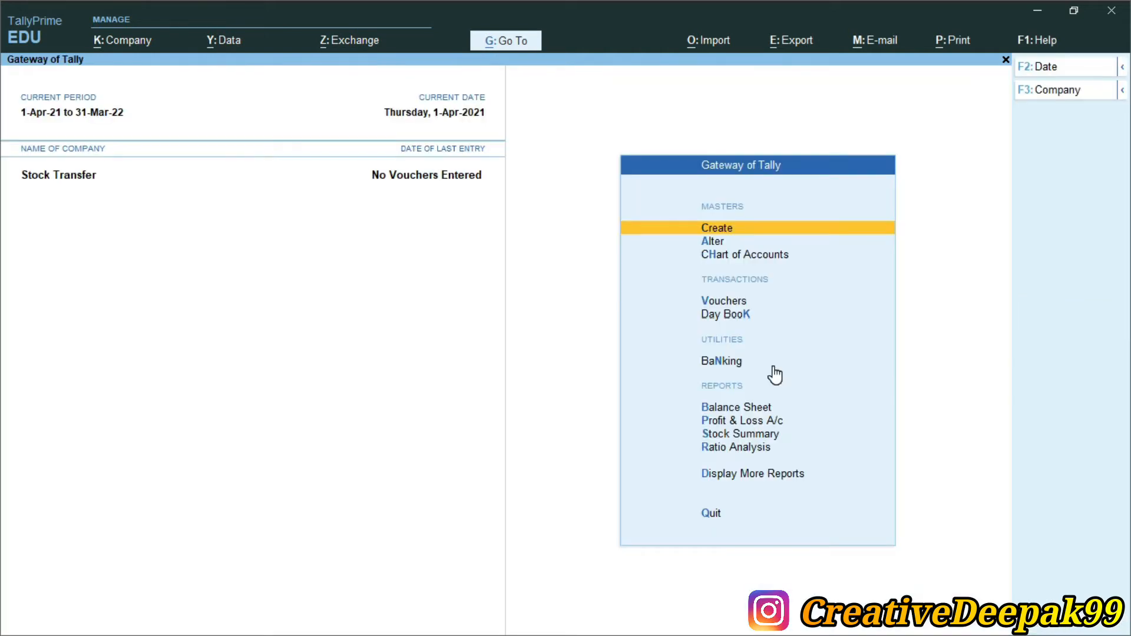
Review the 1-Apr-2020 purchase transaction in the Stock Journal exercise PDF and switch back to TallyPrime
key(alt+Tab)
scroll(682, 375, up, 2)
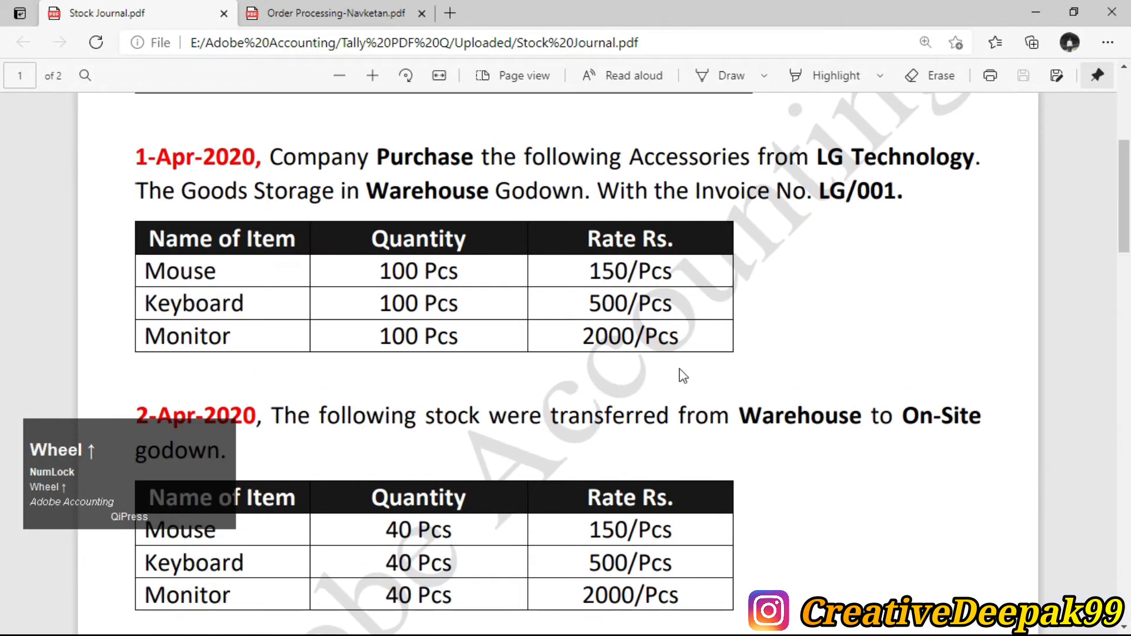
scroll(682, 376, up, 1)
scroll(653, 404, up, 2)
scroll(653, 403, down, 2)
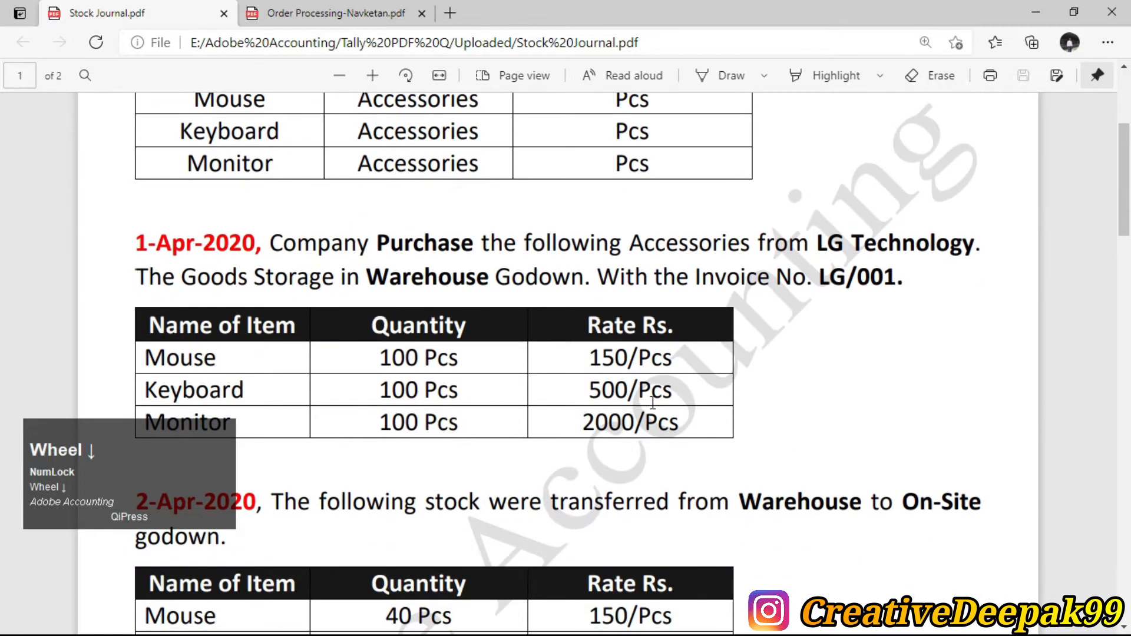
double_click(402, 248)
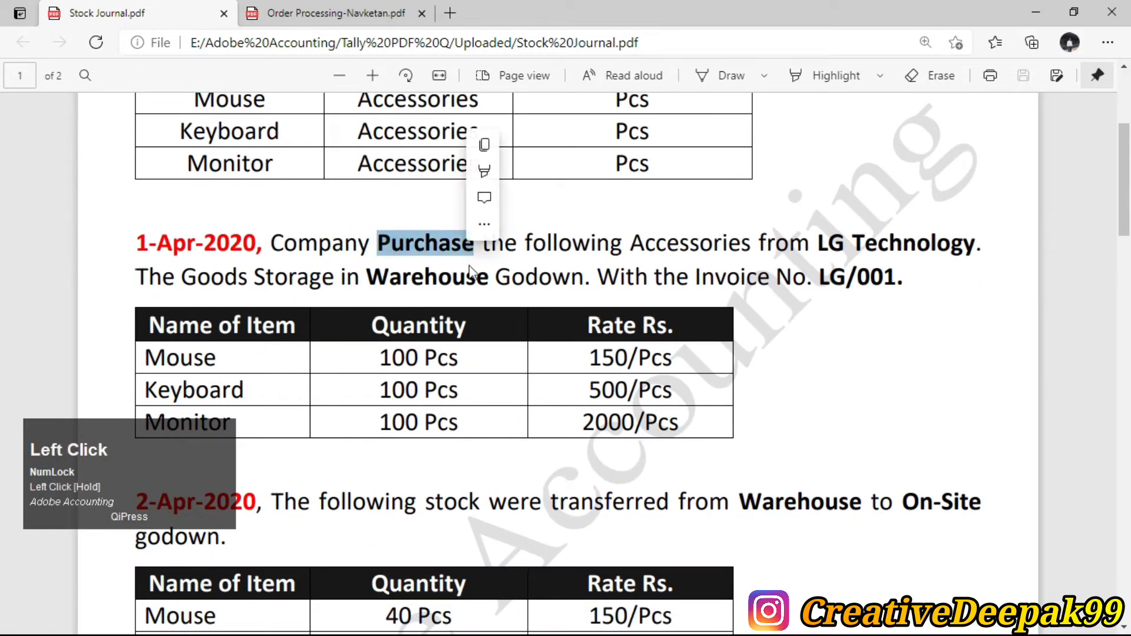
key(alt+Tab)
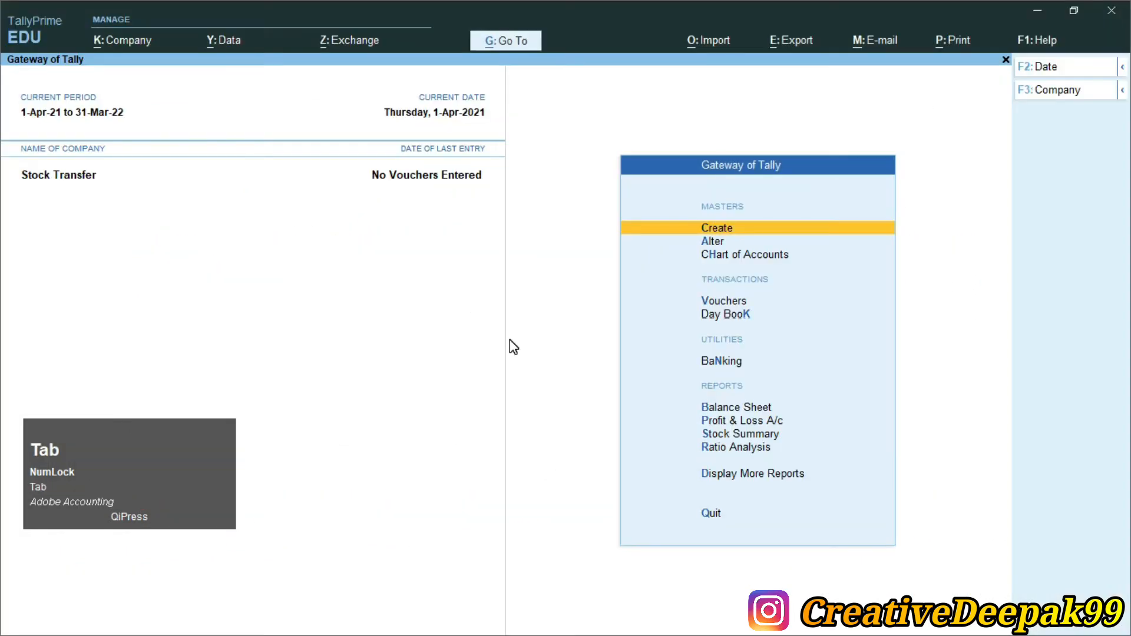
Start a new Purchase voucher with no supplier invoice number and LG Technology as the party account
key(Down)
key(Down)
key(Down)
key(Return)
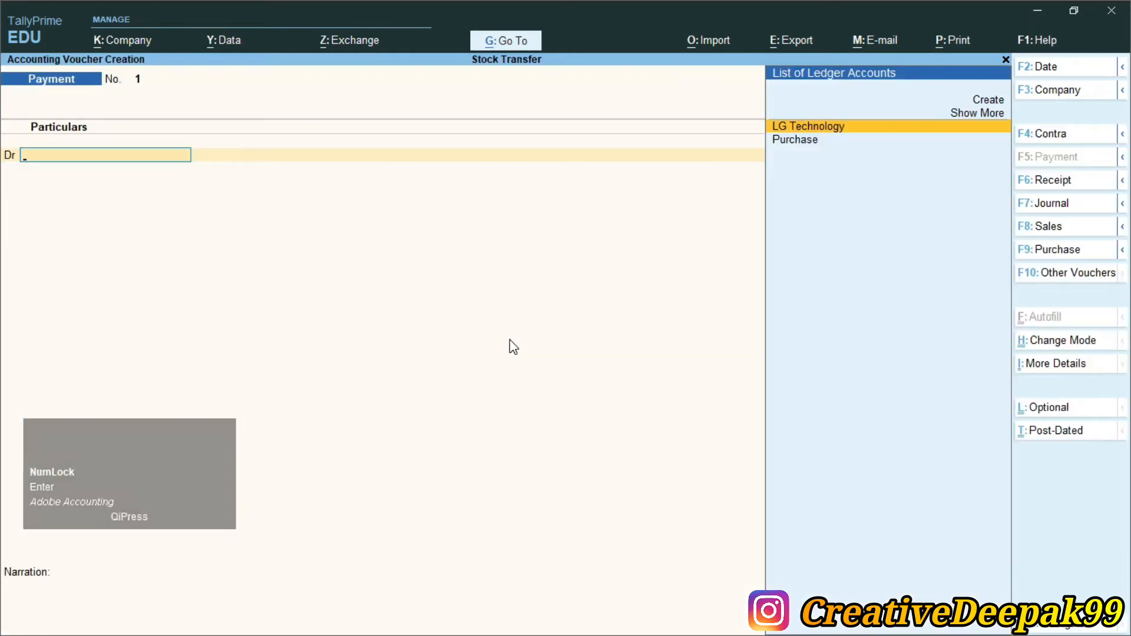
key(F9)
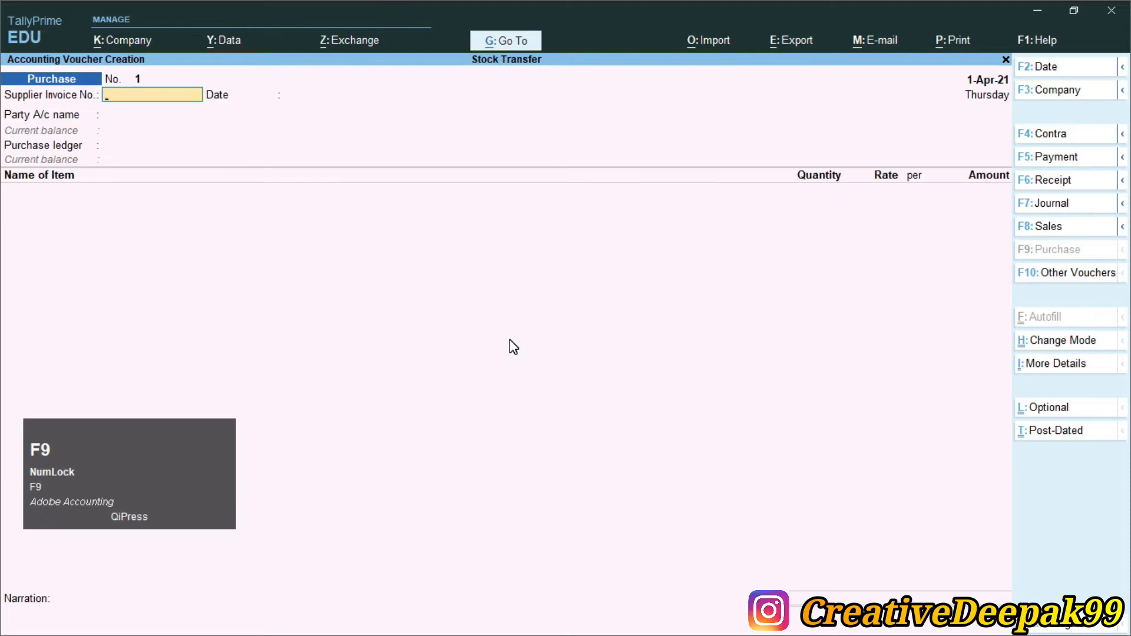
key(Return)
key(Return)
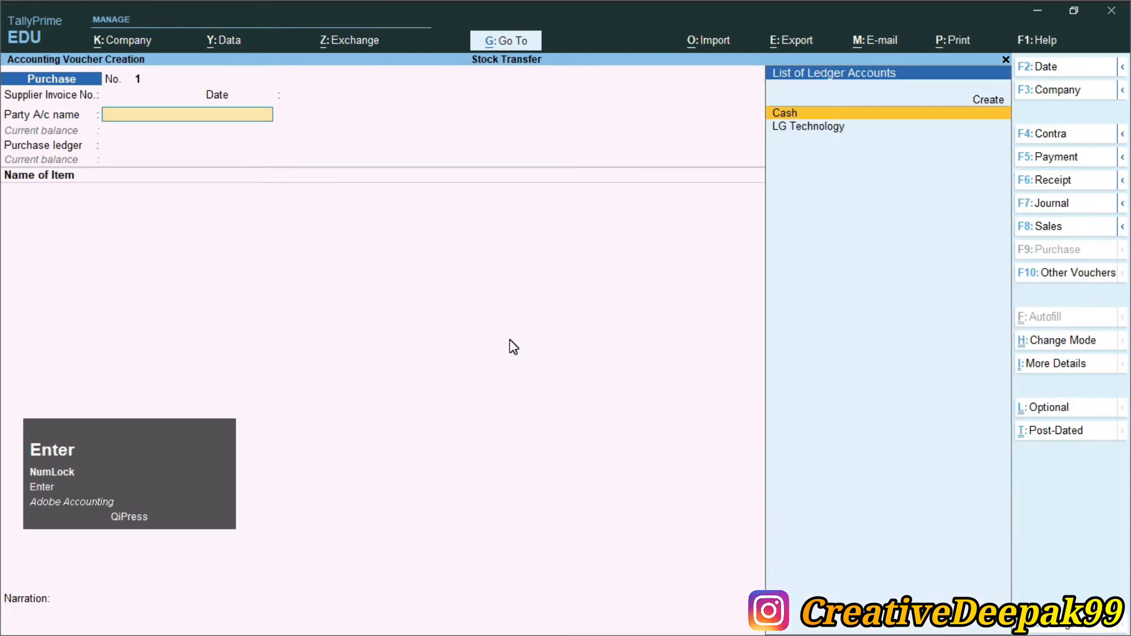
key(Down)
key(Return)
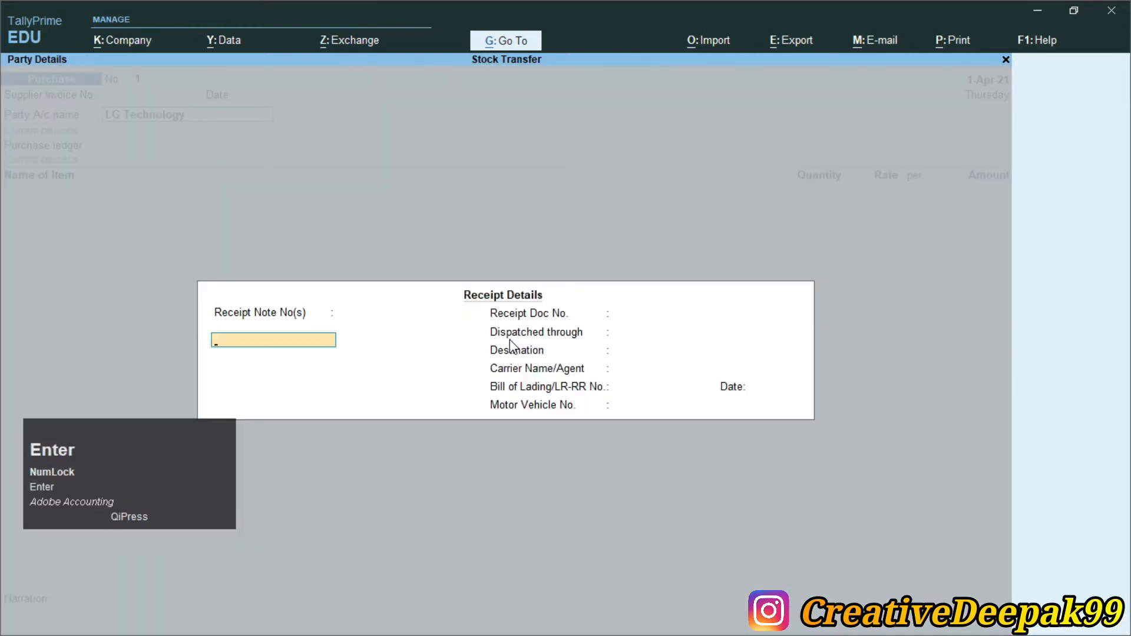
Leave the receipt details blank, accept the party details, and choose Purchase as the purchase ledger
key(Return)
key(Return)
key(Return)
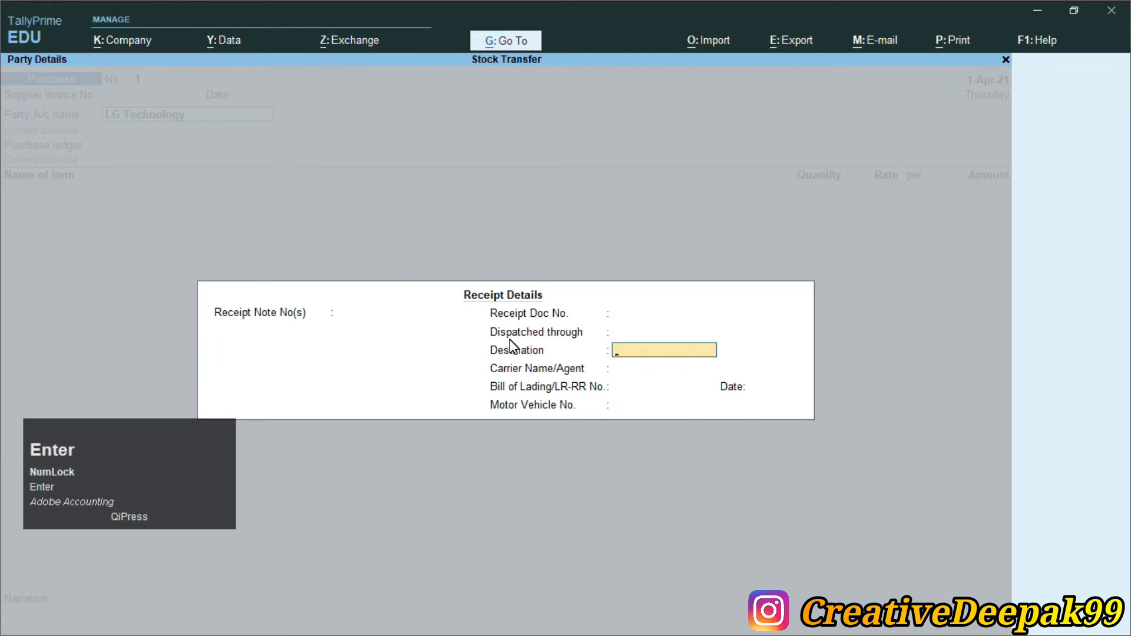
key(Return)
key(Return)
key(Return)
key(Return)
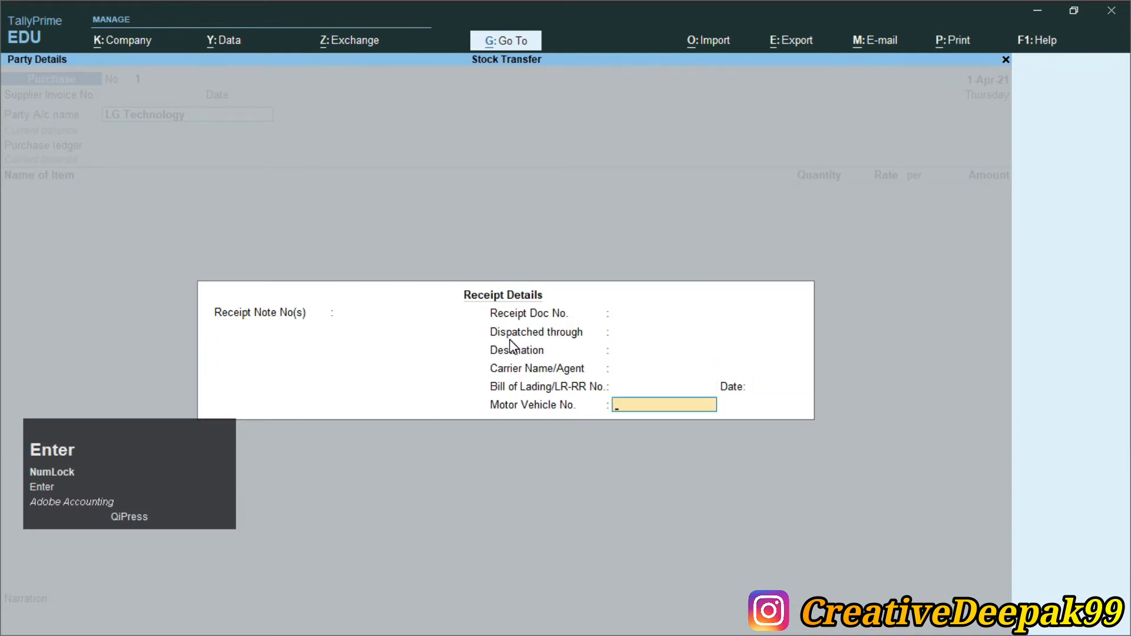
key(Return)
key(Return)
key(Return)
key(Return)
key(Return)
key(Return)
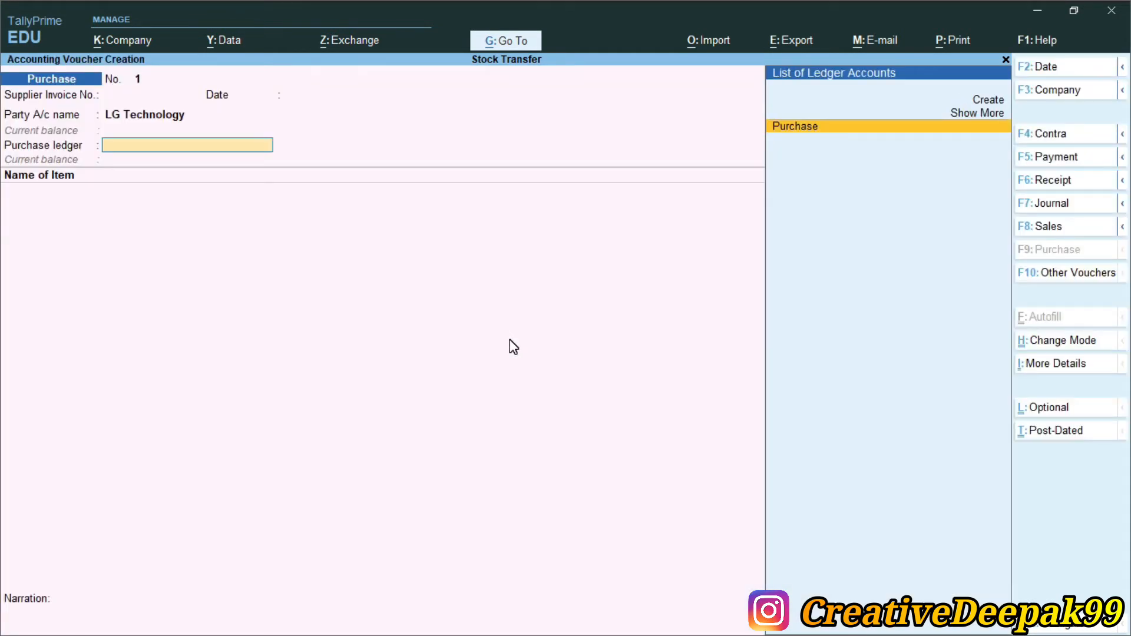
key(Return)
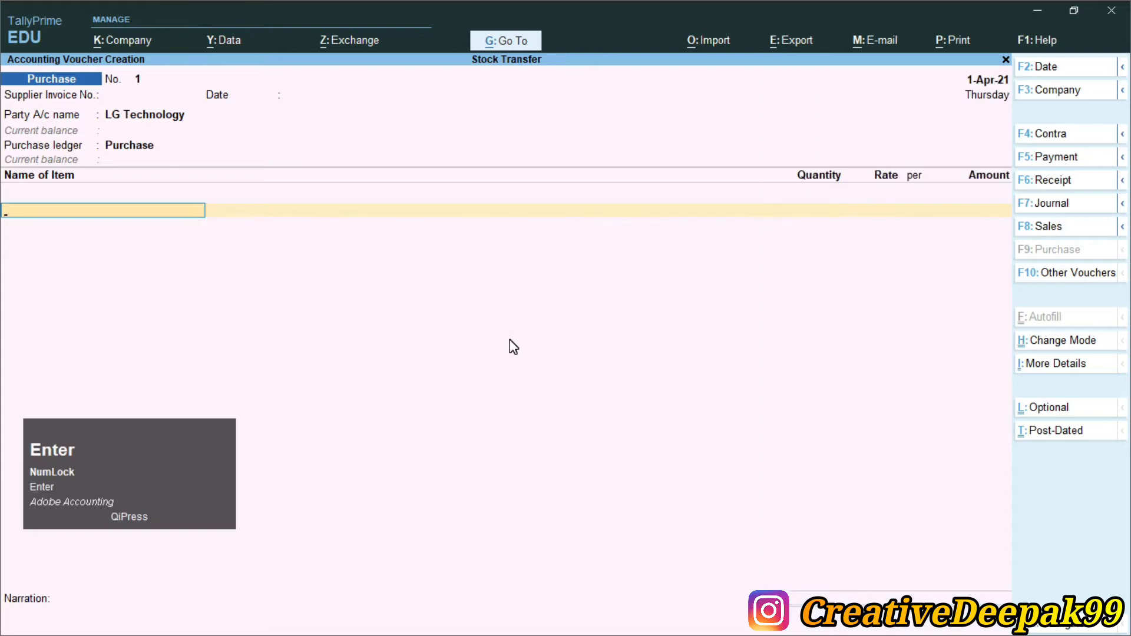
Check the purchased items in the exercise PDF and choose Mouse as the voucher's first stock item
key(space)
key(alt+Tab)
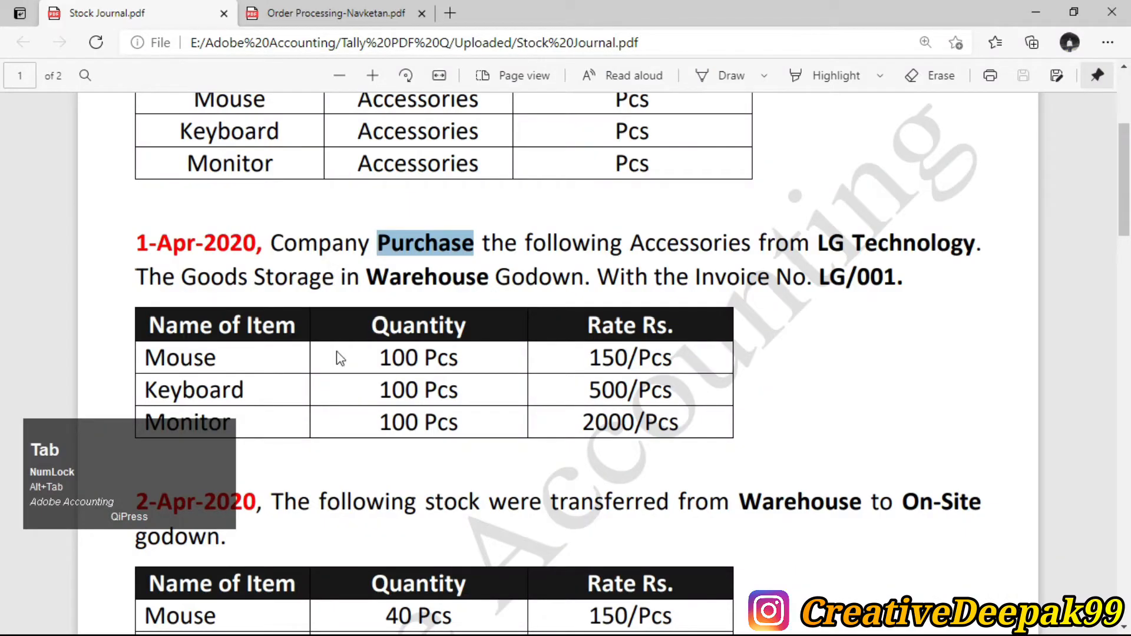
scroll(339, 359, down, 1)
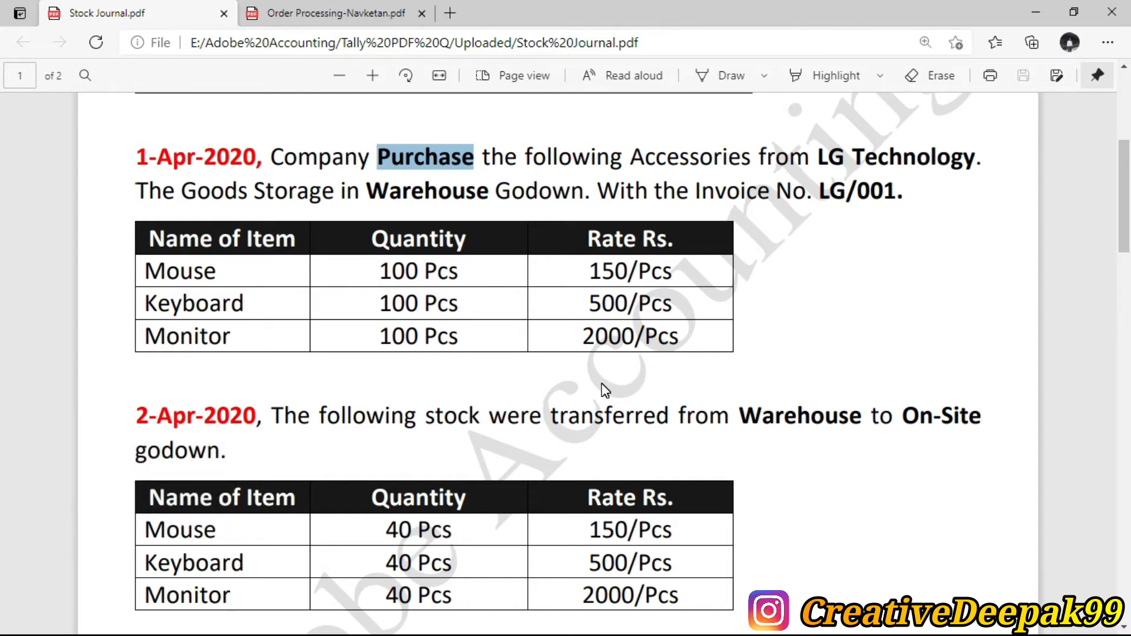
key(alt+Tab)
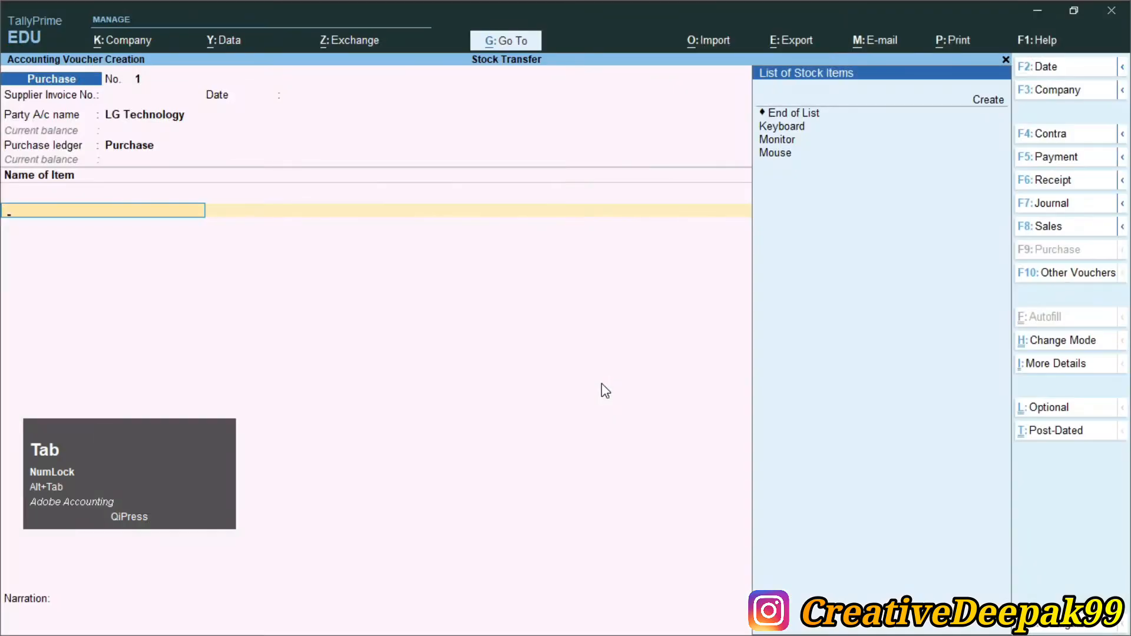
text(m)
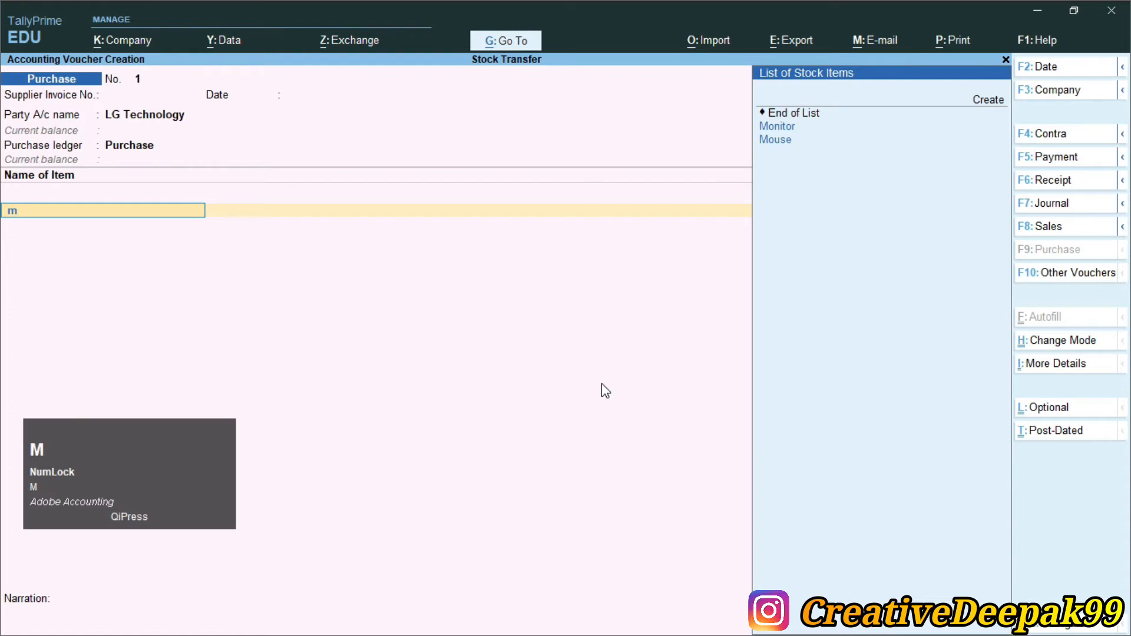
key(Down)
key(Down)
key(Return)
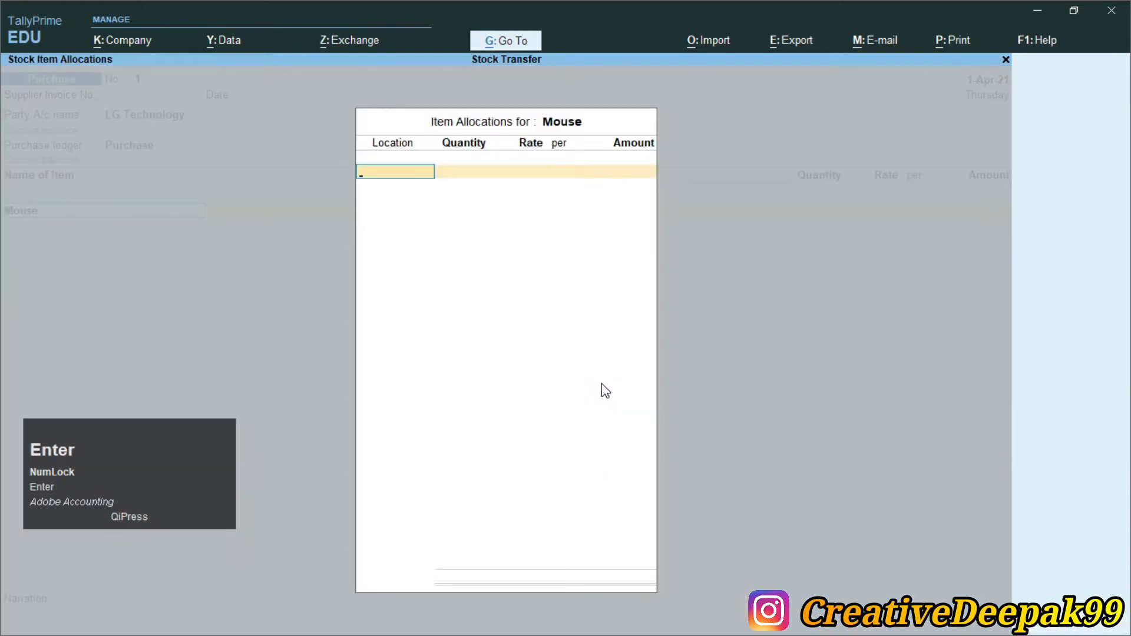
Look up the storage godown in the exercise PDF, and allocate 100 Pcs of Mouse to Warehouse at a rate of 150
key(alt+Tab)
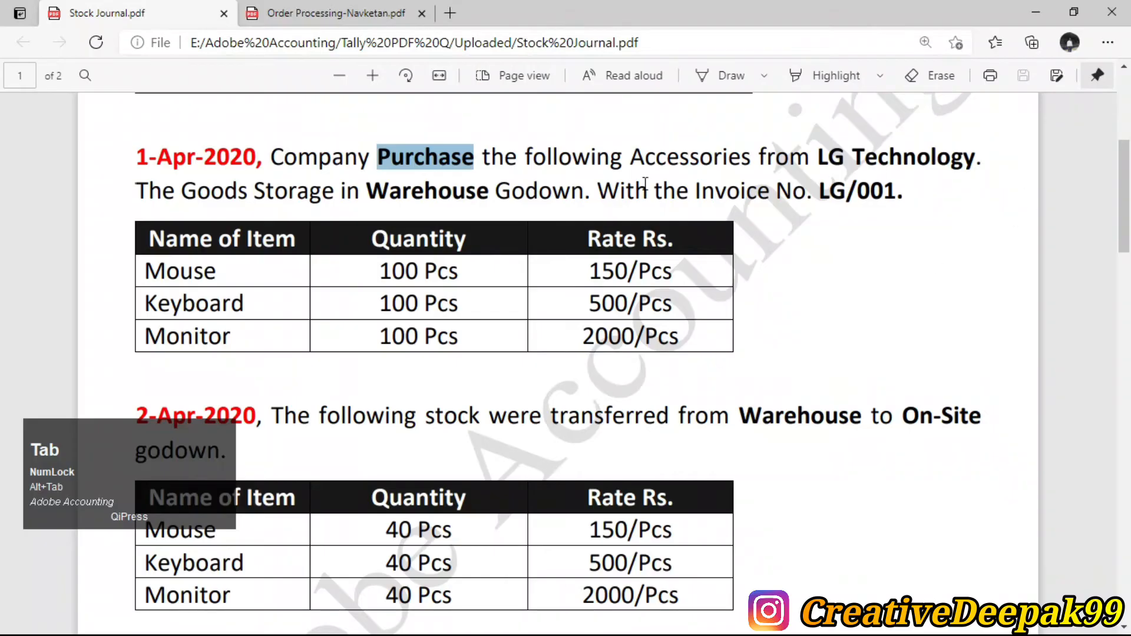
drag(366, 192, 497, 201)
key(alt+Tab)
text(W)
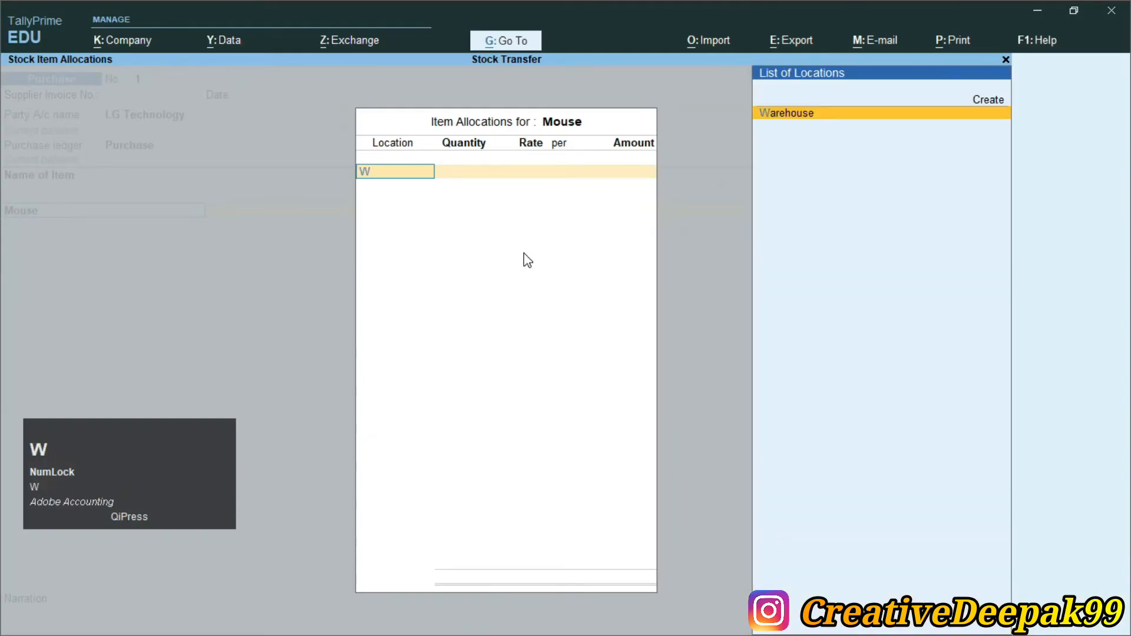
key(Return)
text(100)
key(Return)
text(150)
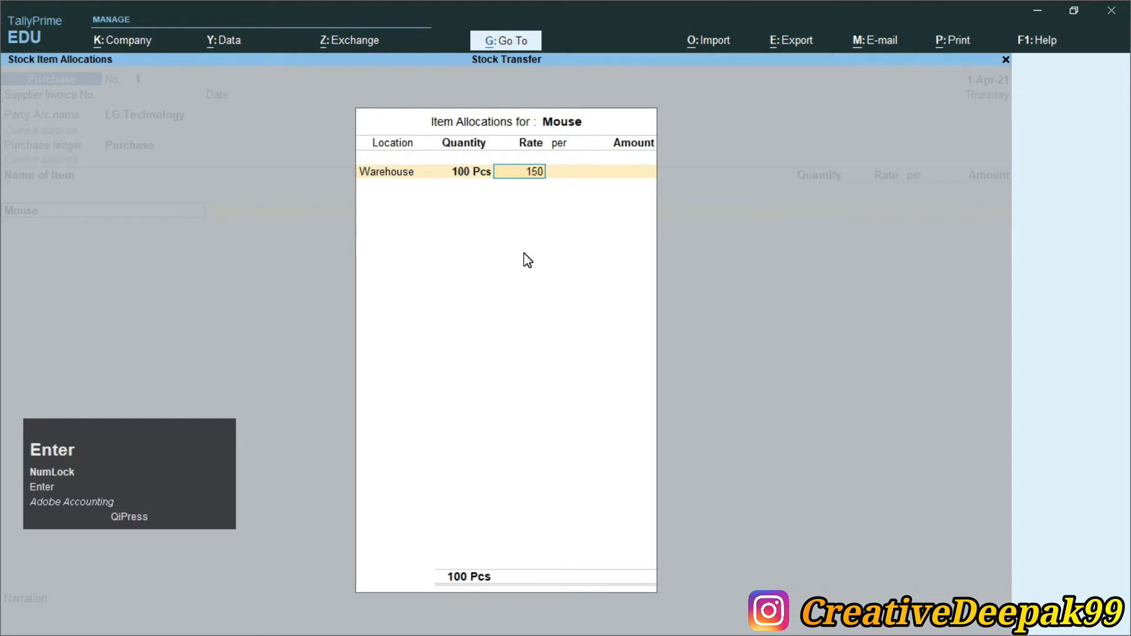
key(Return)
key(Return)
key(Return)
key(Return)
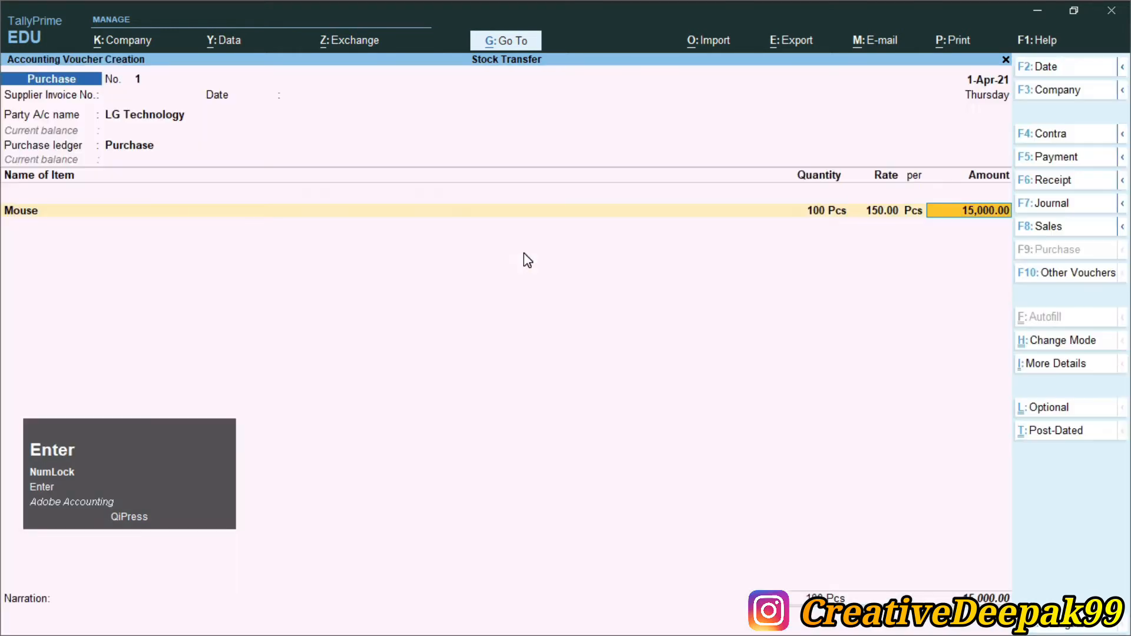
Add Keyboard as the second stock item and choose Warehouse as its location
text(K)
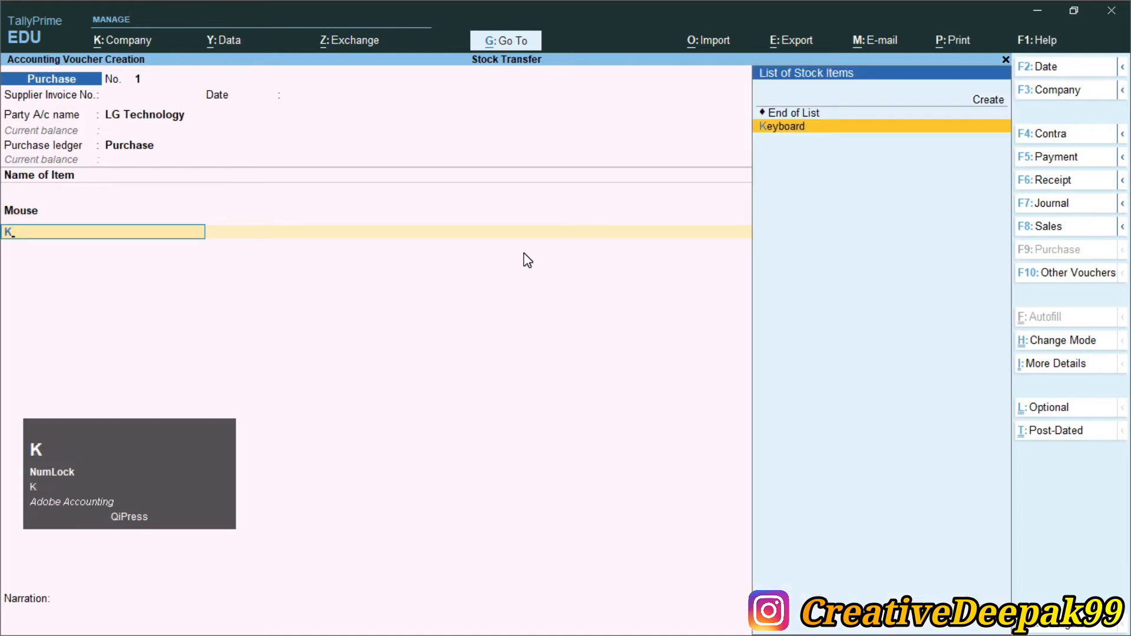
key(Return)
text(w)
key(Return)
Check the Keyboard row in the exercise PDF, and enter 100 Pcs at a rate of 500 for Keyboard
key(alt+Tab)
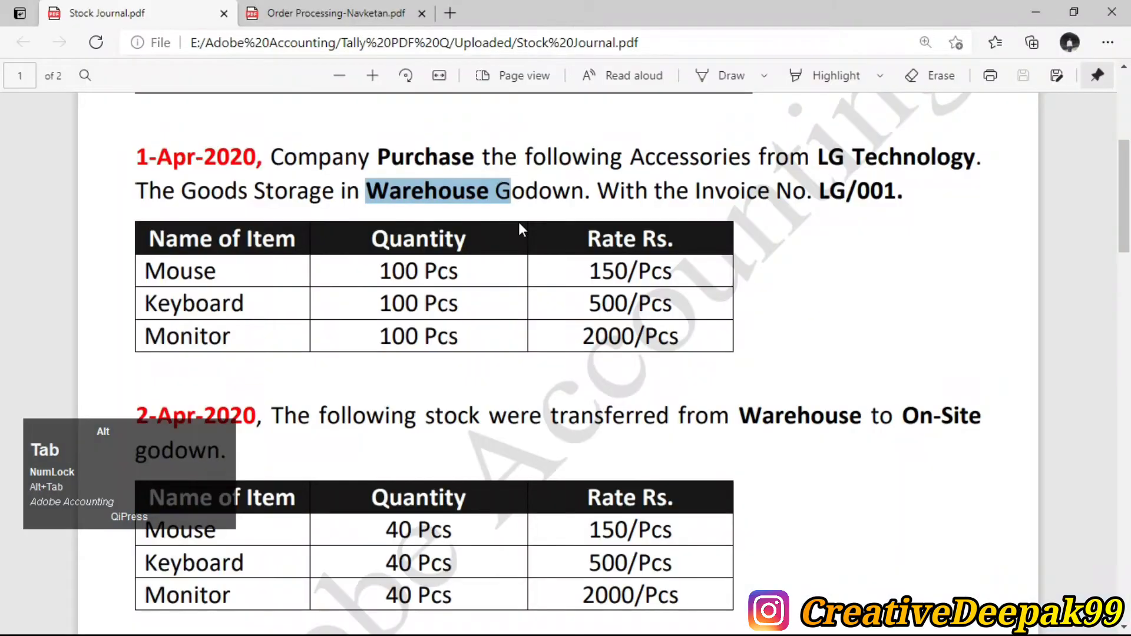
drag(375, 310, 425, 312)
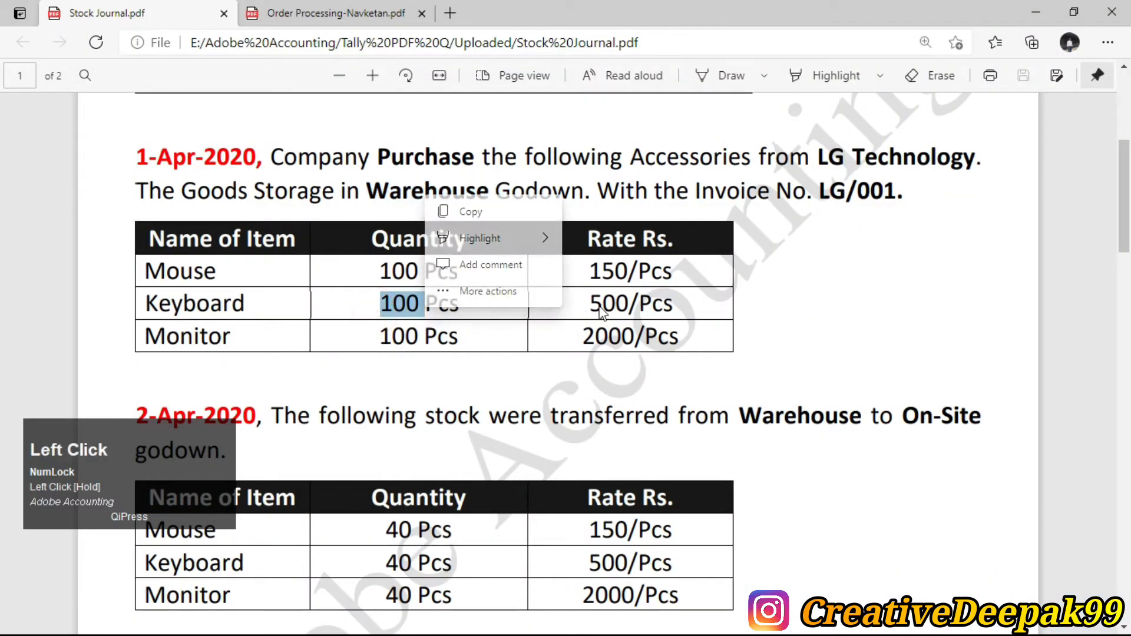
drag(594, 306, 659, 304)
key(alt+Tab)
text(100)
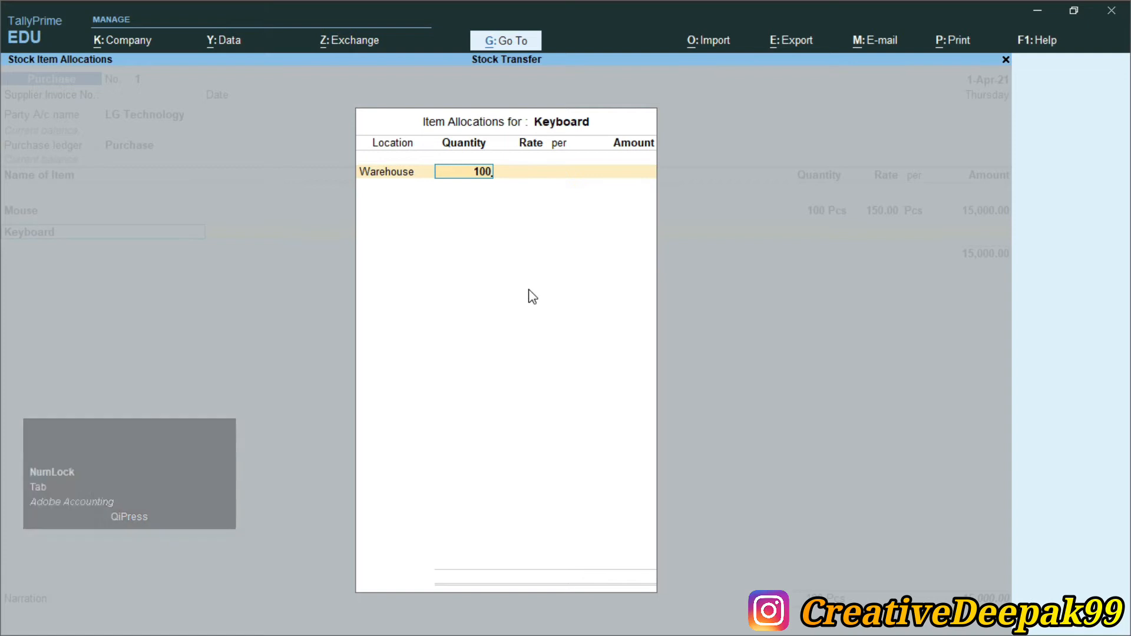
key(Return)
text(500)
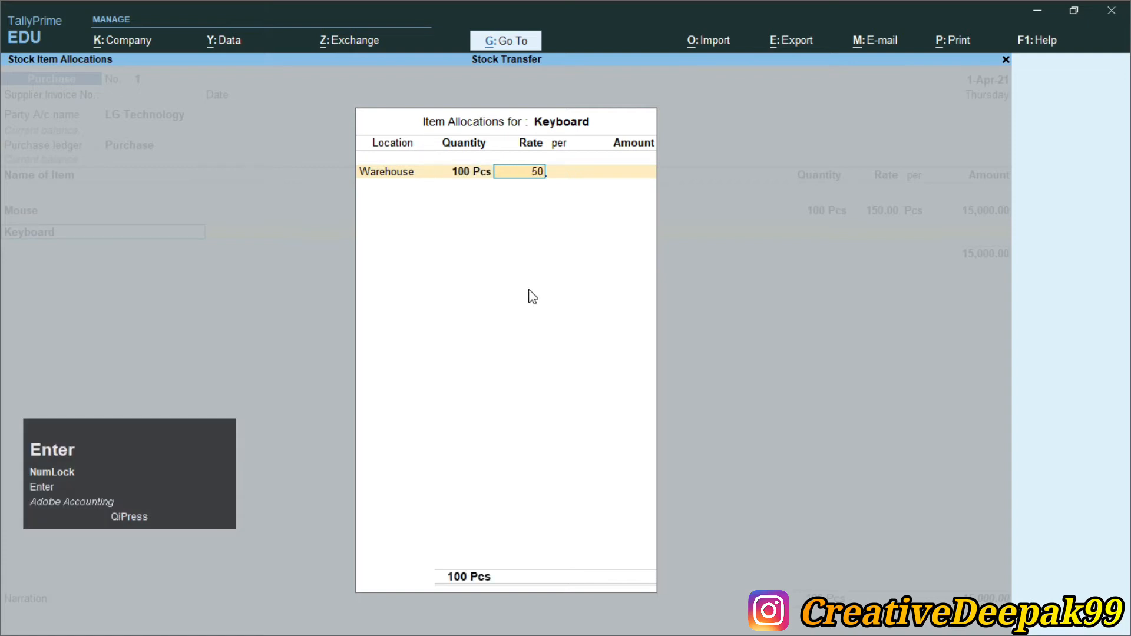
key(Return)
key(Return)
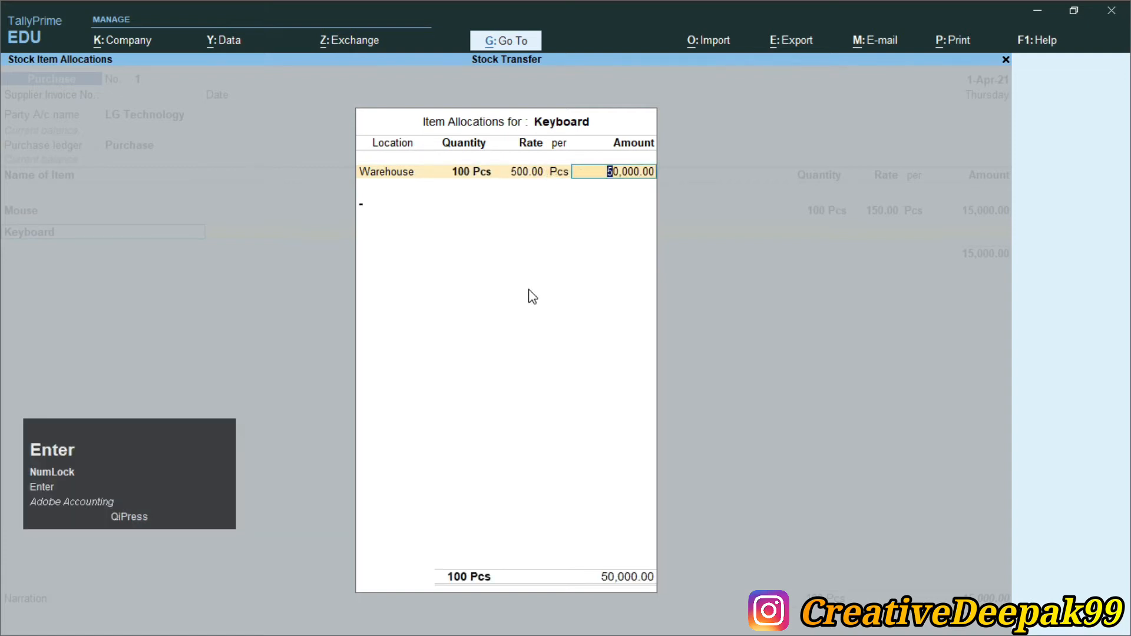
key(Return)
key(Return)
key(Return)
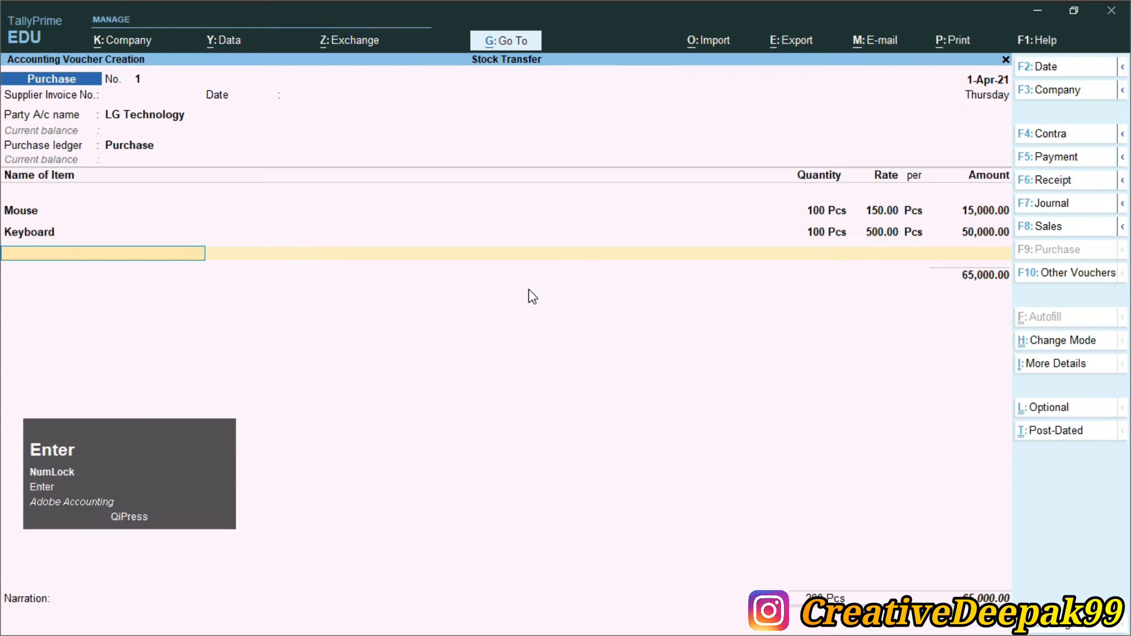
Add Monitor as the third stock item and allocate 100 Pcs of it to Warehouse
text(M)
key(Down)
key(Return)
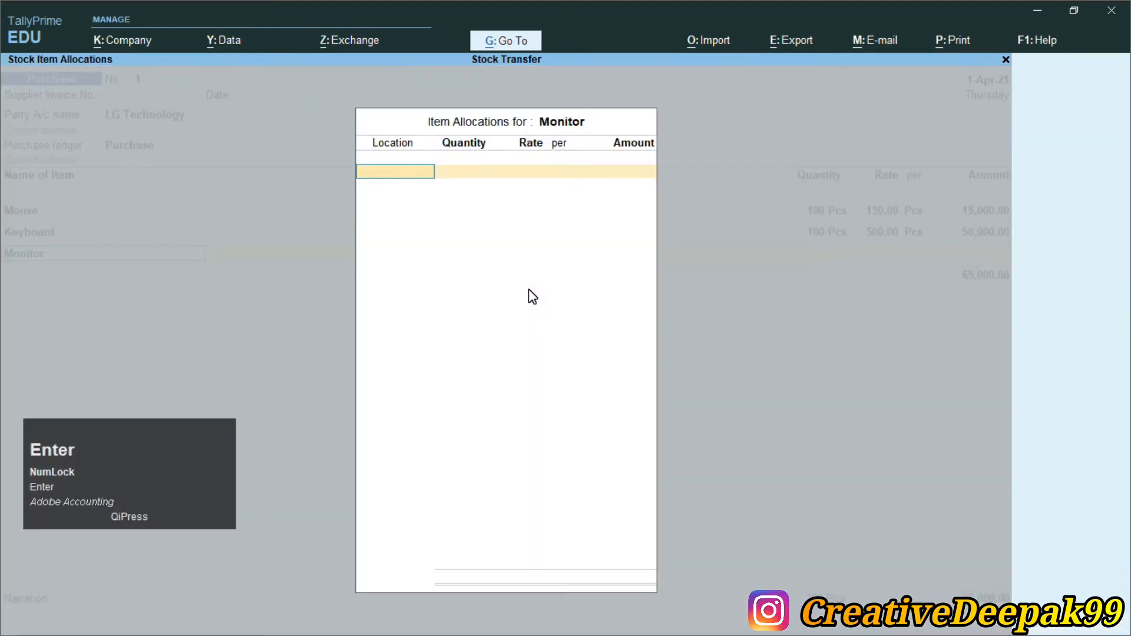
text(W)
key(Return)
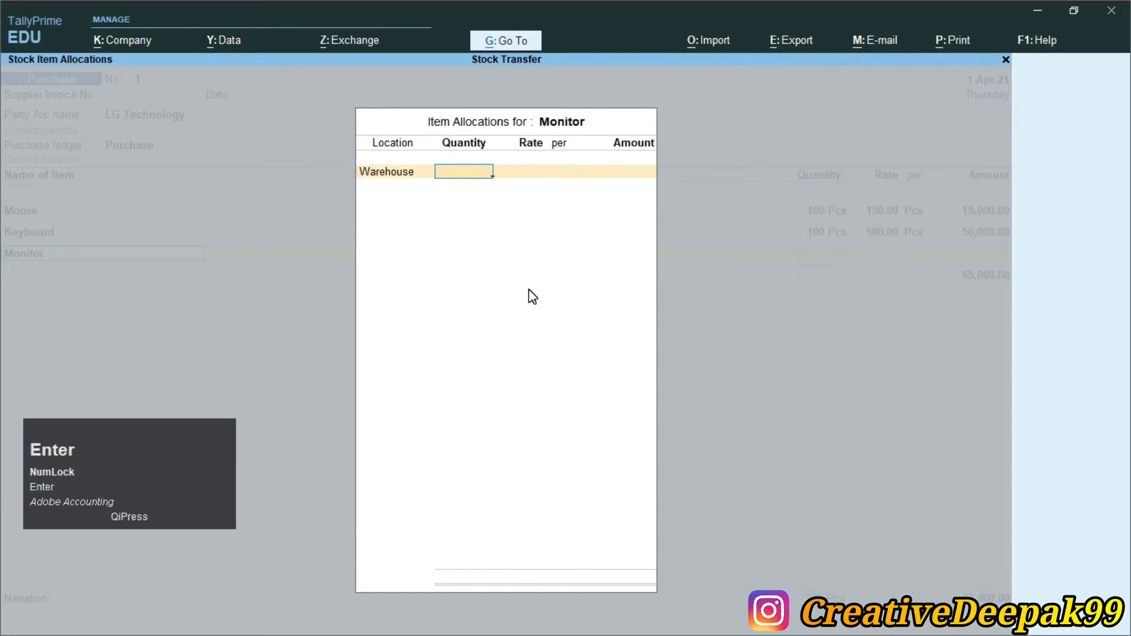
text(100)
key(Return)
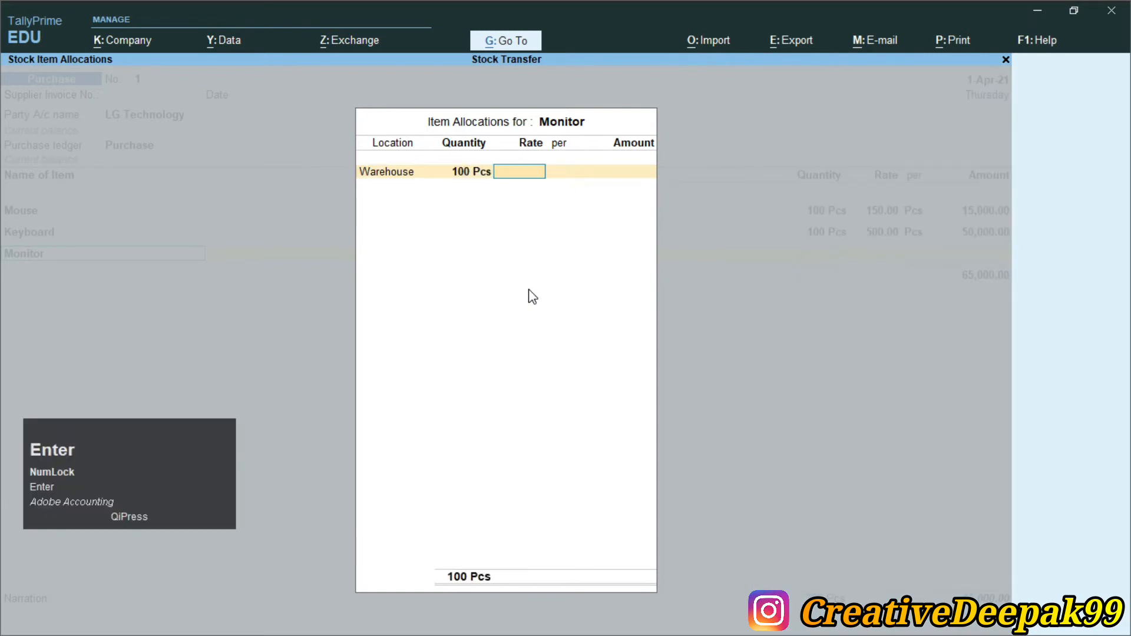
Check the Monitor rate in the exercise PDF, enter a rate of 2000 per Pcs, and end the item list
key(alt+Tab)
drag(581, 331, 654, 345)
key(alt+Tab)
text(2,000)
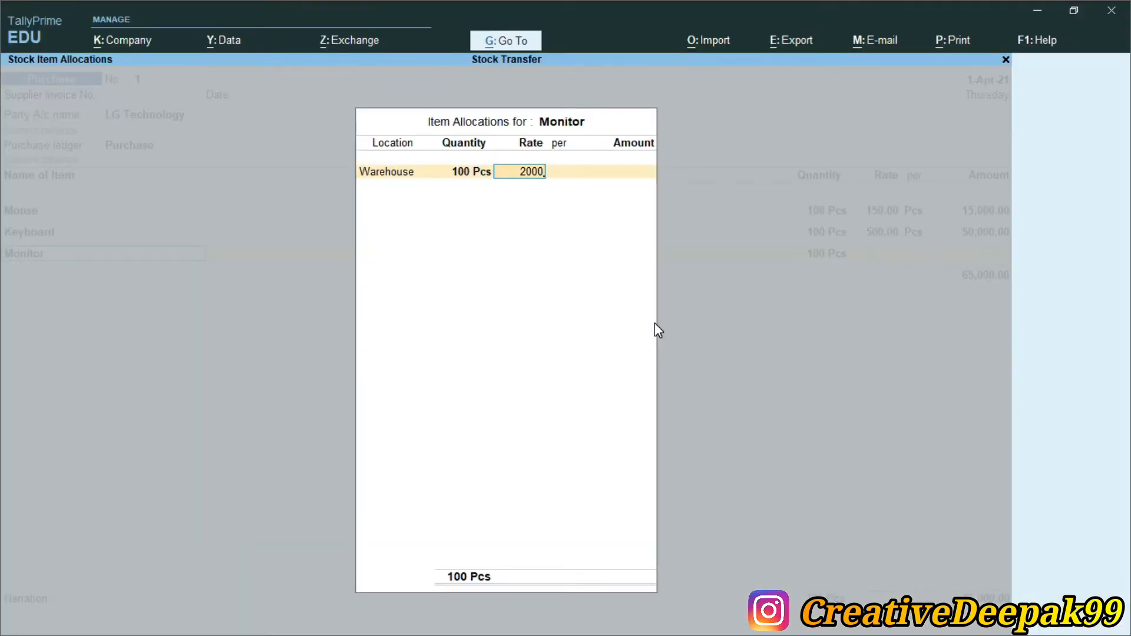
key(Return)
key(Return)
key(Return)
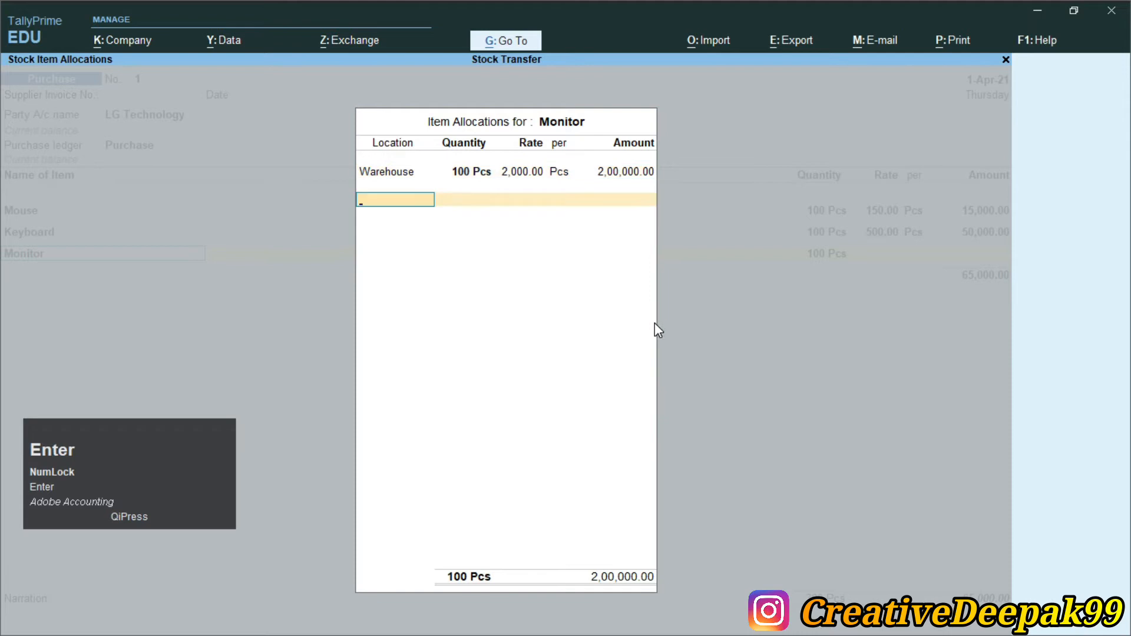
key(Return)
key(Return)
key(Return)
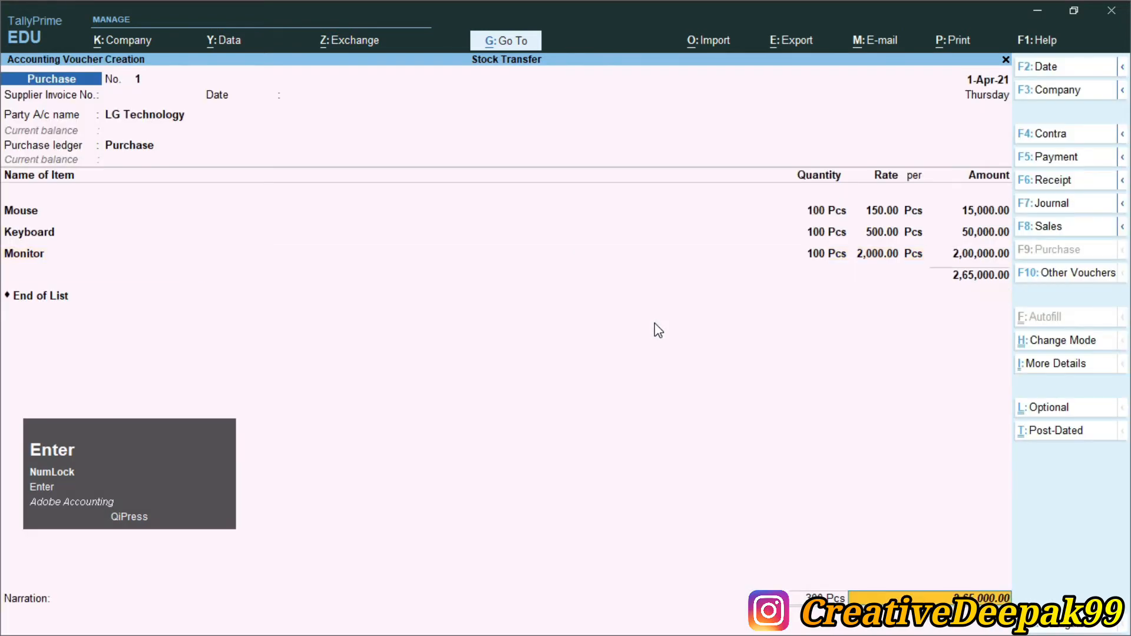
Look up the invoice number in the exercise PDF, and record it as the New Ref bill name LG/001 for LG Technology
key(Return)
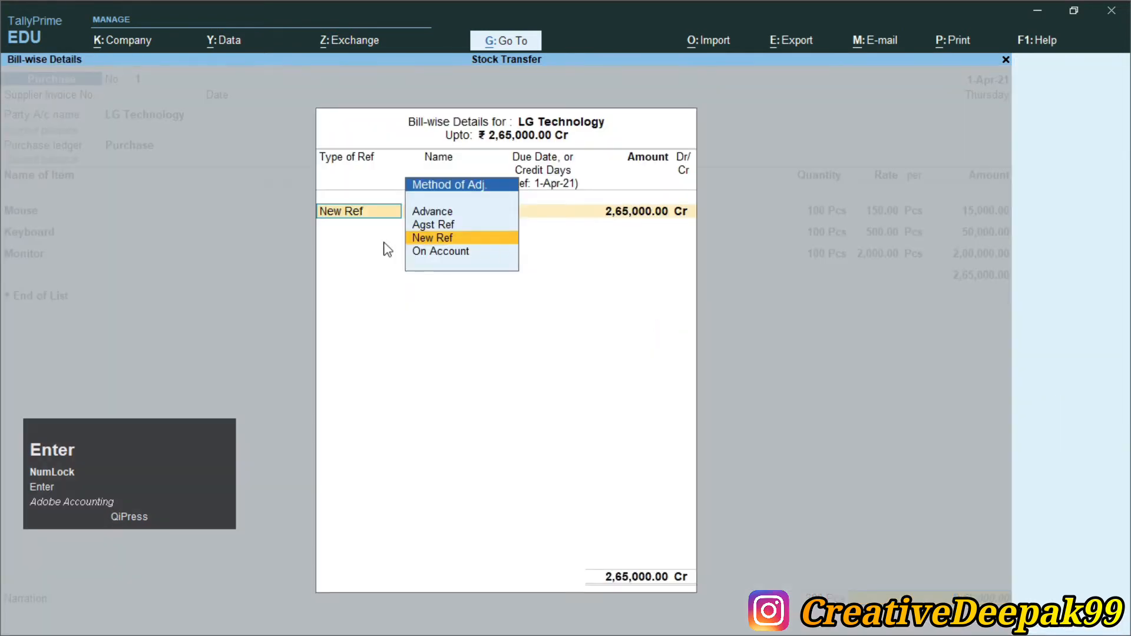
key(Return)
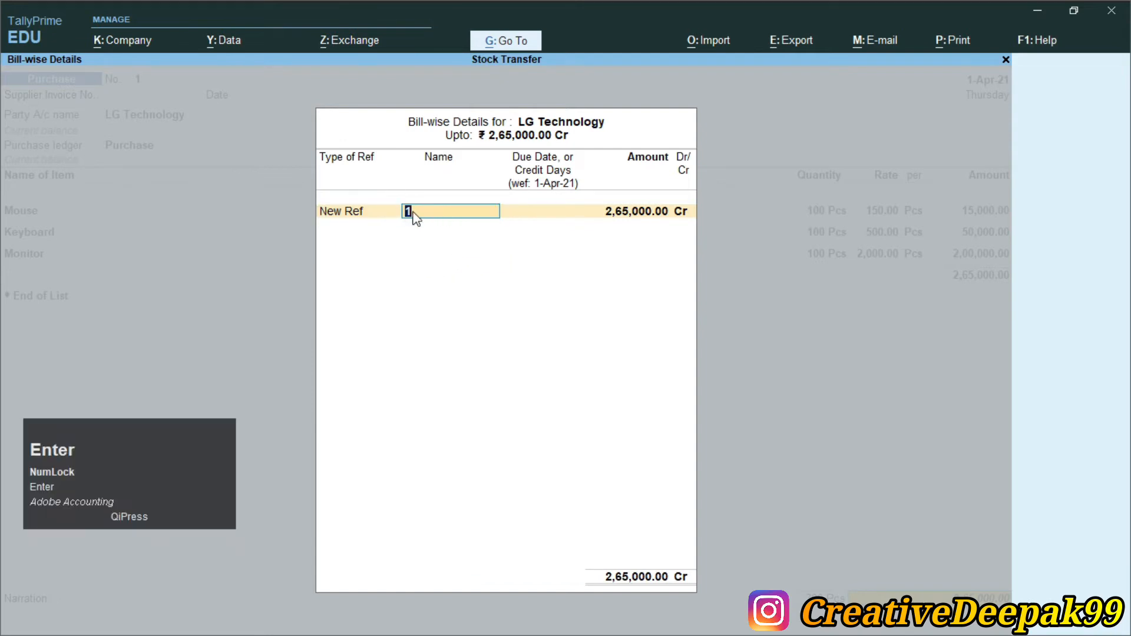
key(alt+Tab)
drag(821, 197, 919, 203)
key(alt+Tab)
text(L)
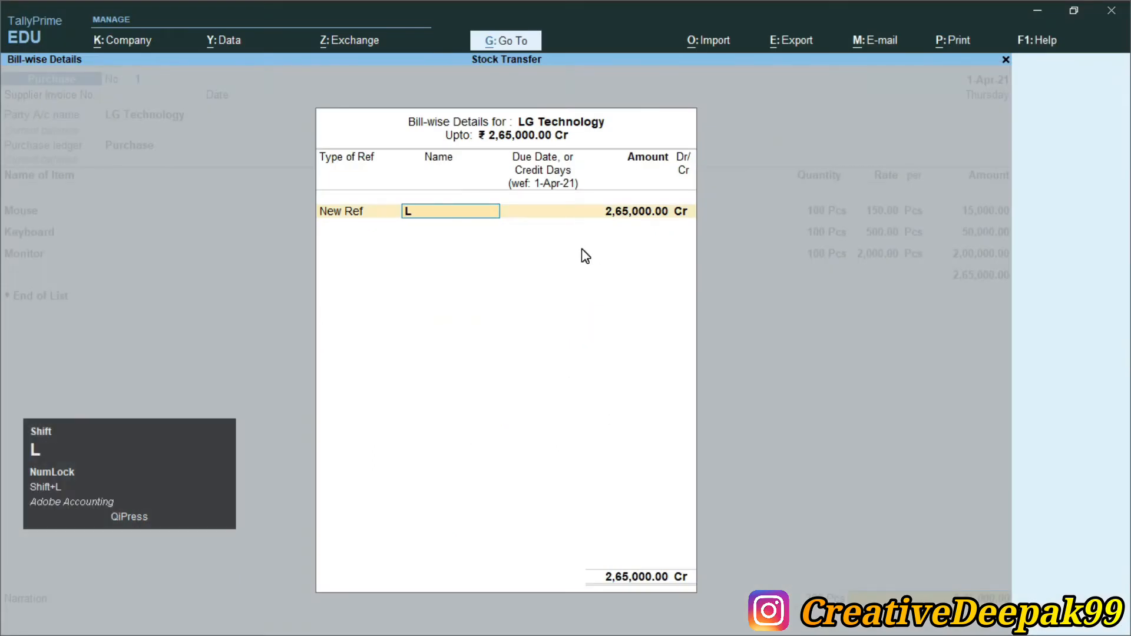
text(G/001)
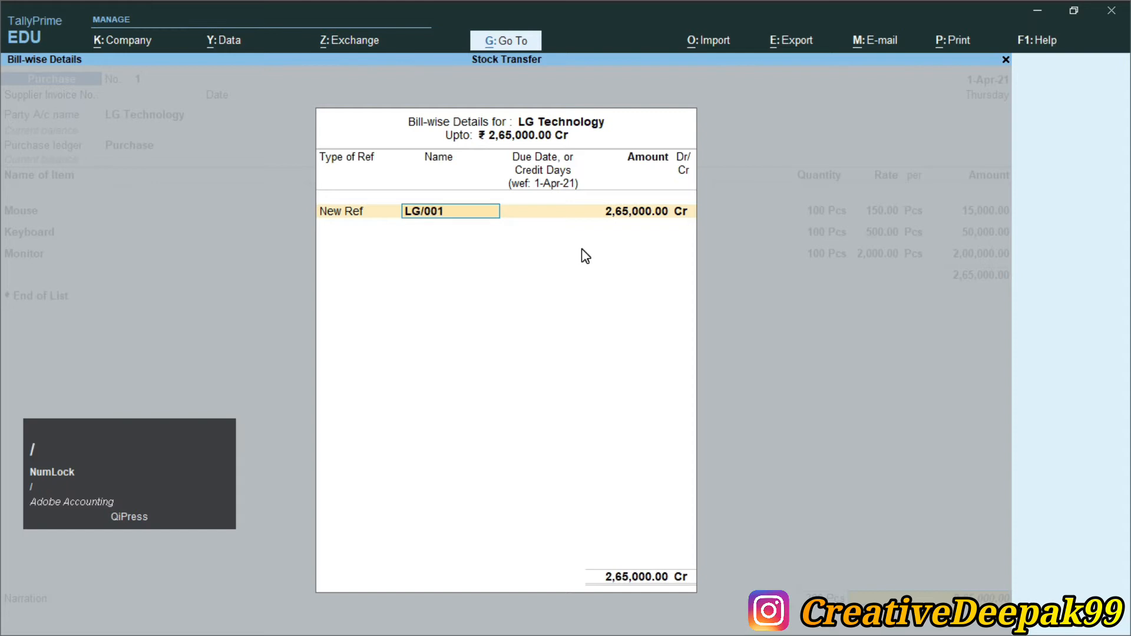
key(Return)
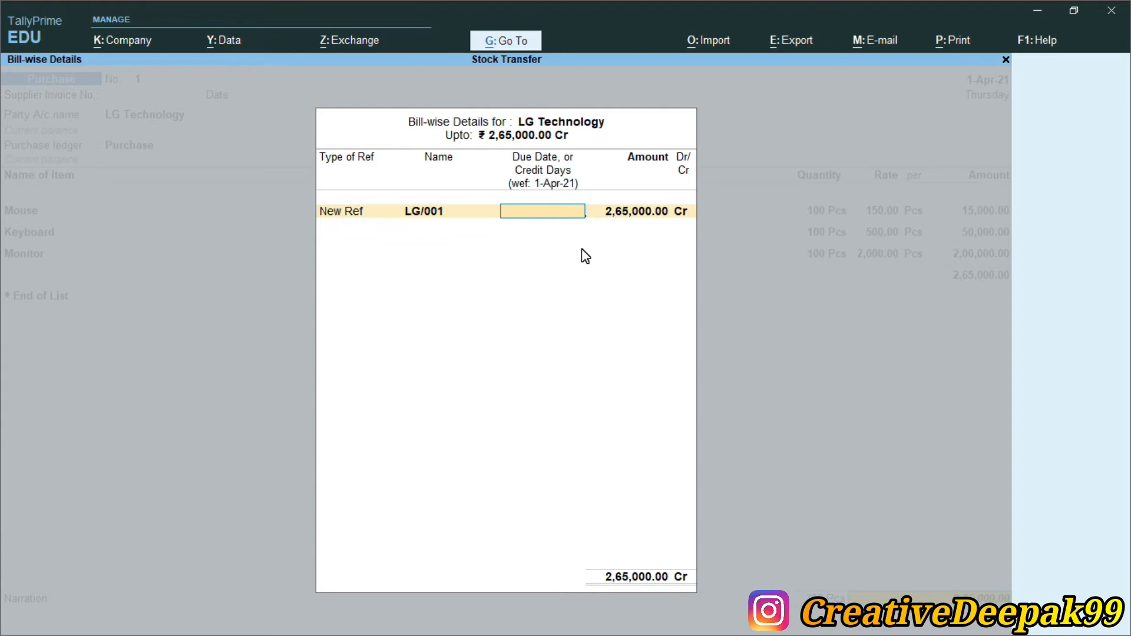
Accept the remaining bill-wise details without a due date, save the purchase voucher, and return to the Gateway of Tally
key(Return)
key(Return)
key(Return)
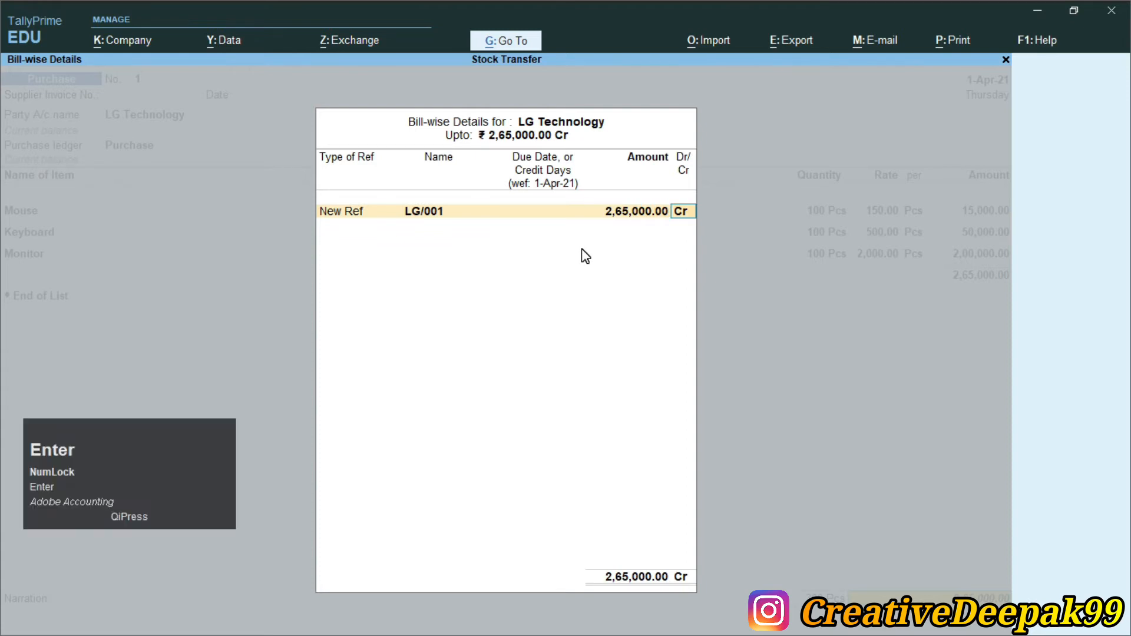
key(Return)
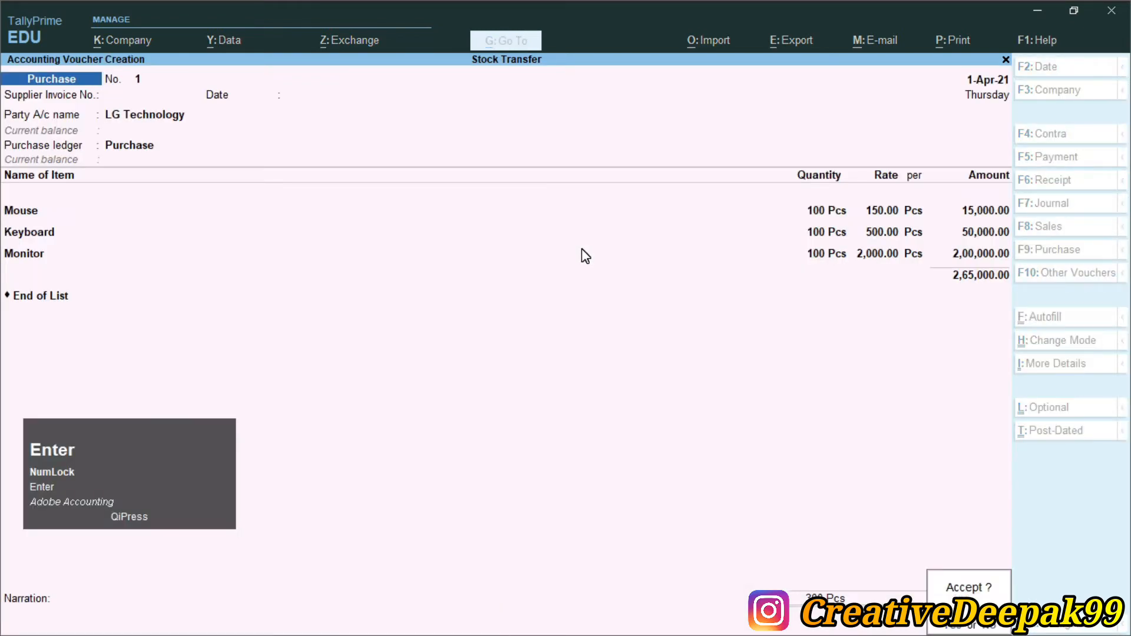
key(Return)
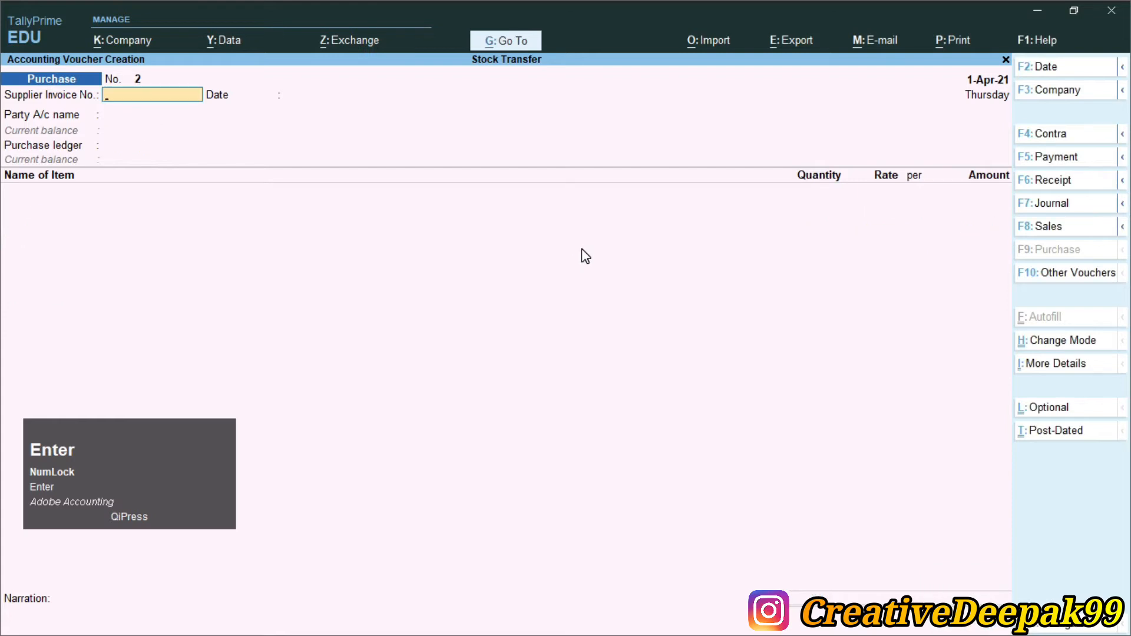
key(Escape)
key(Return)
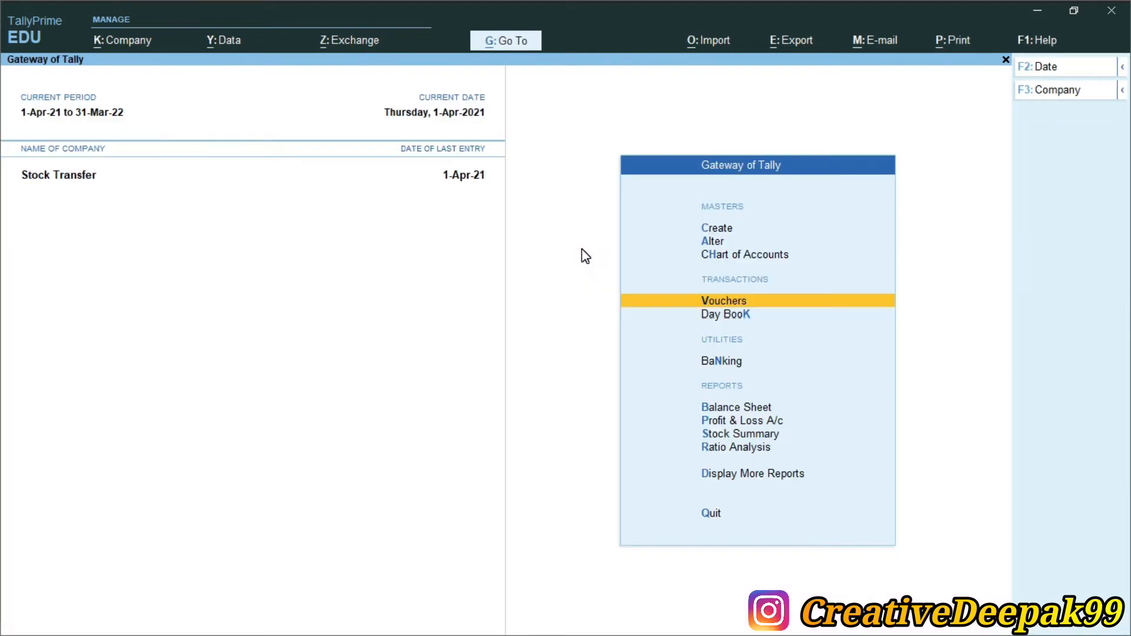
Check the Warehouse to On-Site transfer task in the exercise PDF, and open the Stock Journal voucher type for alteration
key(alt+Tab)
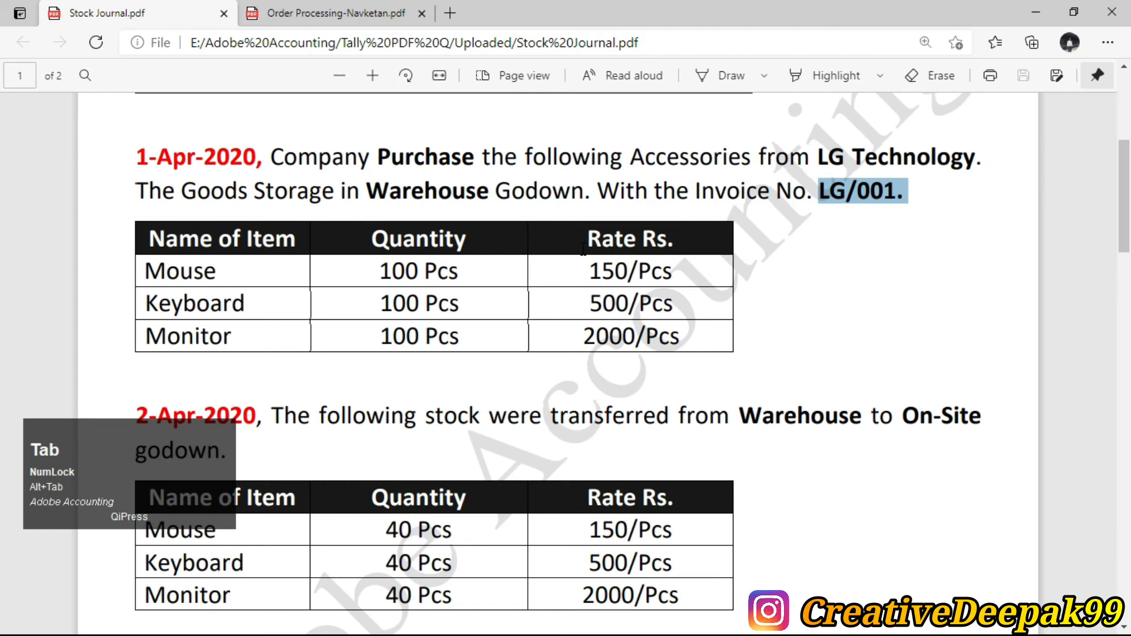
scroll(294, 258, down, 3)
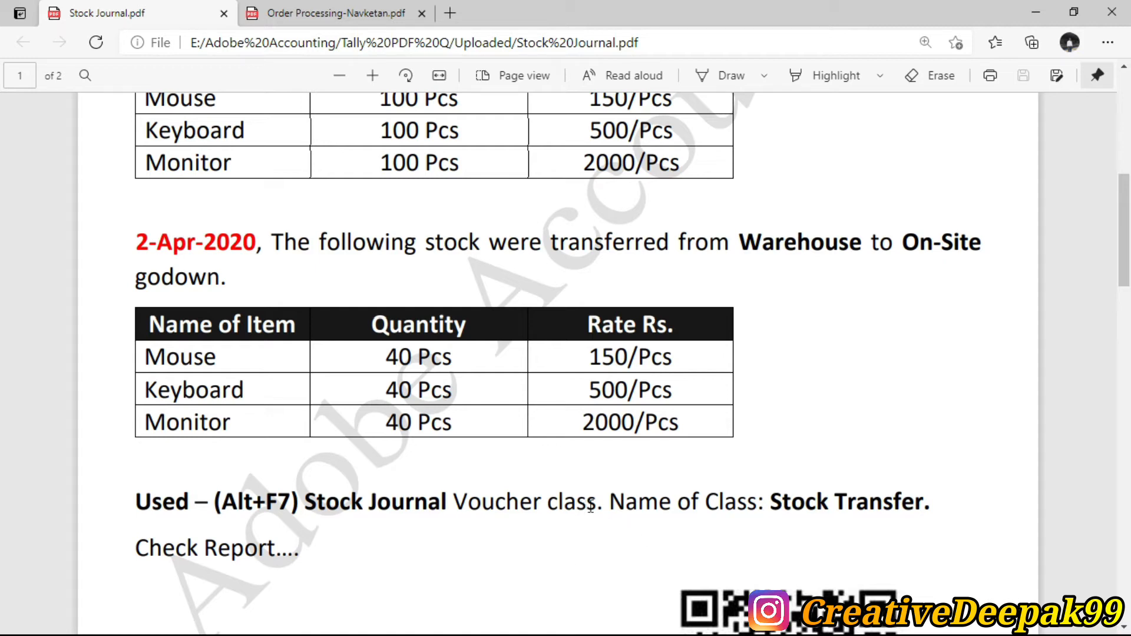
key(alt+Tab)
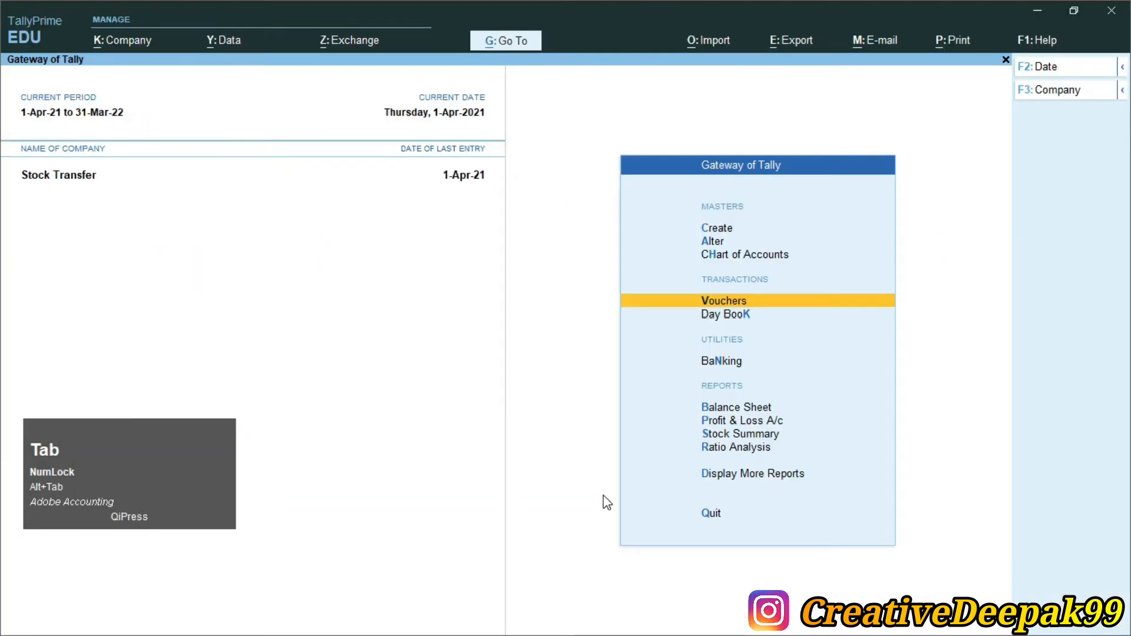
key(Up)
key(Up)
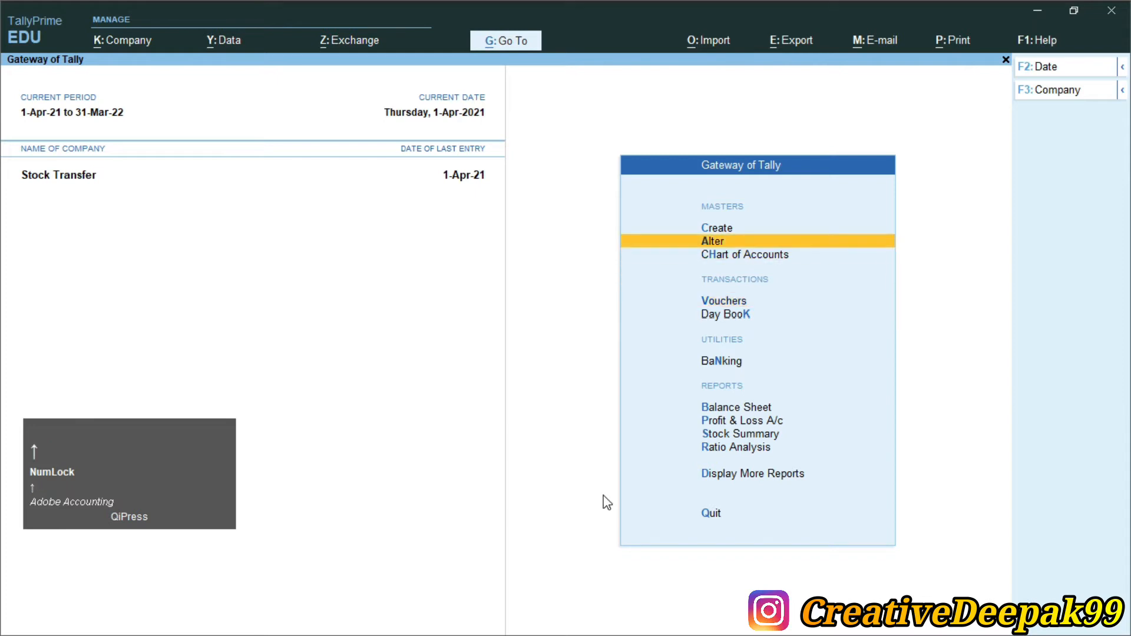
key(Return)
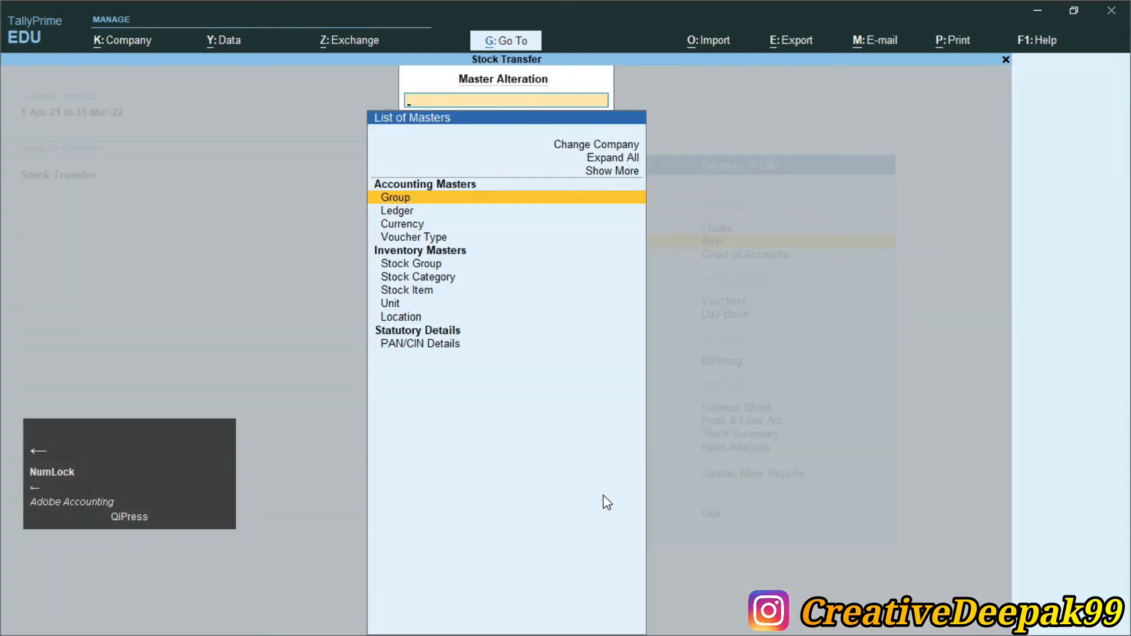
key(Down)
key(Down)
key(Down)
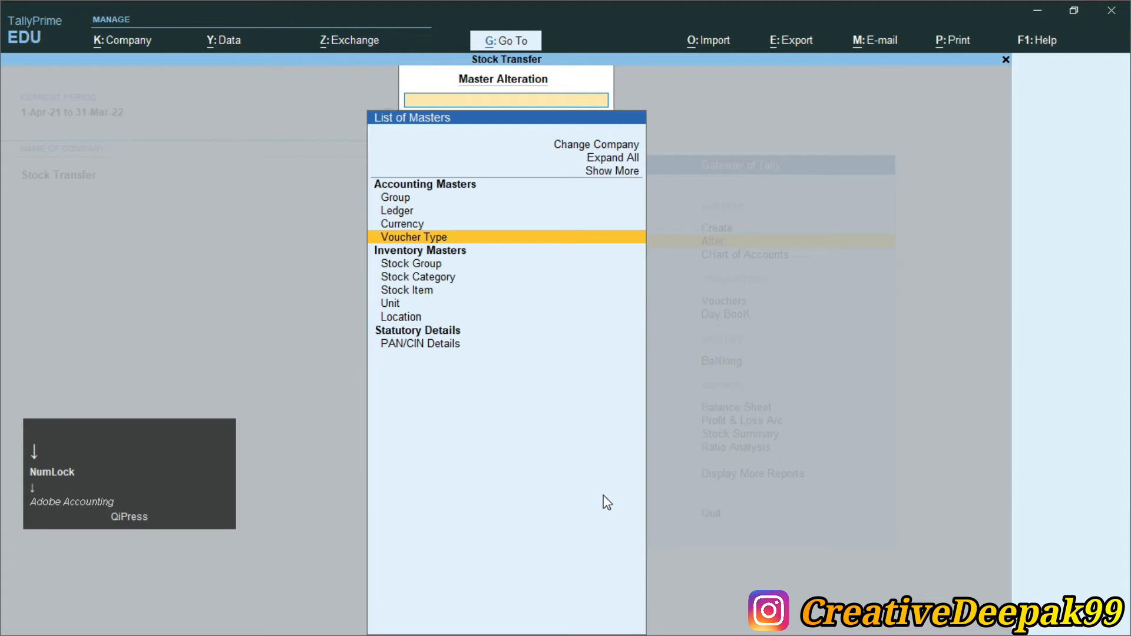
key(Return)
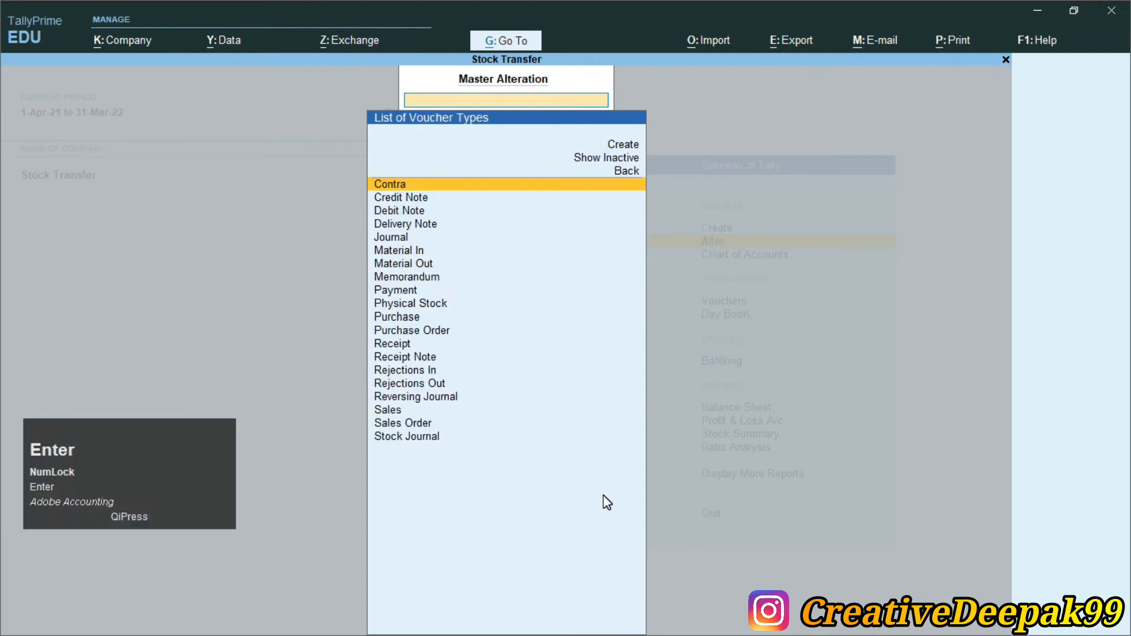
key(Down)
key(Down)
key(Down)
key(Down)
key(Down)
key(Down)
key(Down)
key(Down)
key(Down)
key(Down)
key(Down)
key(Down)
key(Down)
key(Down)
key(Down)
key(Down)
key(Down)
key(Down)
key(Down)
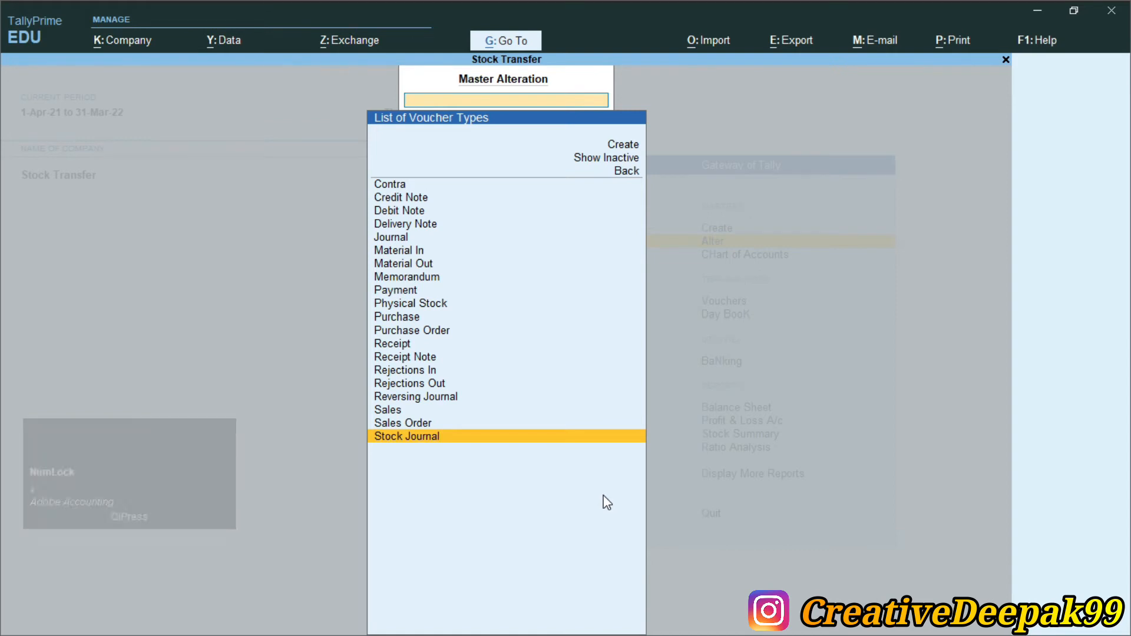
key(Return)
Keep the Stock Journal's general and printing settings at their defaults, and advance to its class name
key(Return)
key(Return)
key(Return)
key(Return)
key(Return)
key(Return)
key(Return)
key(Return)
key(Return)
key(Return)
key(Return)
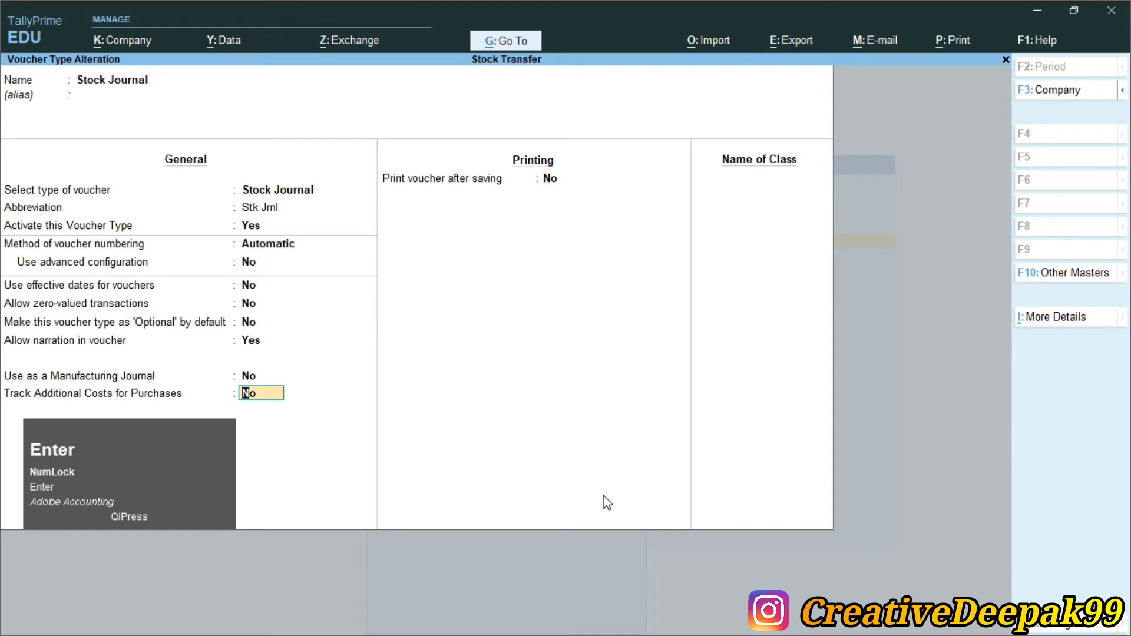
key(Return)
key(Return)
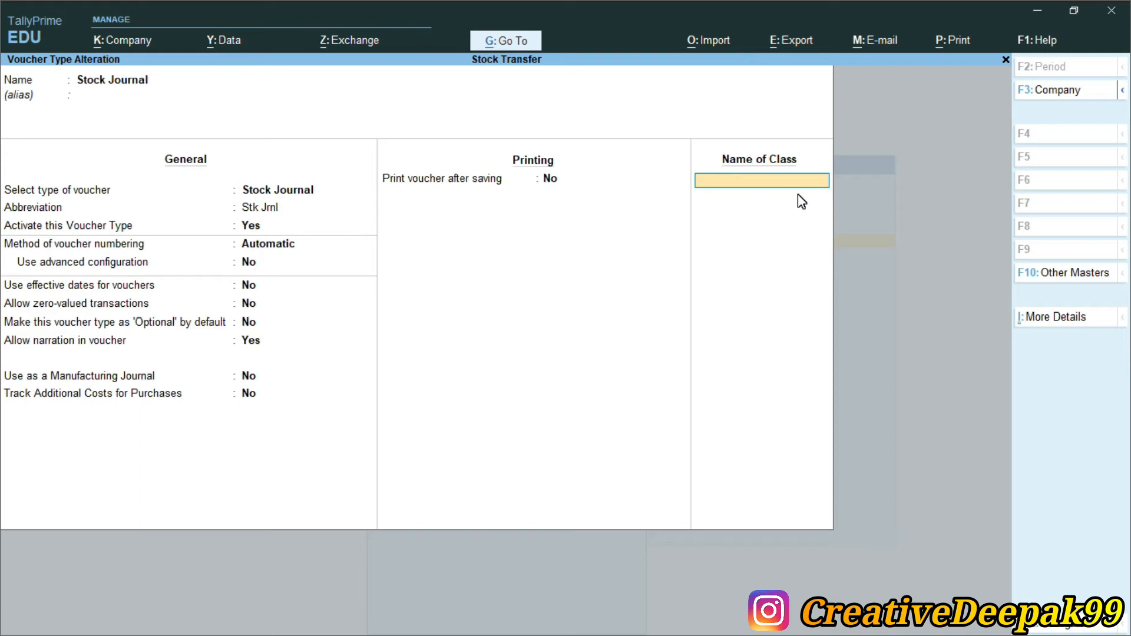
Look up the class name in the exercise PDF, and name the Stock Journal voucher class Stock Transfer
key(alt+Tab)
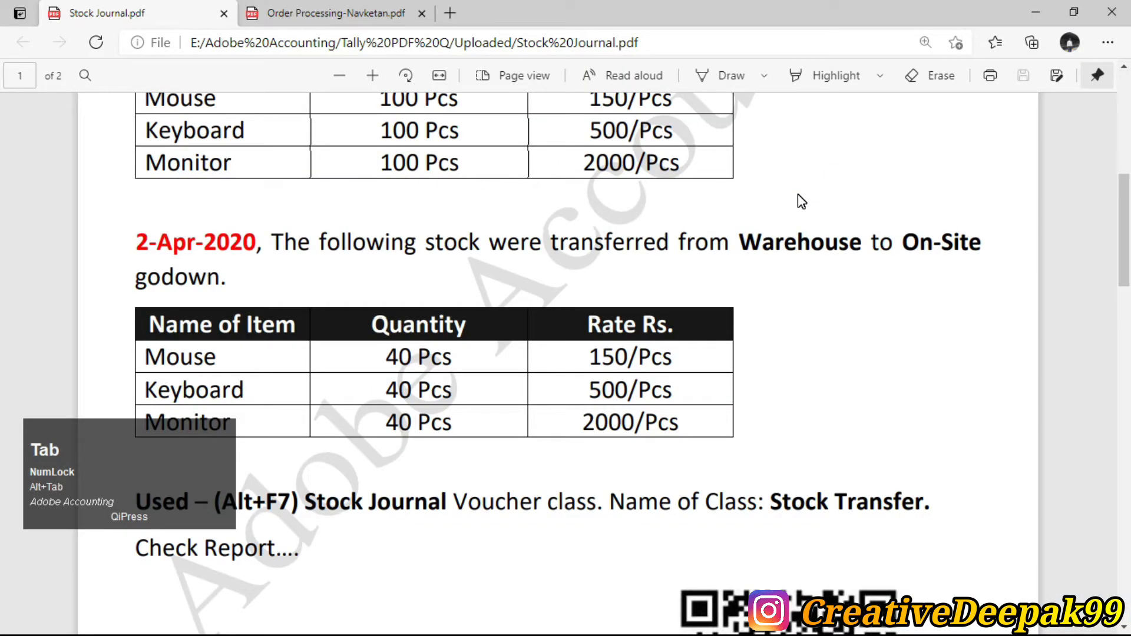
drag(763, 506, 931, 505)
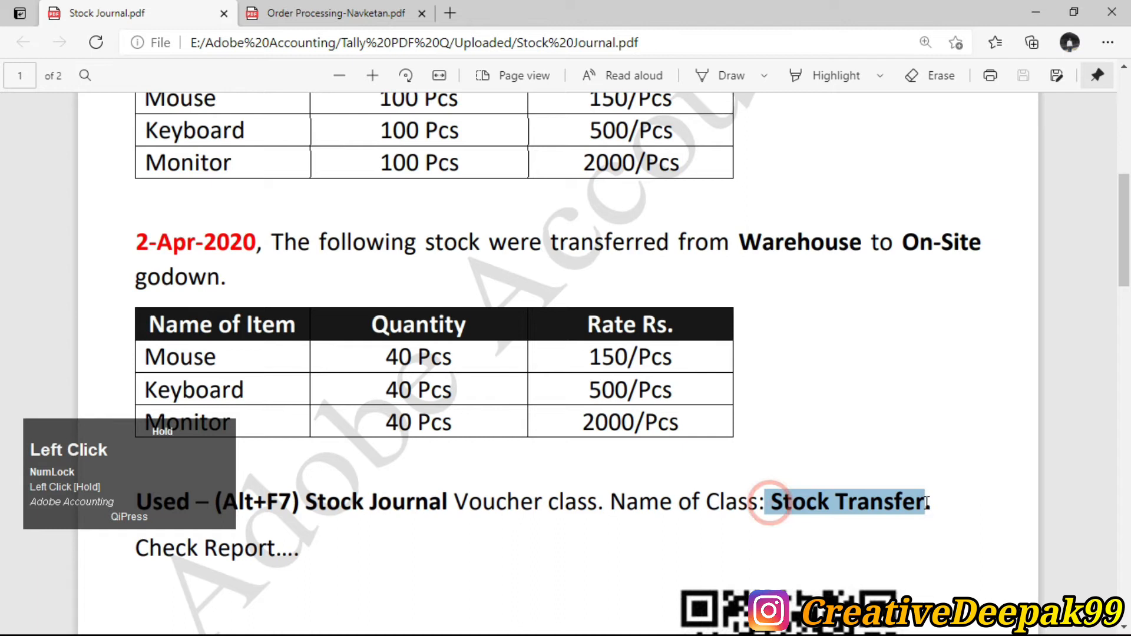
key(alt+Tab)
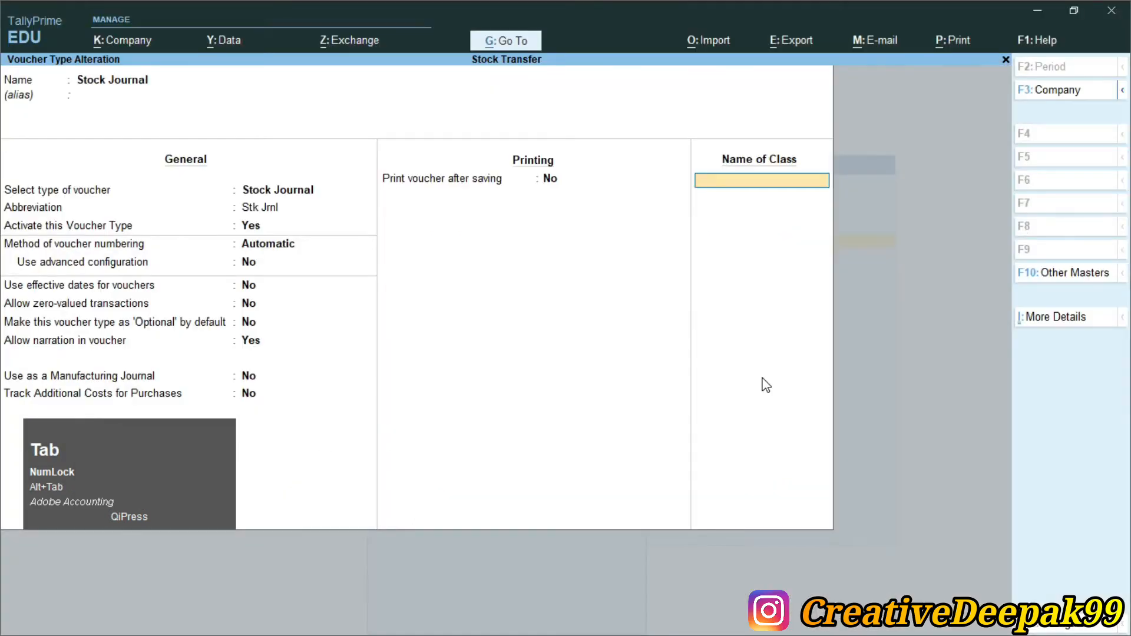
text(Stoc)
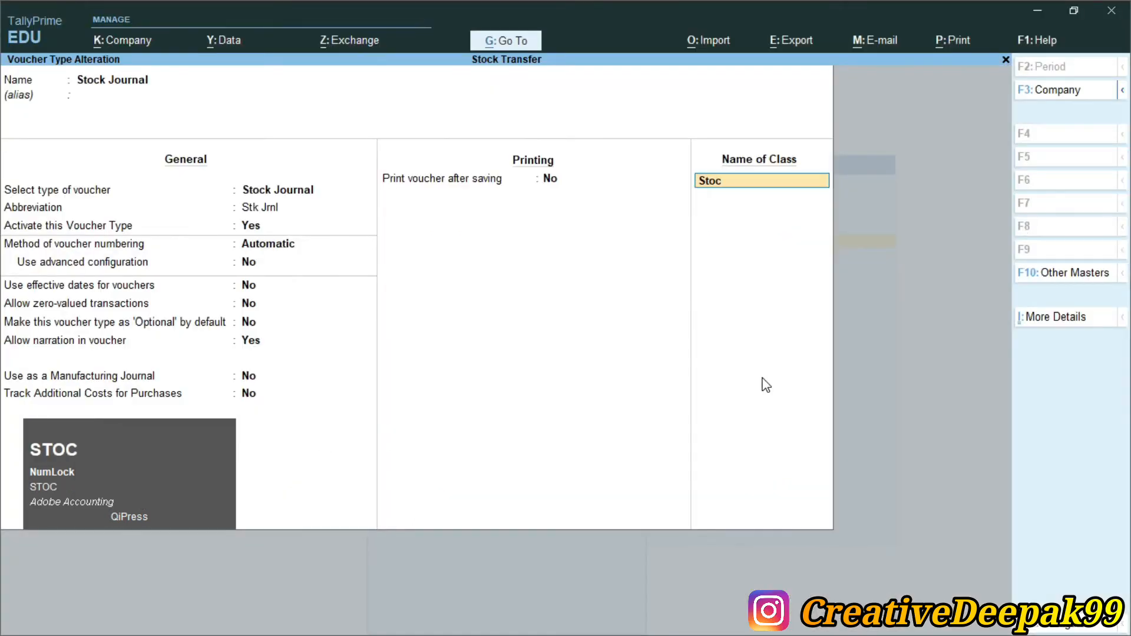
text(k Transfer)
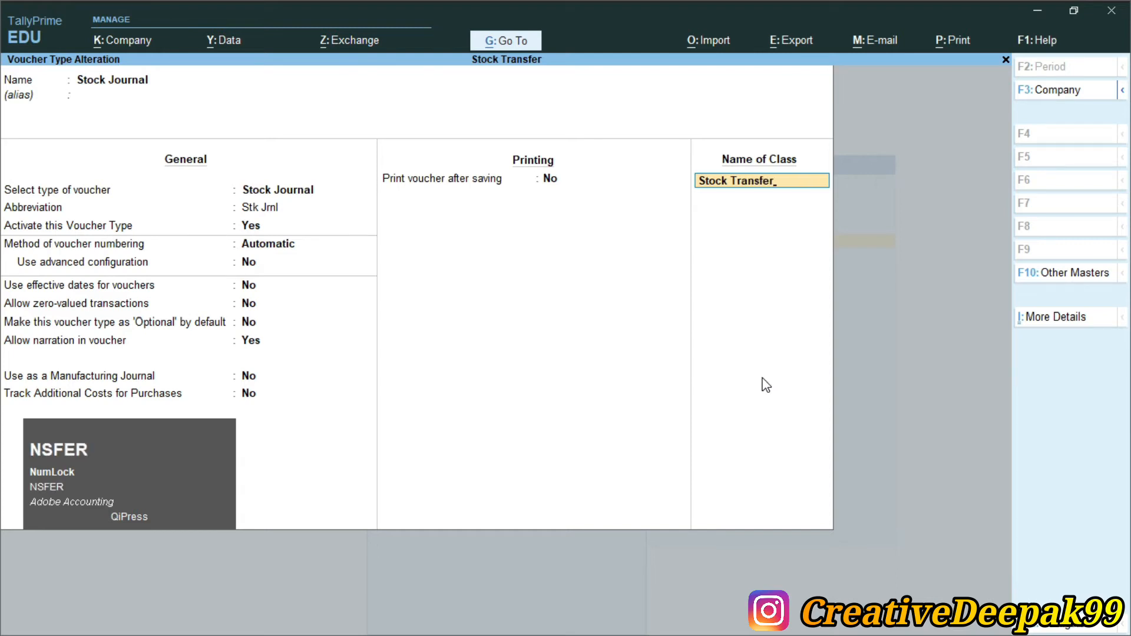
key(ctrl)
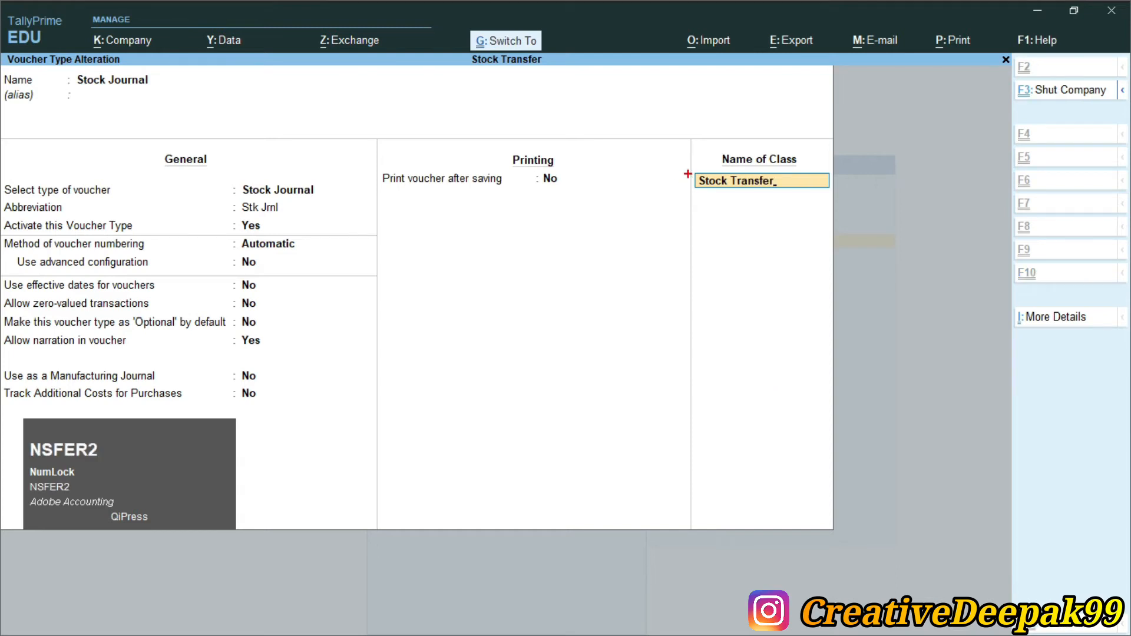
mouse_move(688, 141)
mouse_down()
mouse_move(748, 260)
mouse_move(846, 207)
mouse_up()
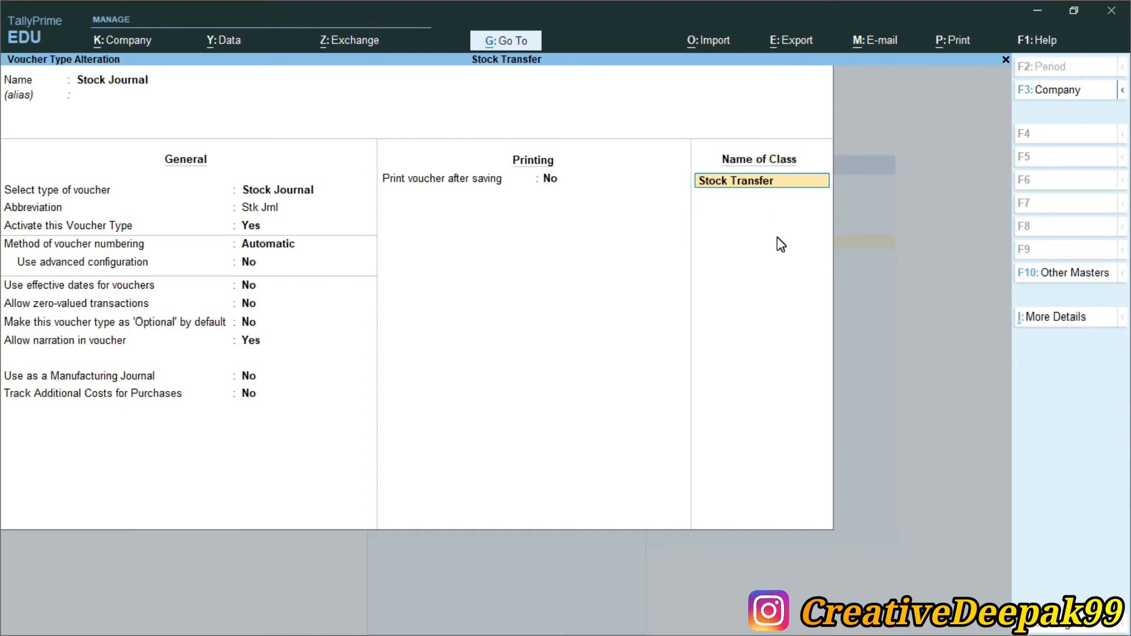
Enable the use of the Stock Transfer class for inter-location transfers
key(Return)
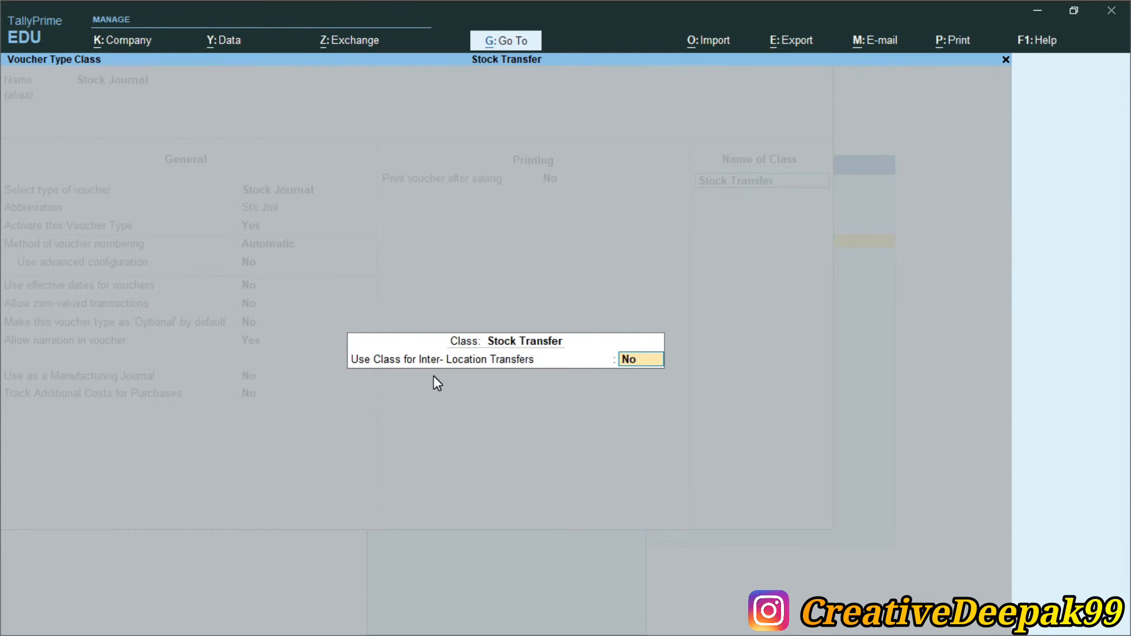
text(y)
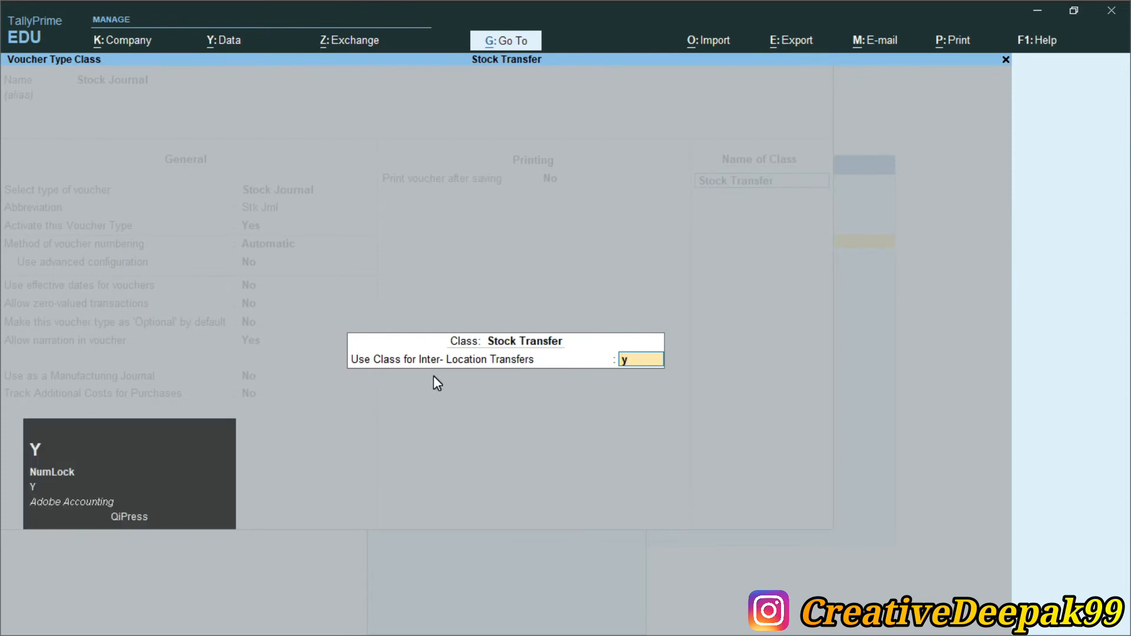
key(Return)
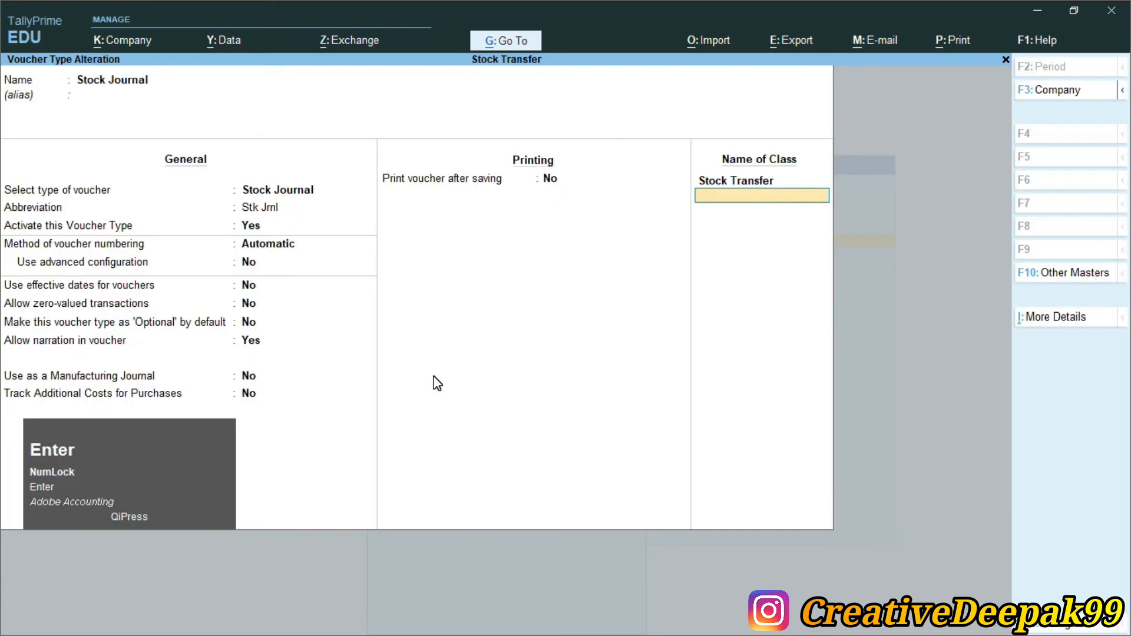
Save the Stock Journal voucher type with its Stock Transfer class, and return to the Gateway of Tally
key(Return)
key(Return)
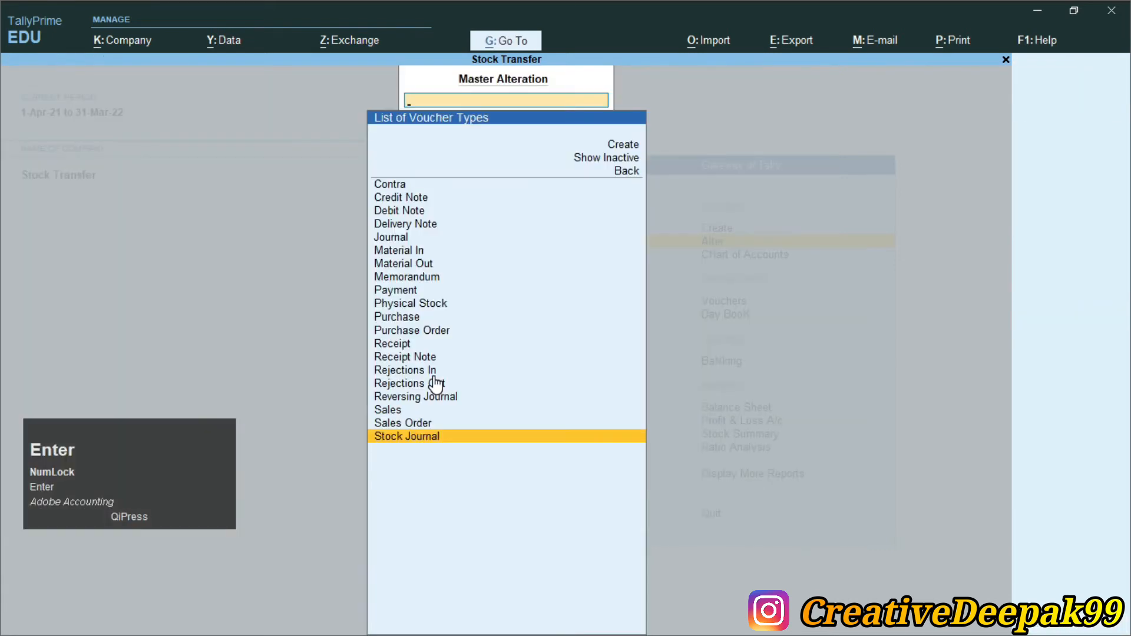
key(Escape)
key(Down)
key(Down)
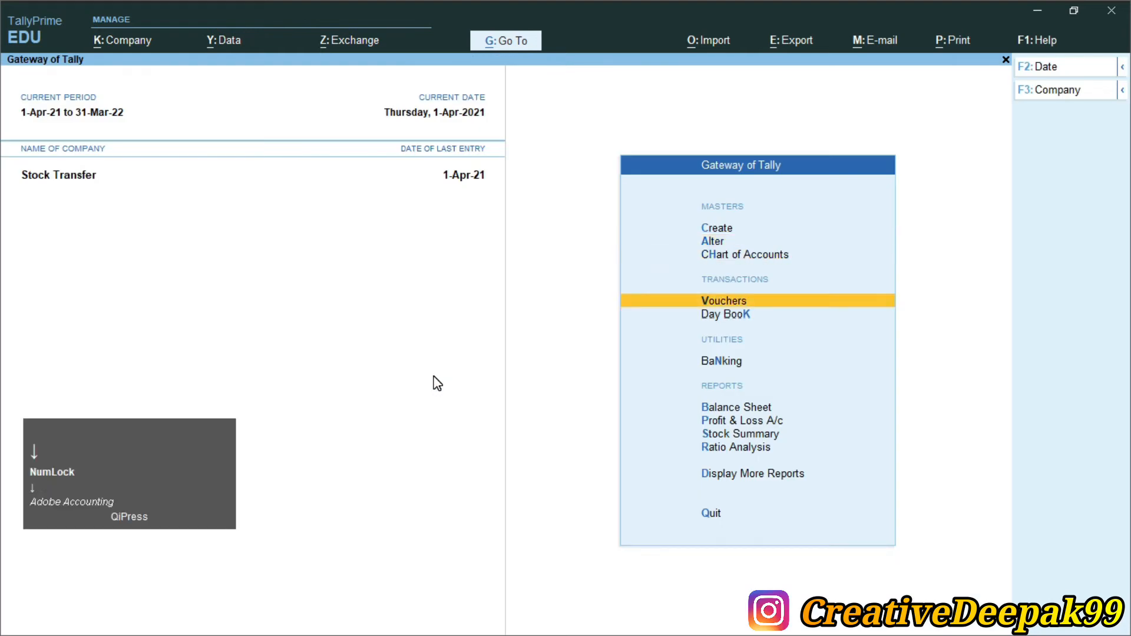
Start a new Stock Journal voucher using the Stock Transfer class
key(Return)
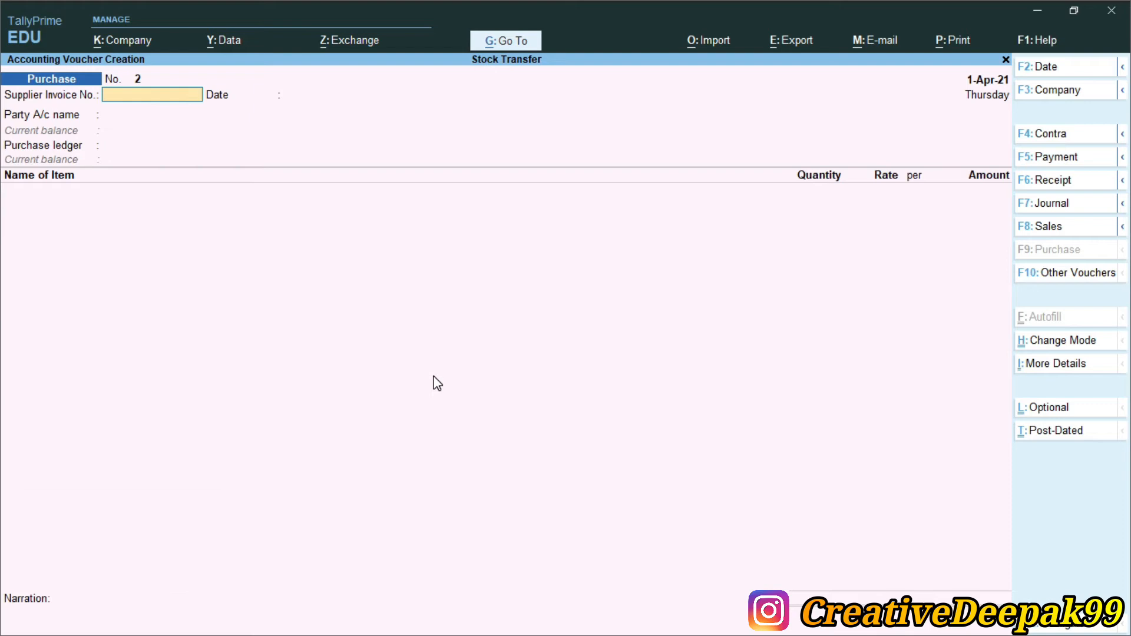
key(alt+F7)
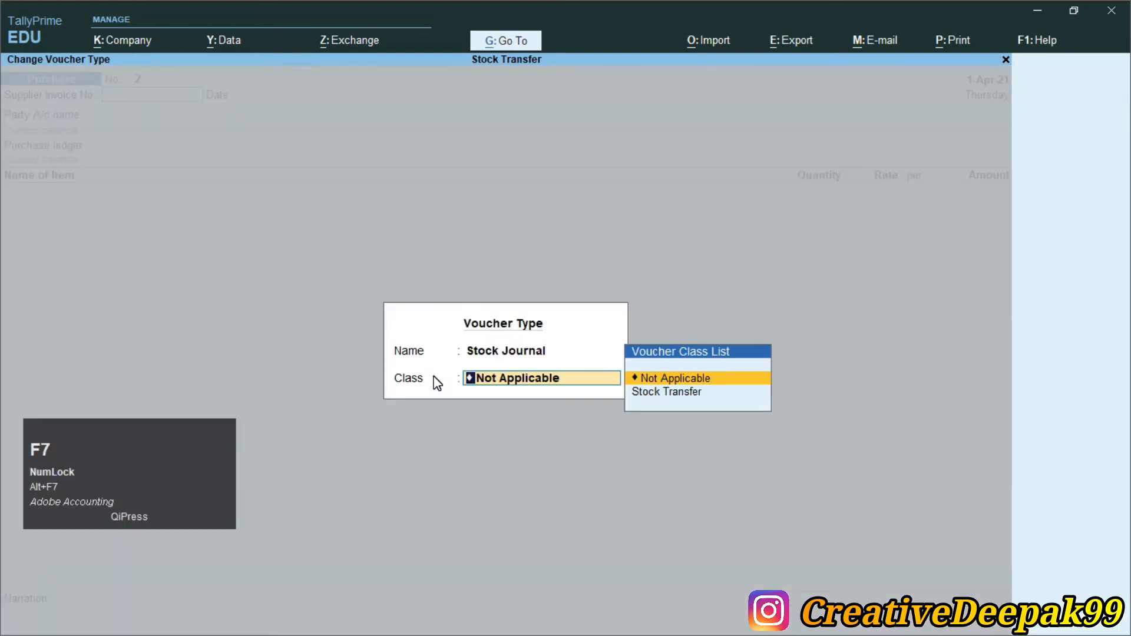
key(Down)
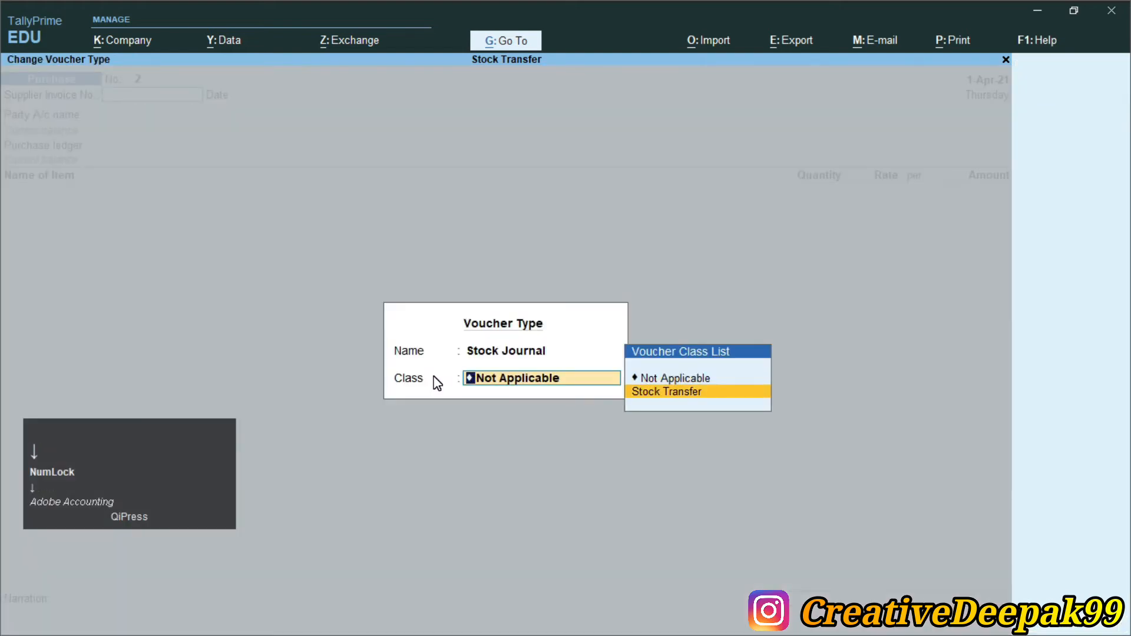
click(646, 393)
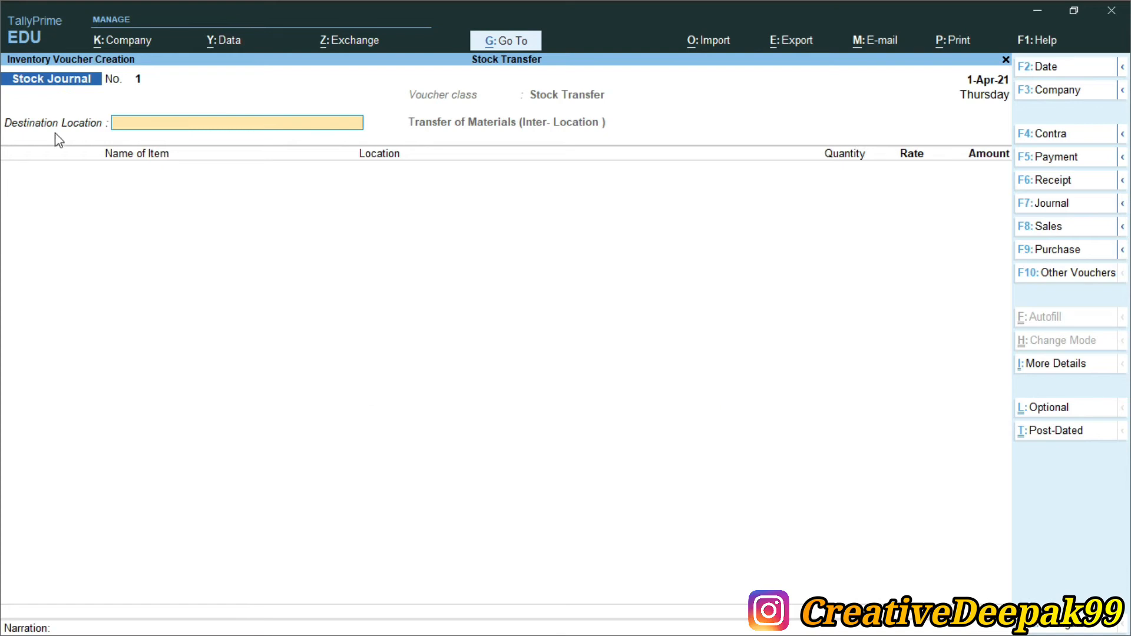
click(551, 104)
Set the voucher's destination location to On-Site
key(space)
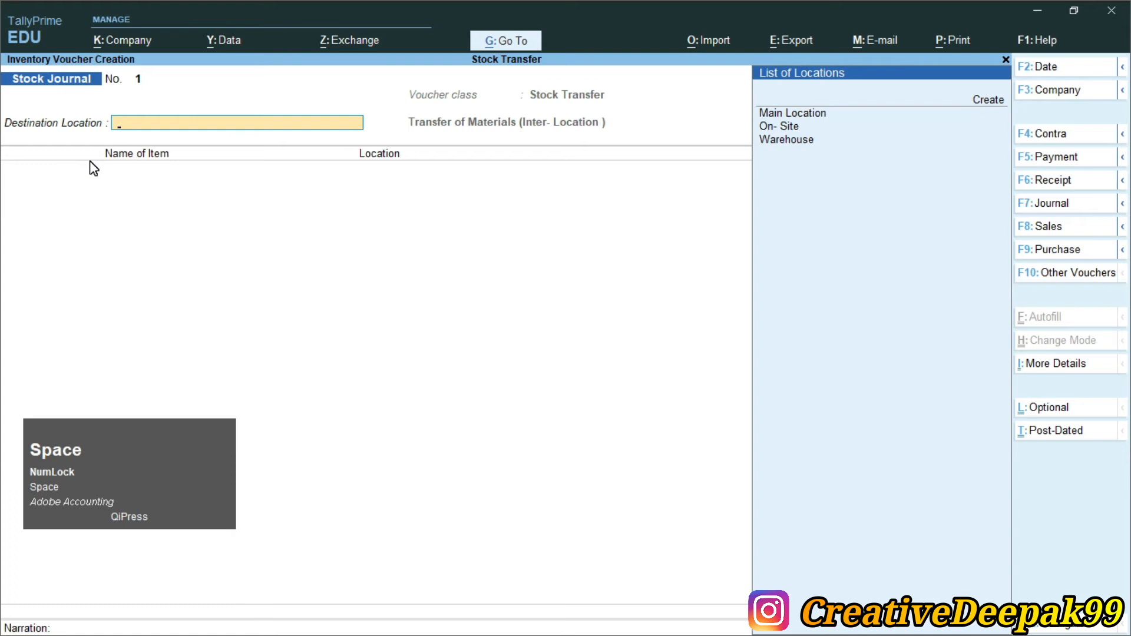
key(Down)
key(Down)
key(Down)
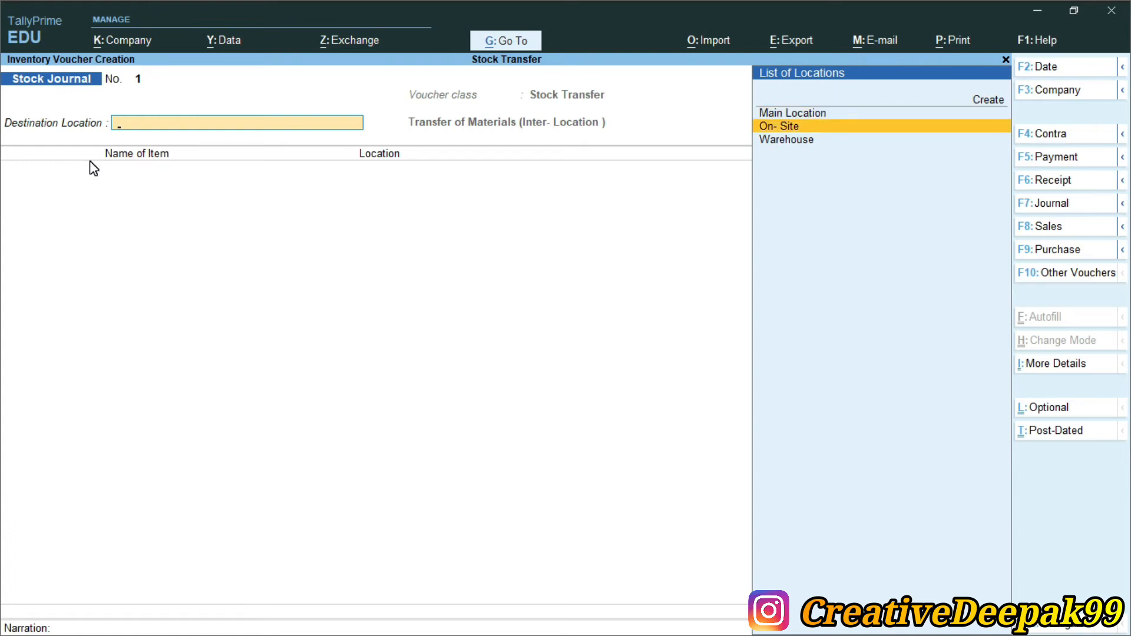
key(Return)
Add Mouse as the first item to transfer, and check the transfer table in the exercise PDF
key(space)
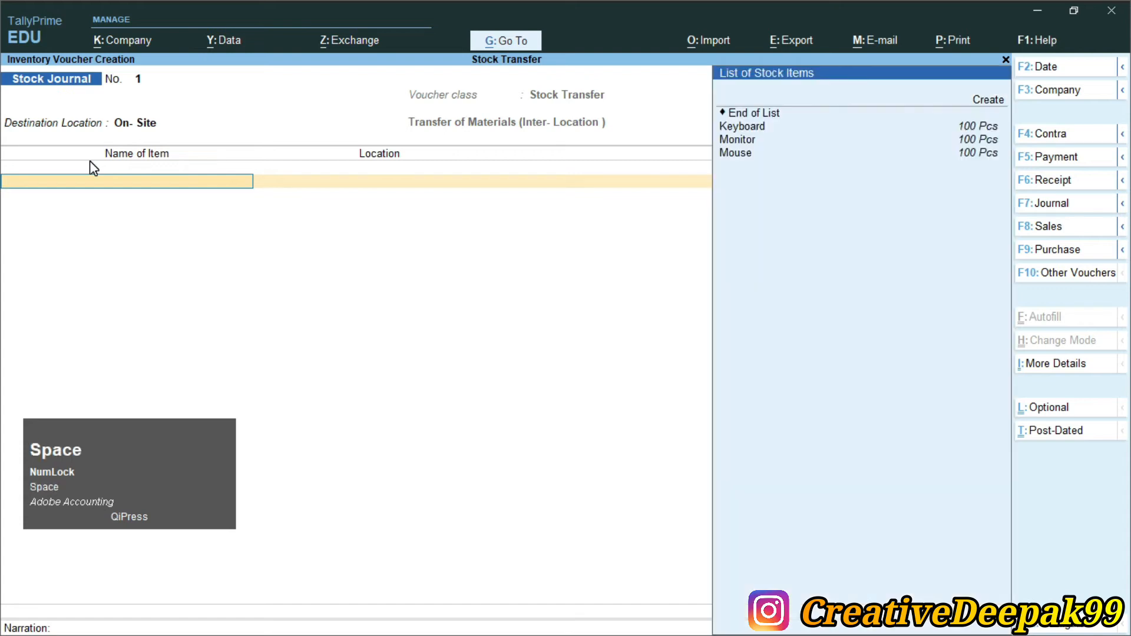
key(Down)
key(Down)
key(Down)
key(Down)
key(Down)
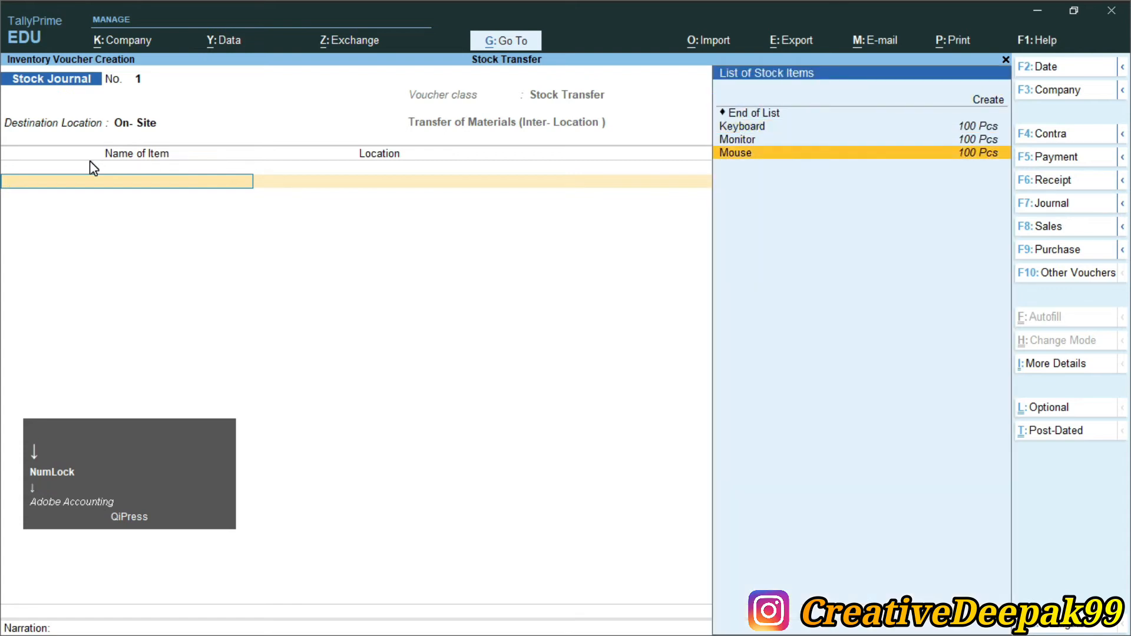
key(Return)
key(alt+Tab)
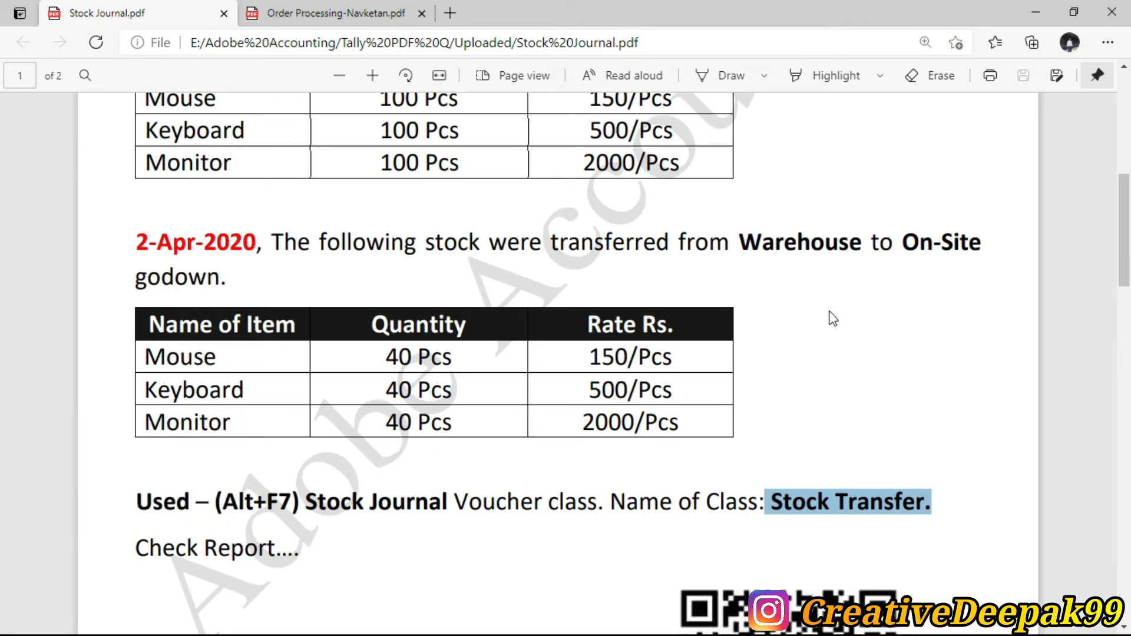
key(alt+Tab)
key(alt+Tab)
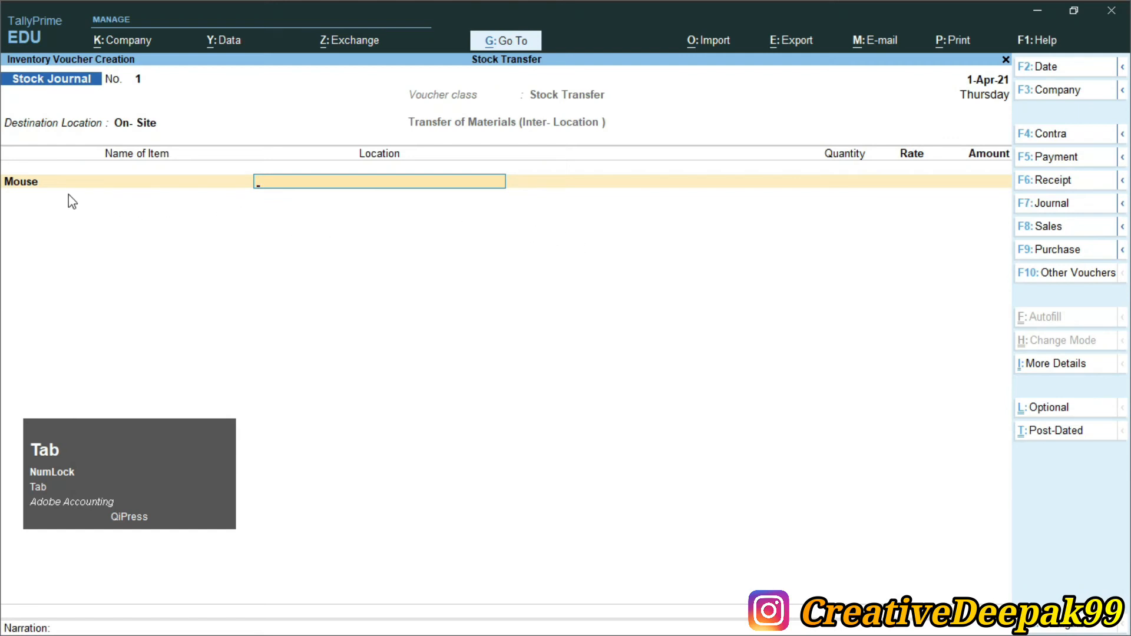
Set the source location of the Mouse line to Warehouse
key(space)
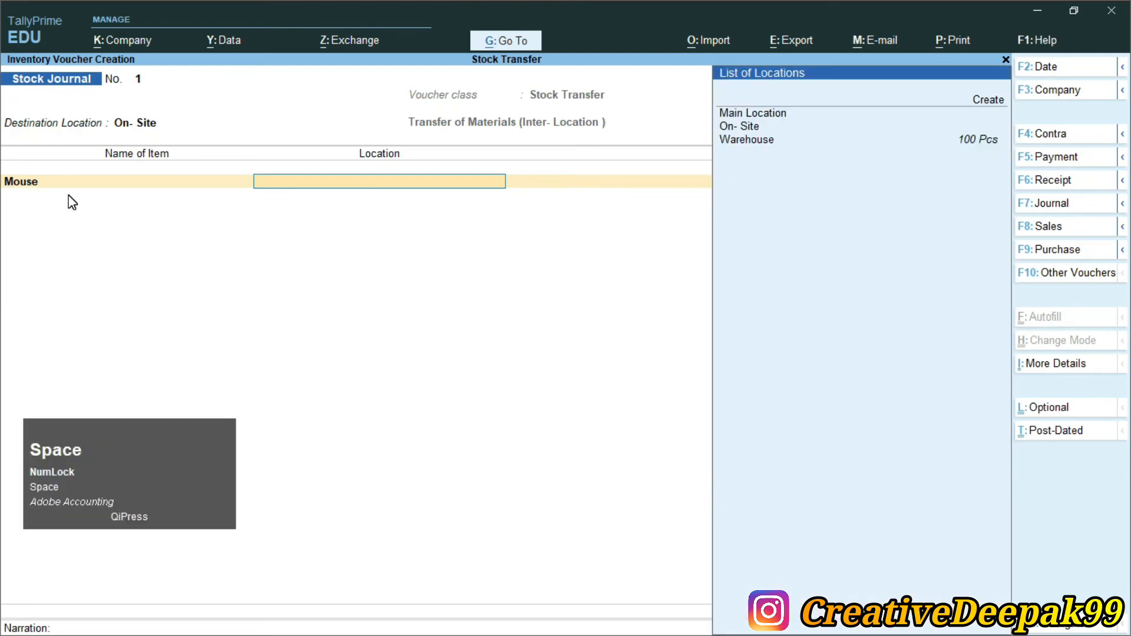
key(Down)
key(Down)
key(Down)
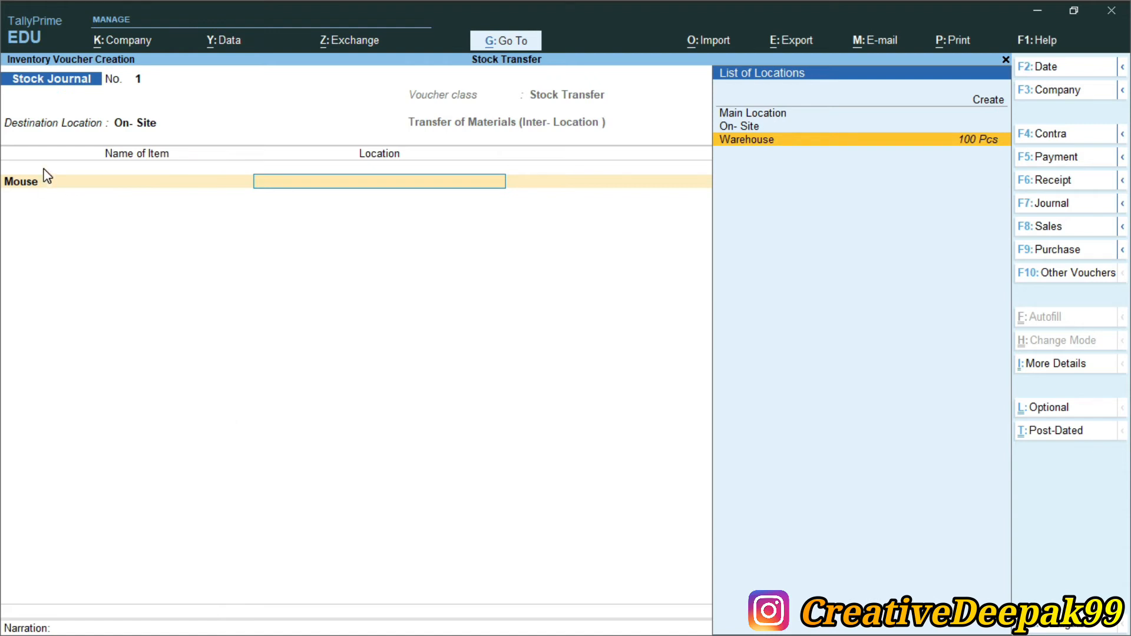
key(Return)
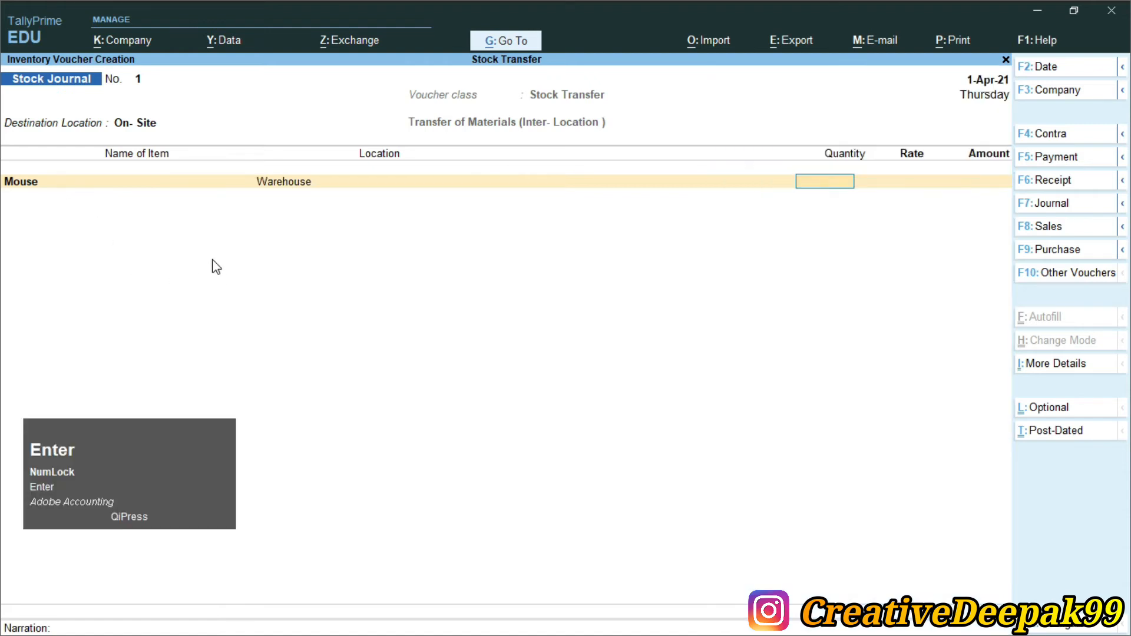
key(ctrl+2)
click(25, 109)
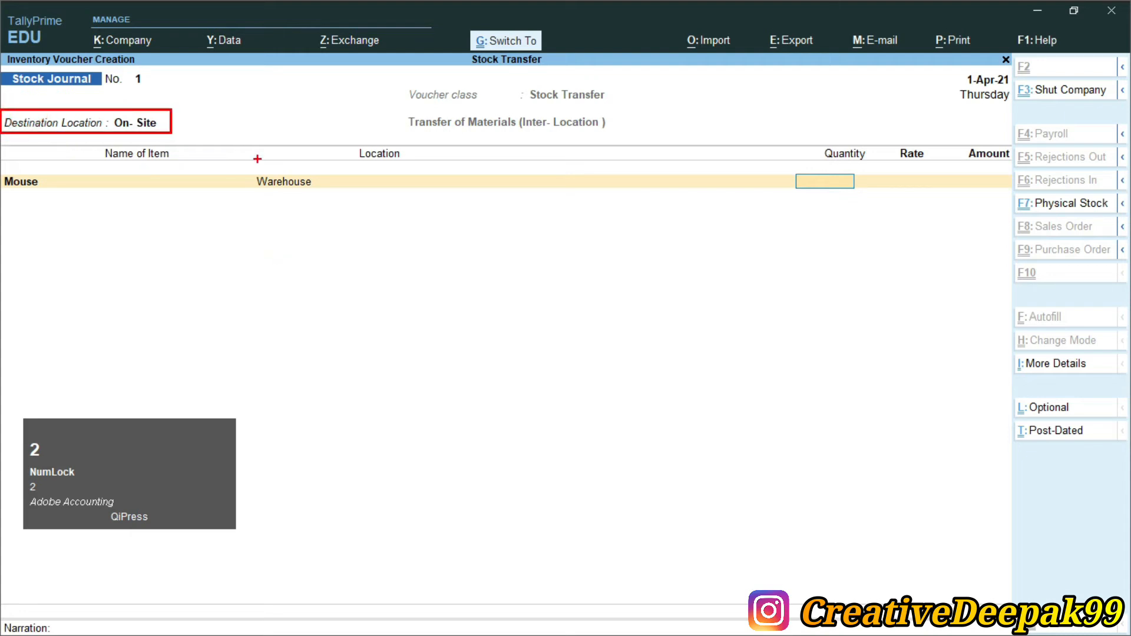
mouse_move(242, 167)
mouse_down()
mouse_move(306, 210)
mouse_move(411, 215)
mouse_up()
drag(334, 134, 413, 171)
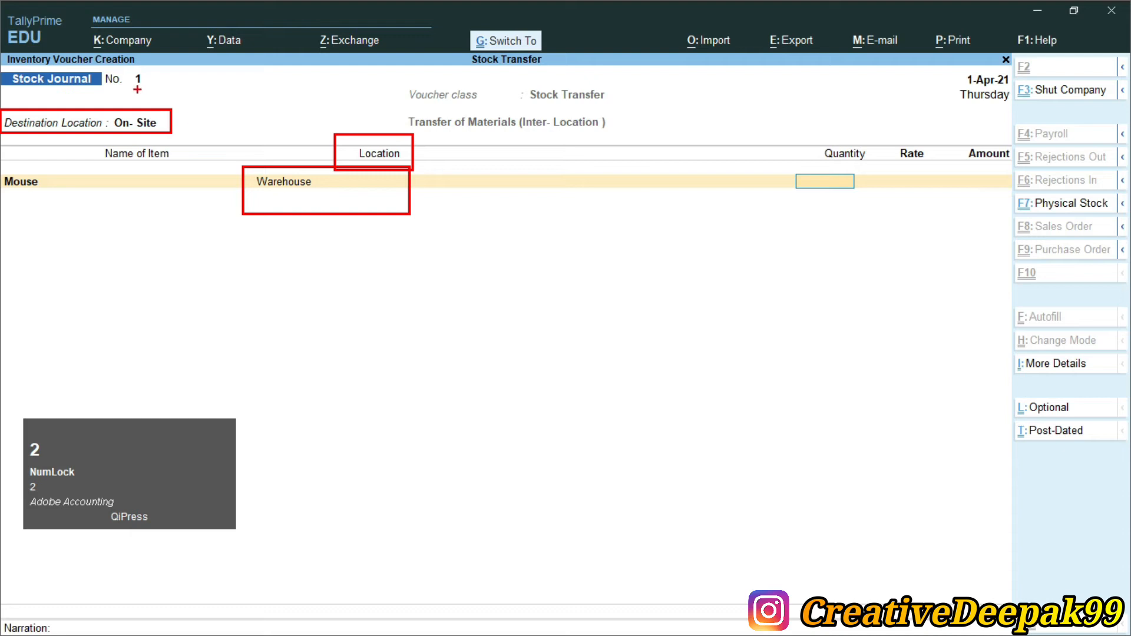
drag(167, 126, 202, 112)
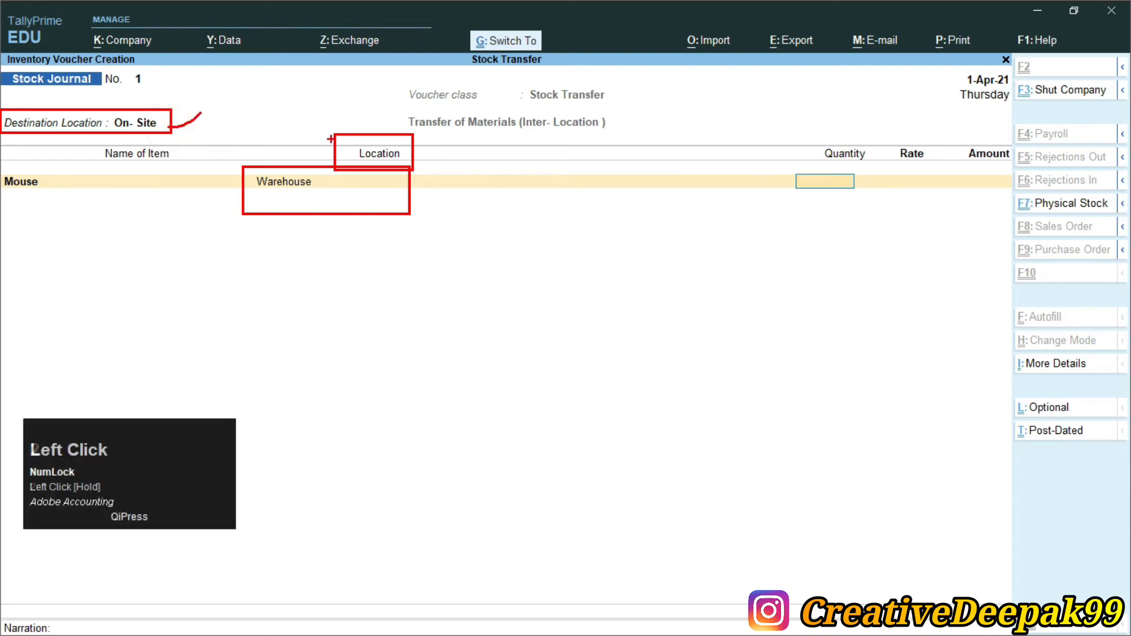
key(Escape)
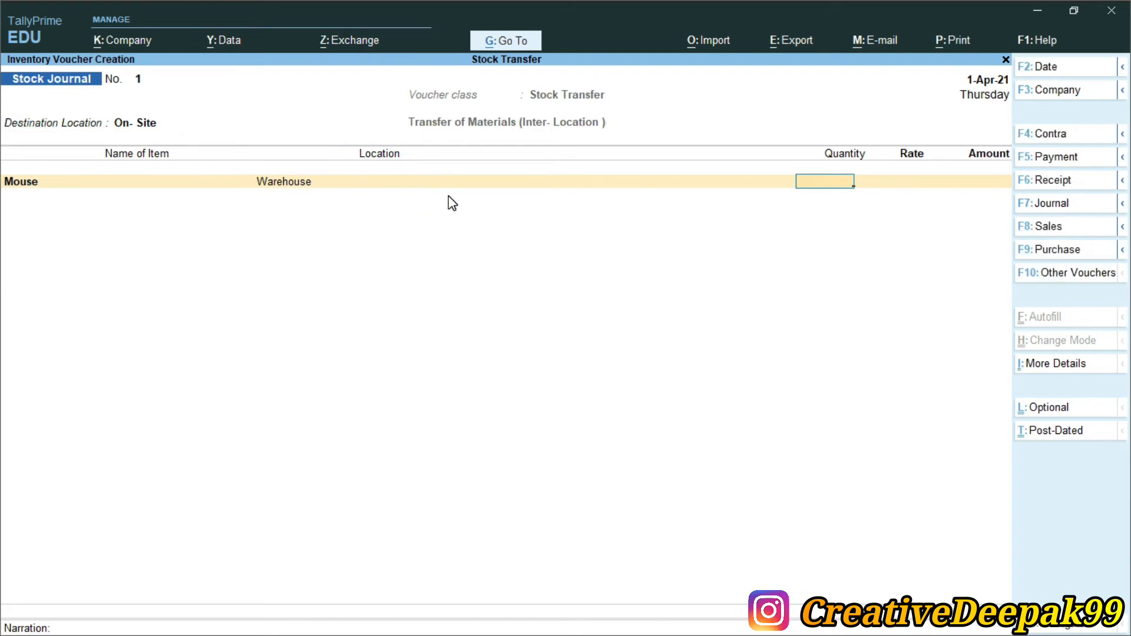
Enter a transfer quantity of 40 Pcs for Mouse, accepting the rate and amount filled in
text(40)
key(Return)
key(Return)
key(Return)
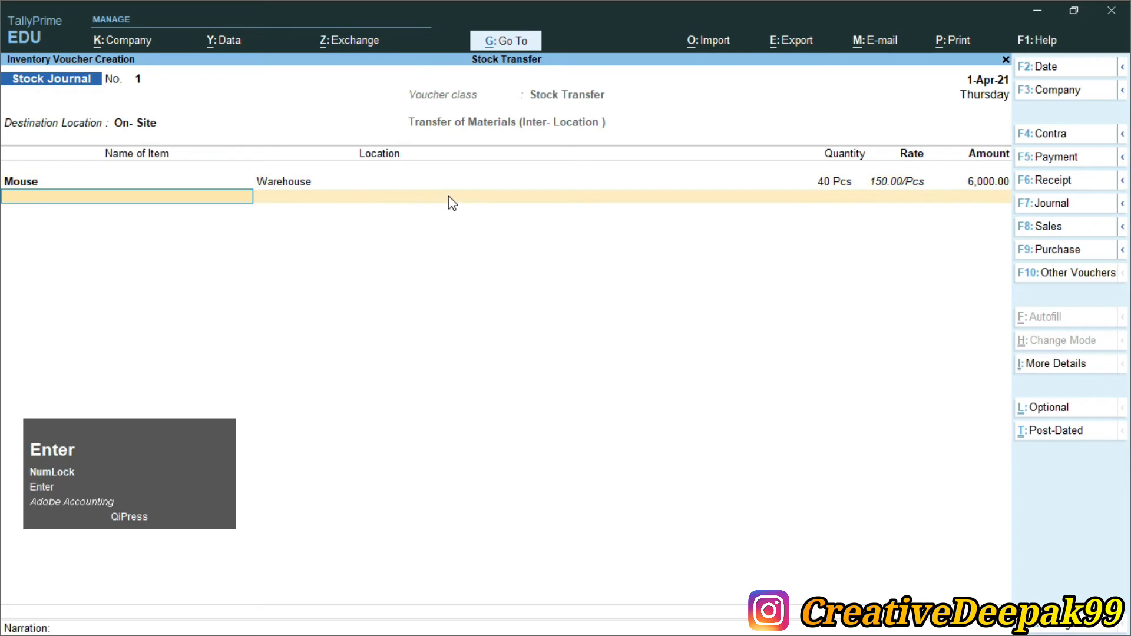
Add Keyboard from Warehouse with a quantity of 40 Pcs, accepting the rate and amount filled in
text(K)
key(Return)
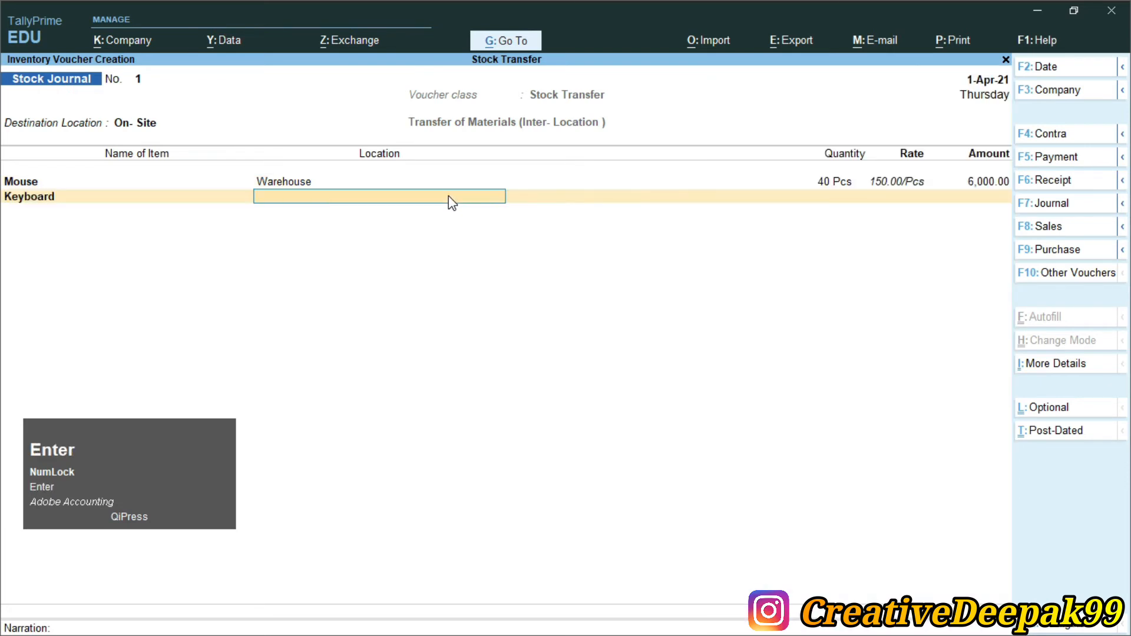
text(W)
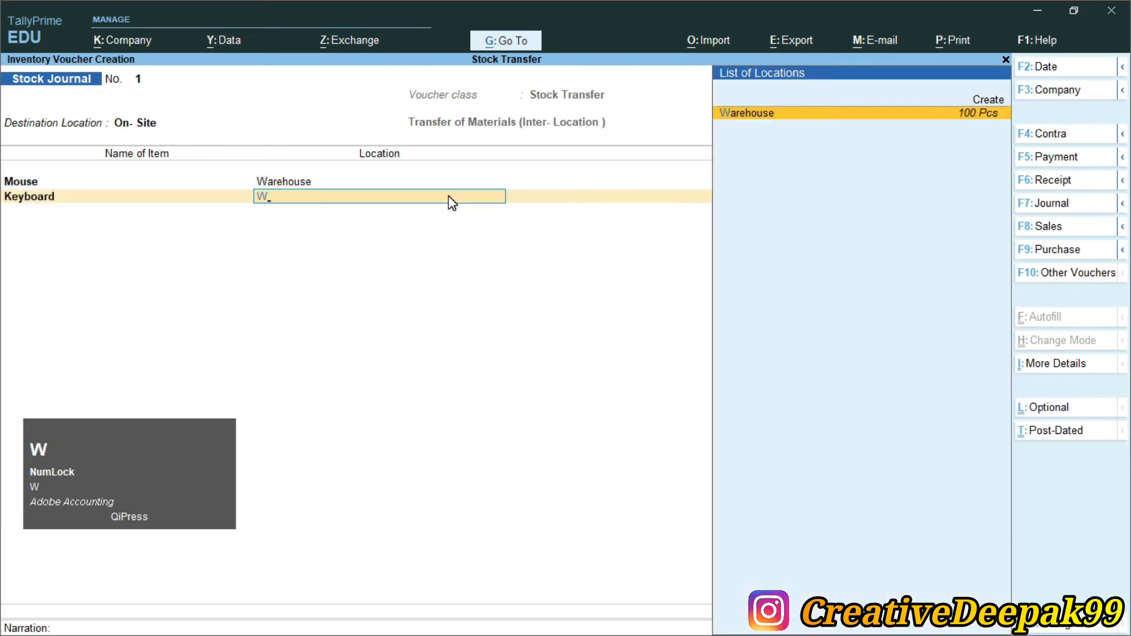
key(Return)
text(40)
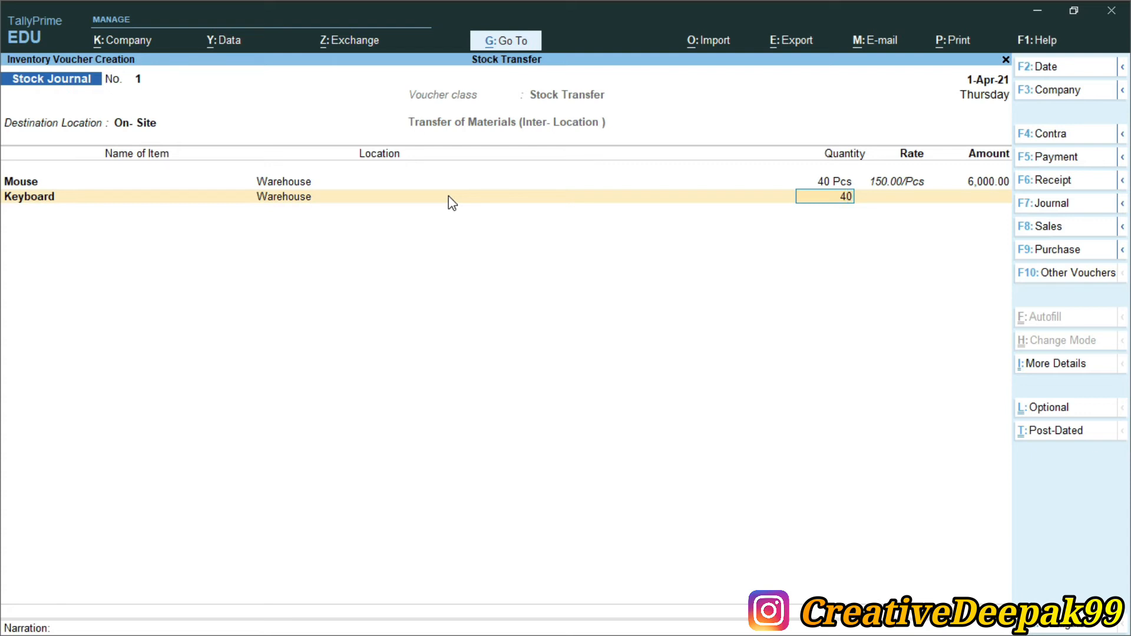
key(Return)
key(Return)
key(Return)
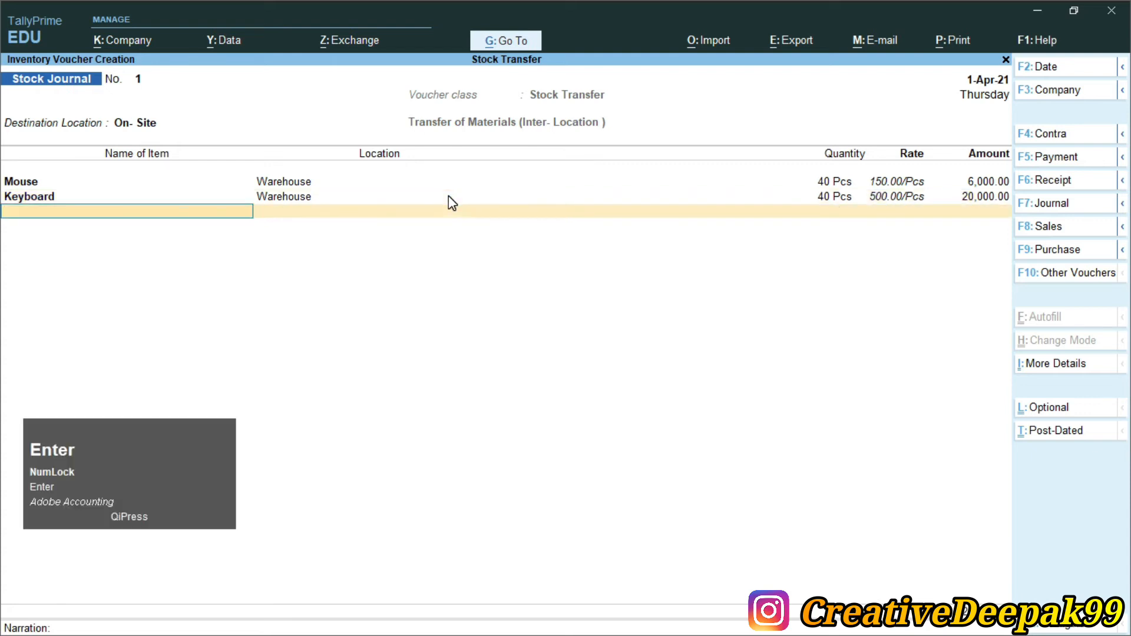
Add Monitor from Warehouse with a quantity of 40 Pcs, accepting the rate and amount filled in
text(M)
key(Down)
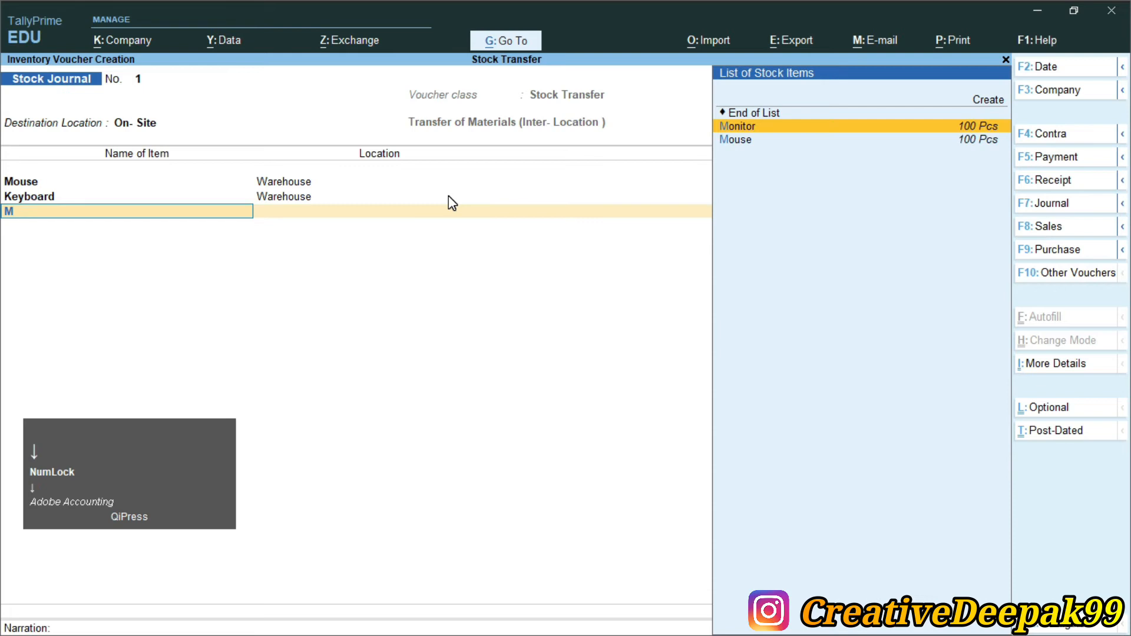
key(Return)
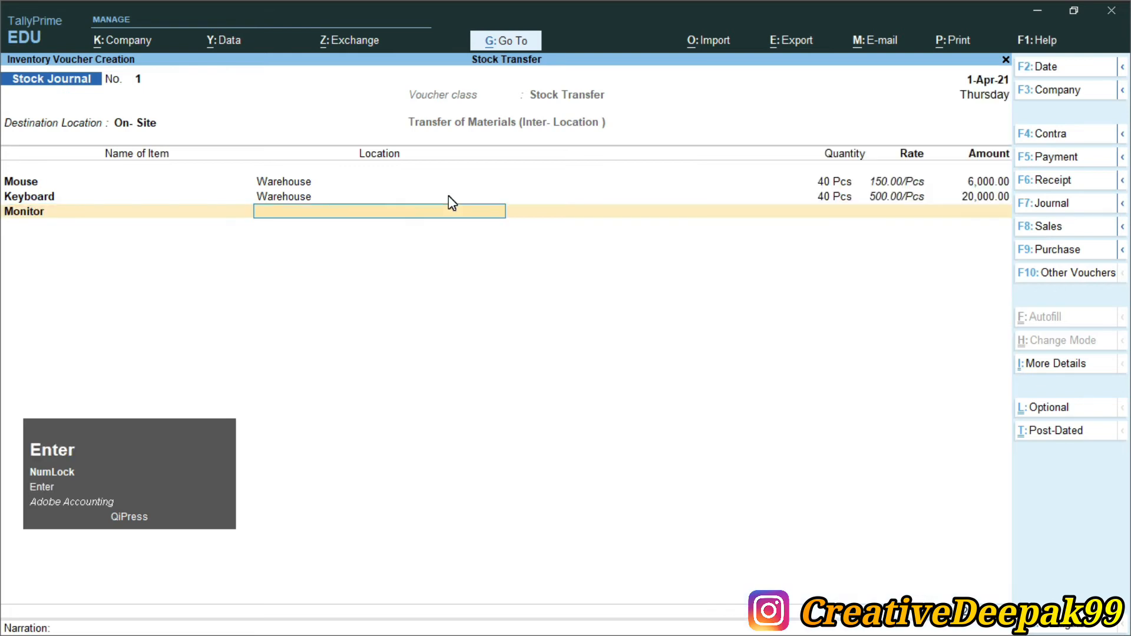
text(W)
key(Return)
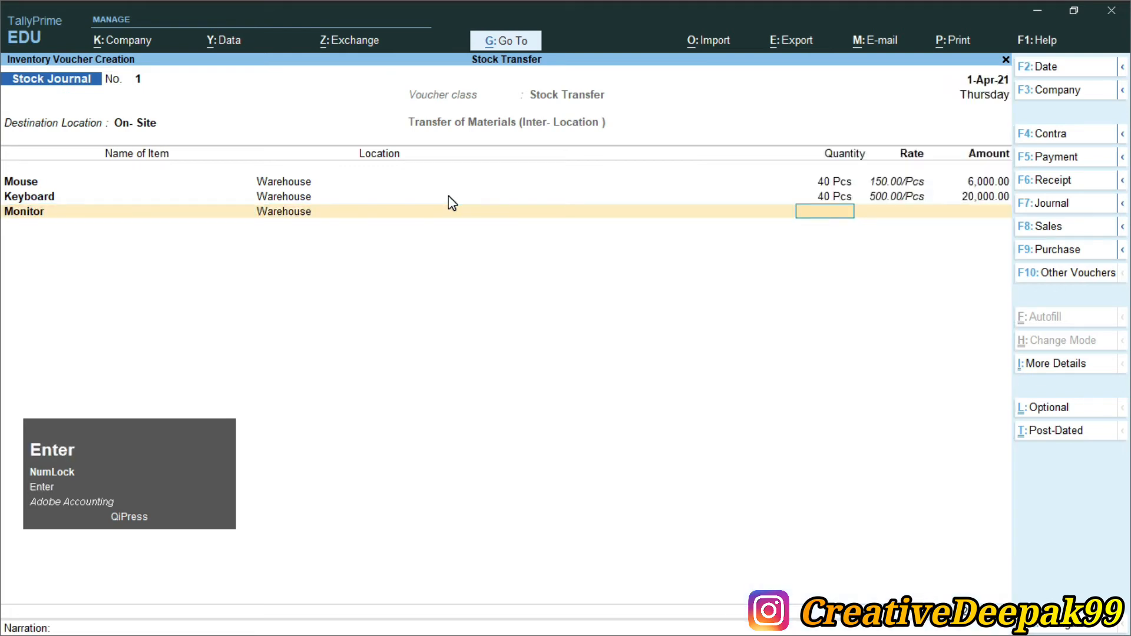
text(40)
key(Return)
key(Return)
key(Return)
Save the On-Site transfer voucher without a narration, and leave voucher entry
key(Return)
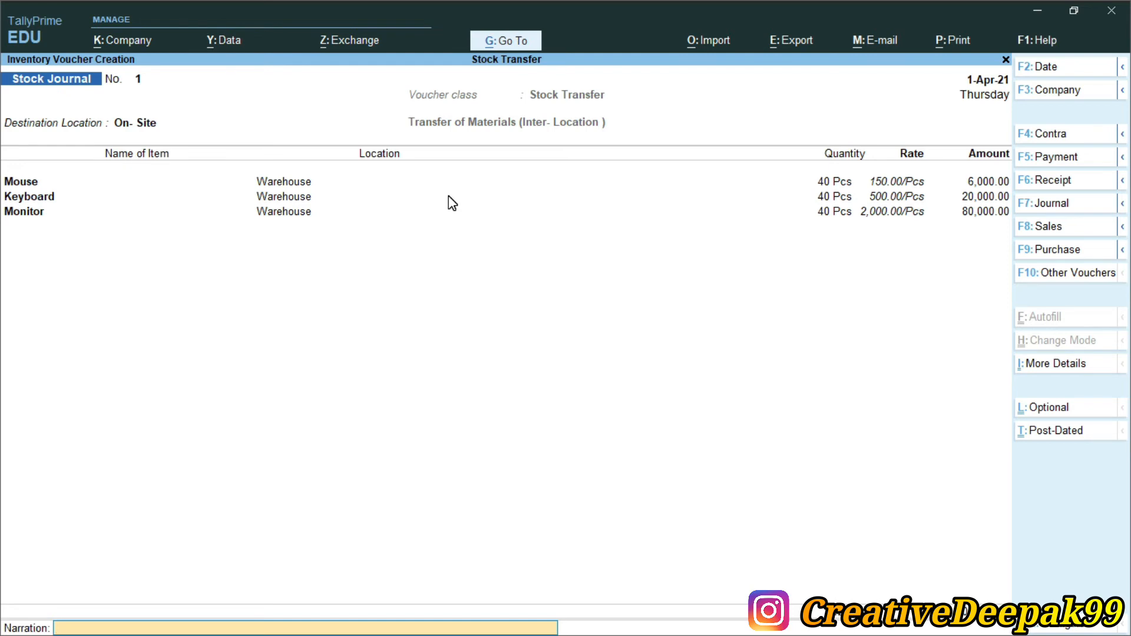
key(Return)
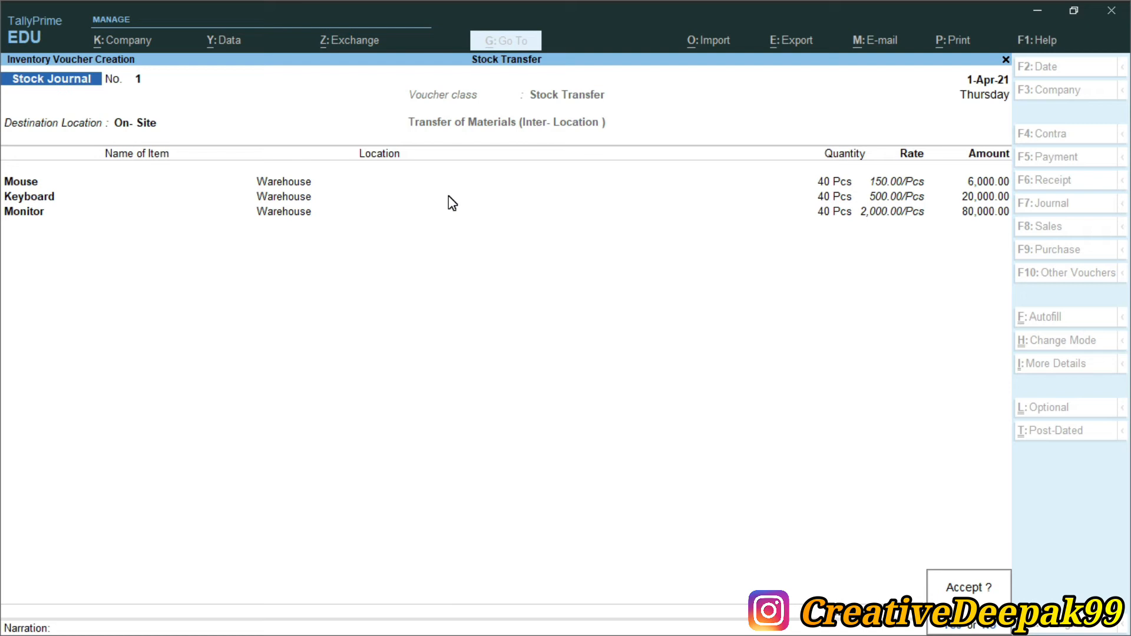
key(Return)
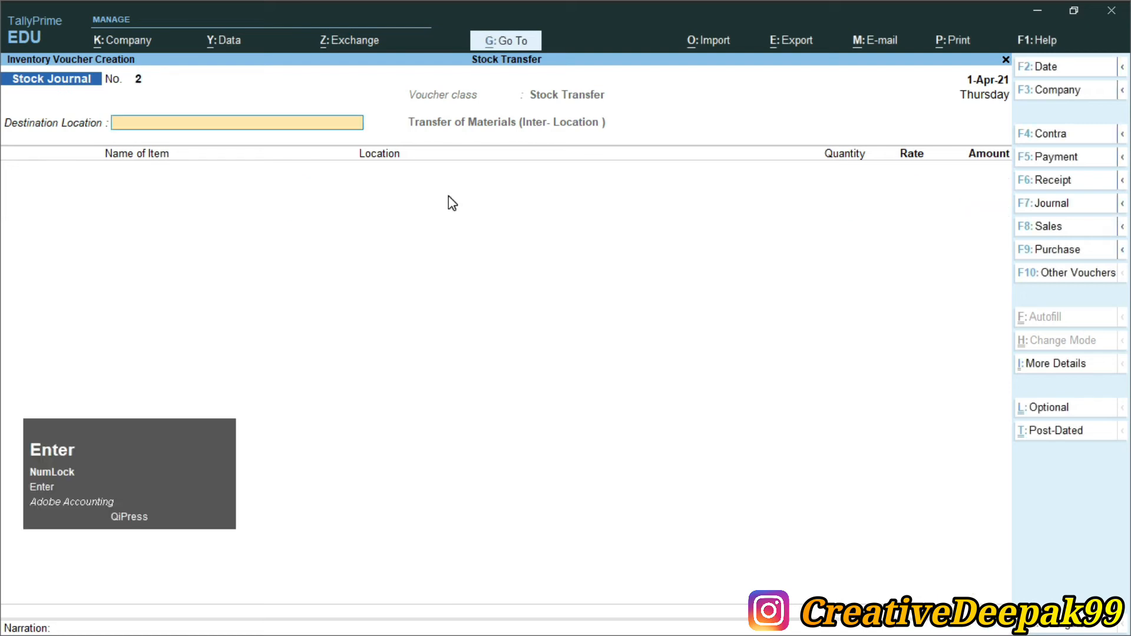
key(Escape)
key(Return)
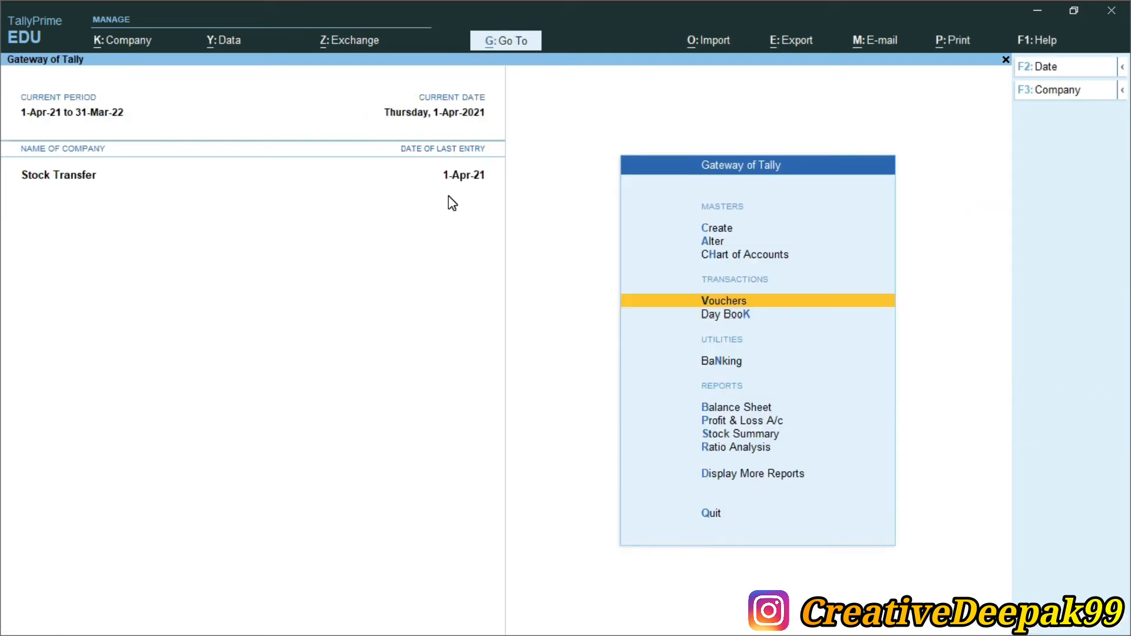
Open a new Stock Journal voucher with its class set to Not Applicable
key(Return)
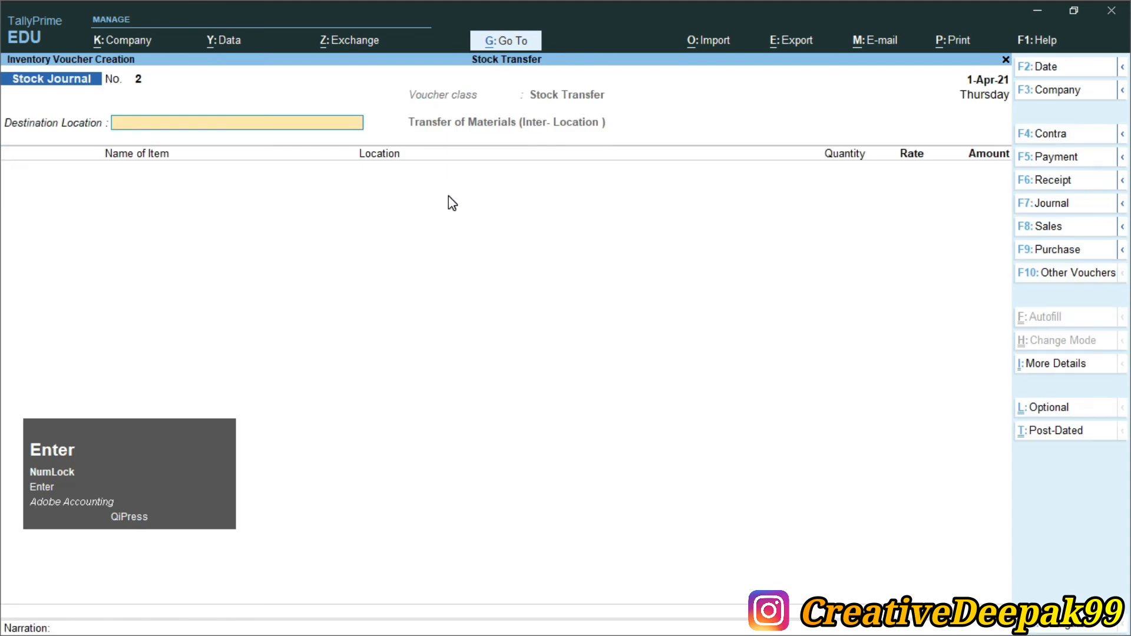
key(alt+F7)
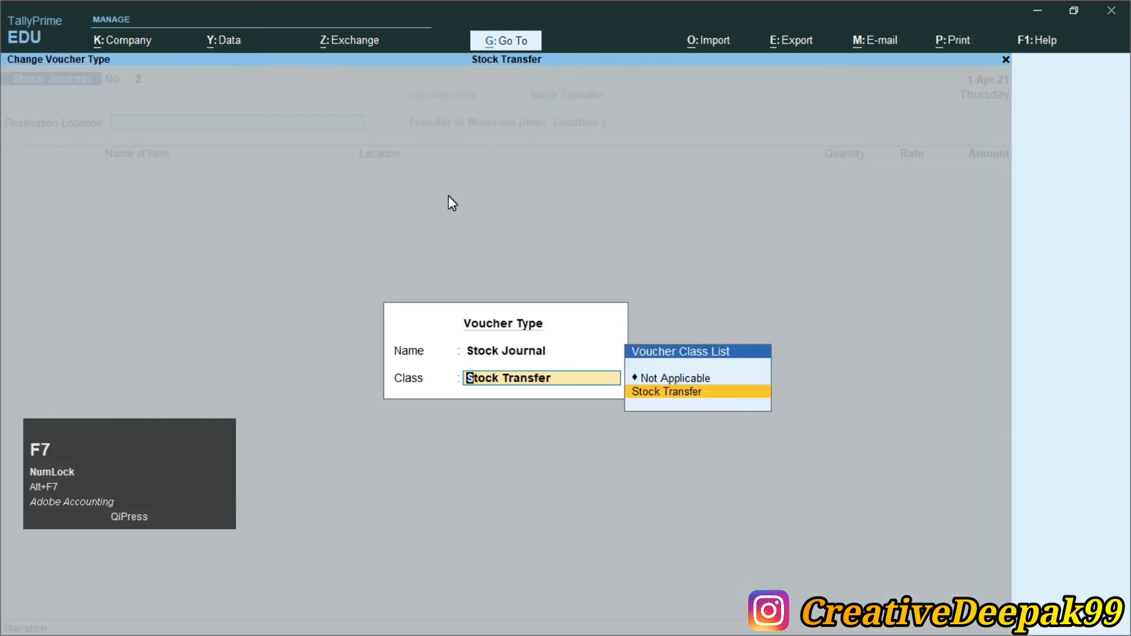
click(661, 378)
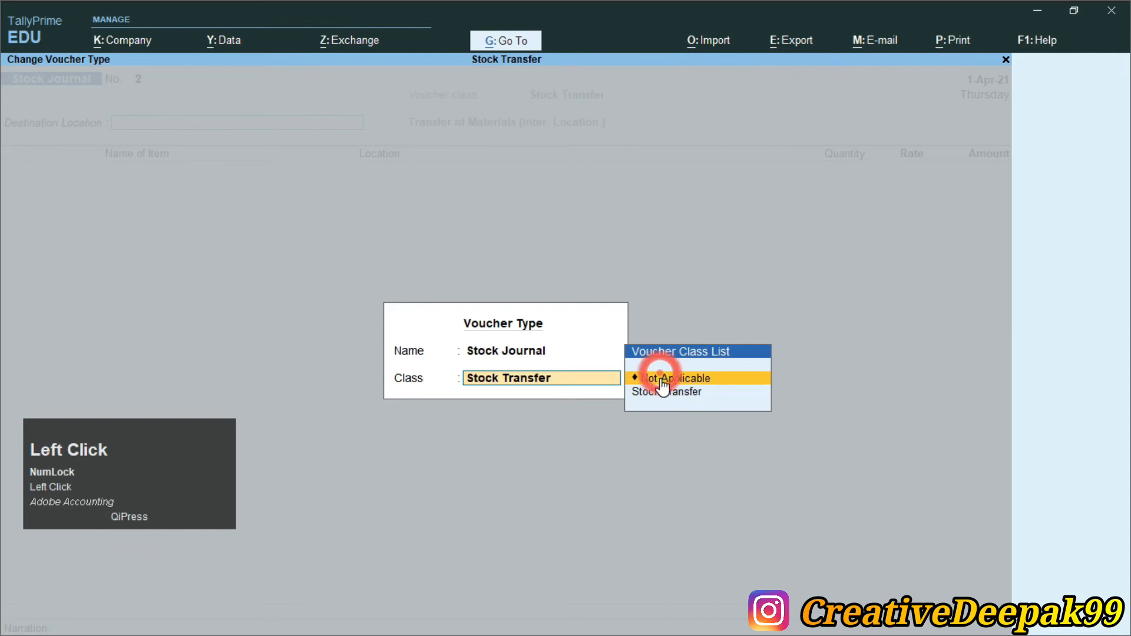
key(Return)
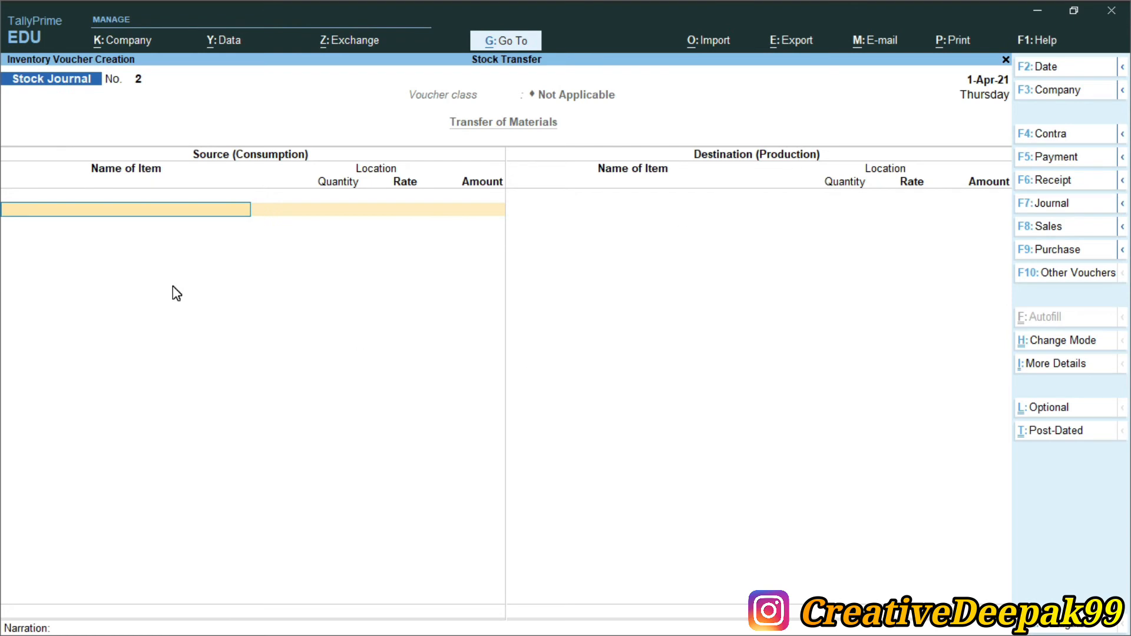
Enter Keyboard from Warehouse as the source with a quantity of 10 Pcs, accept the rate and amount, and end the source list
key(space)
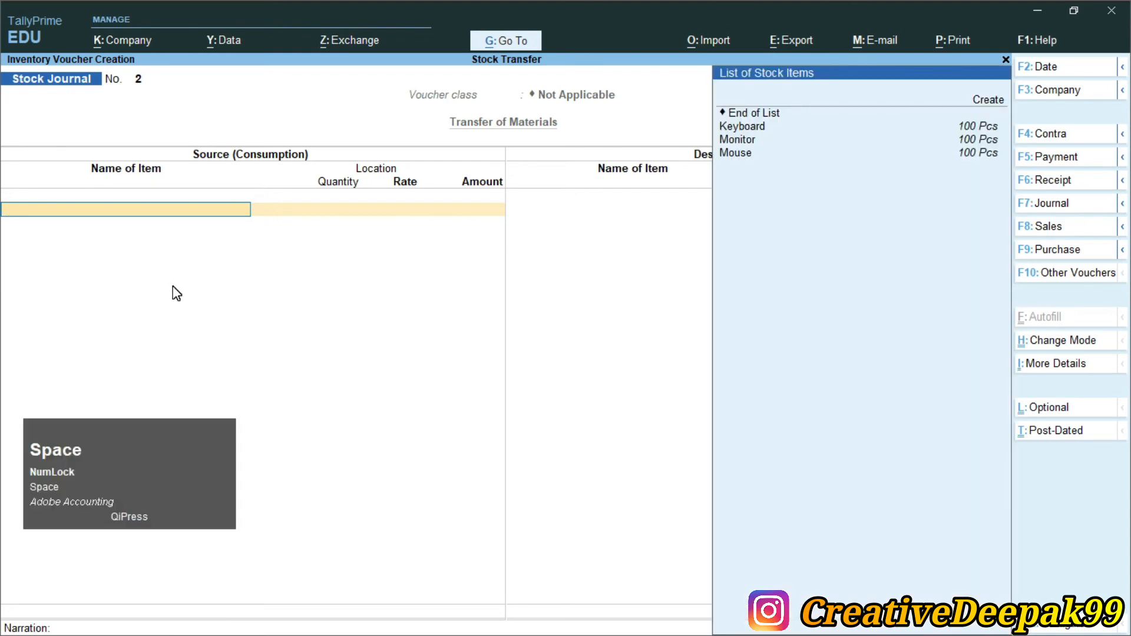
key(Down)
key(Down)
key(Return)
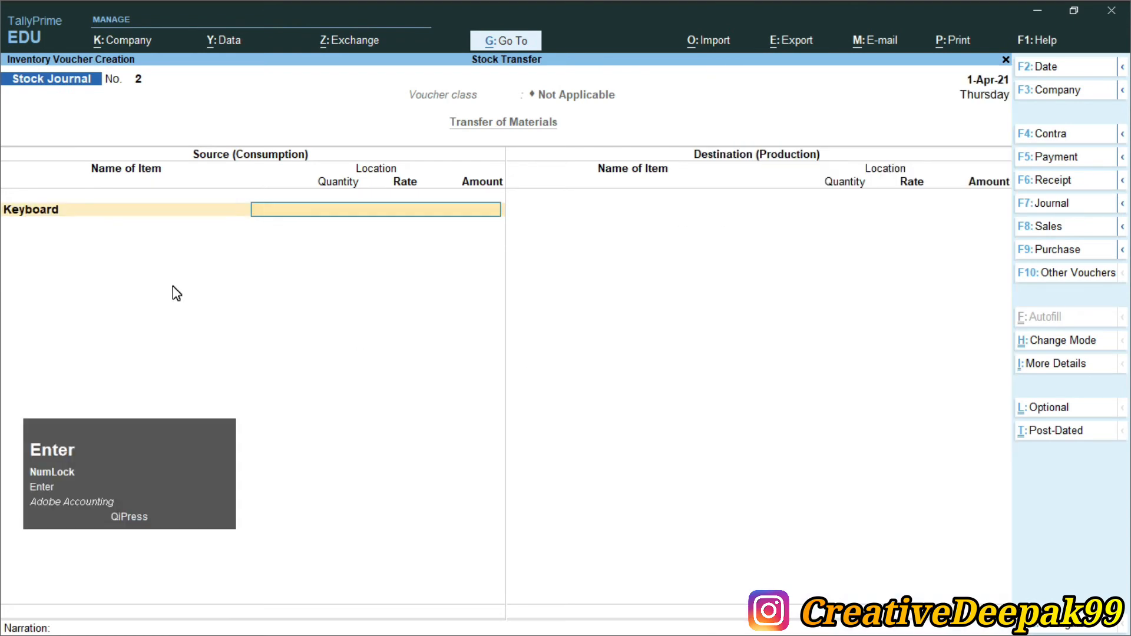
key(space)
key(Down)
key(Down)
key(Down)
key(Down)
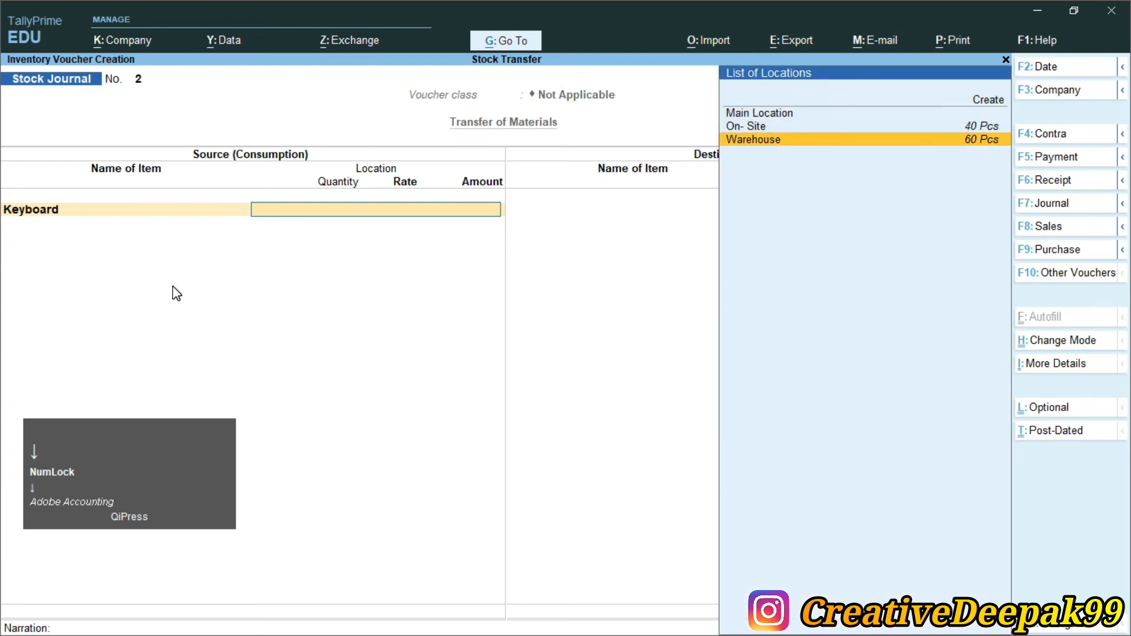
key(Return)
text(10)
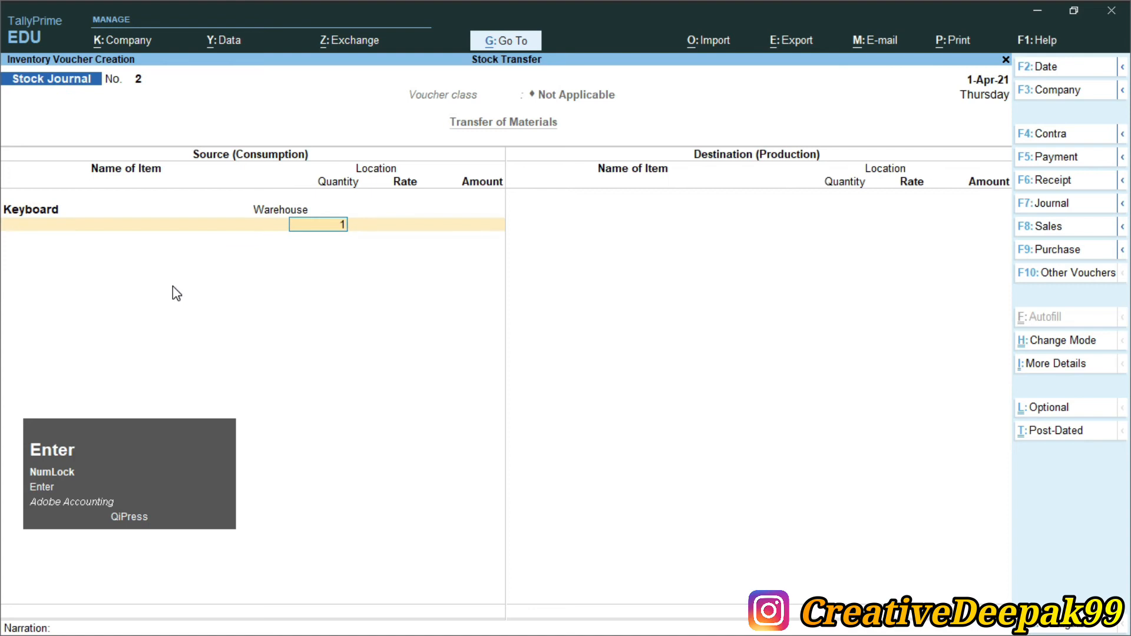
key(Return)
key(Return)
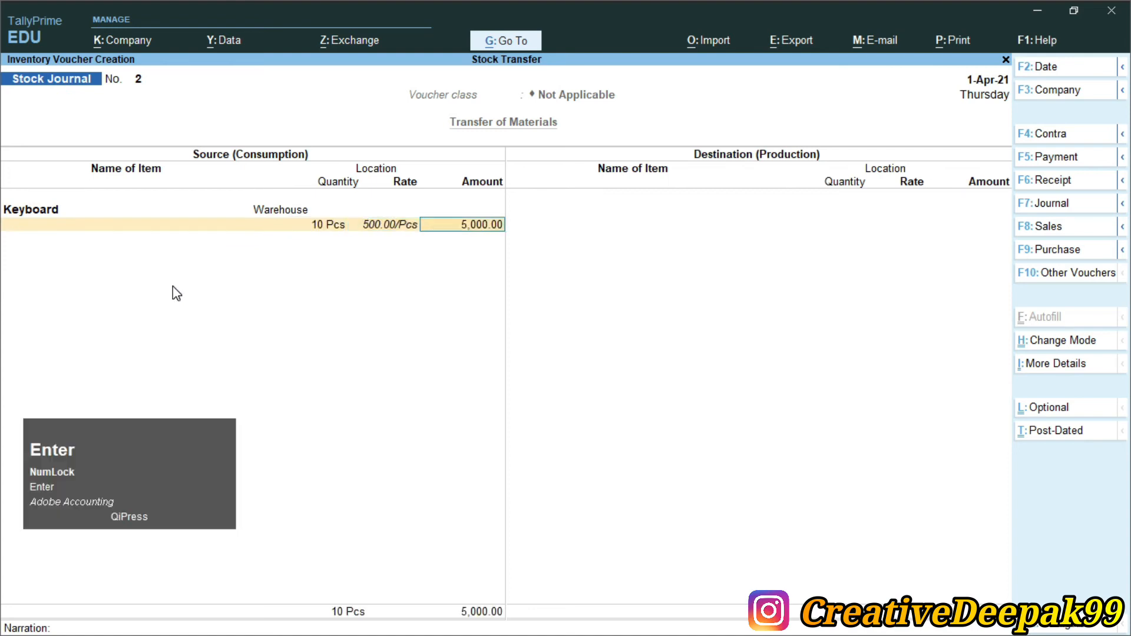
key(Return)
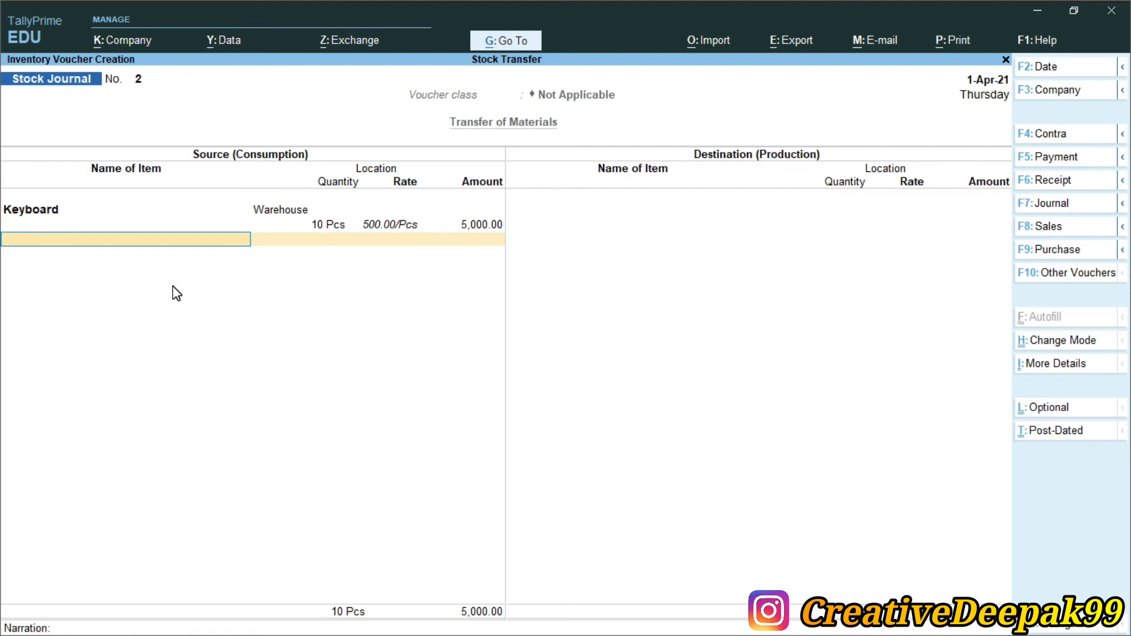
key(Return)
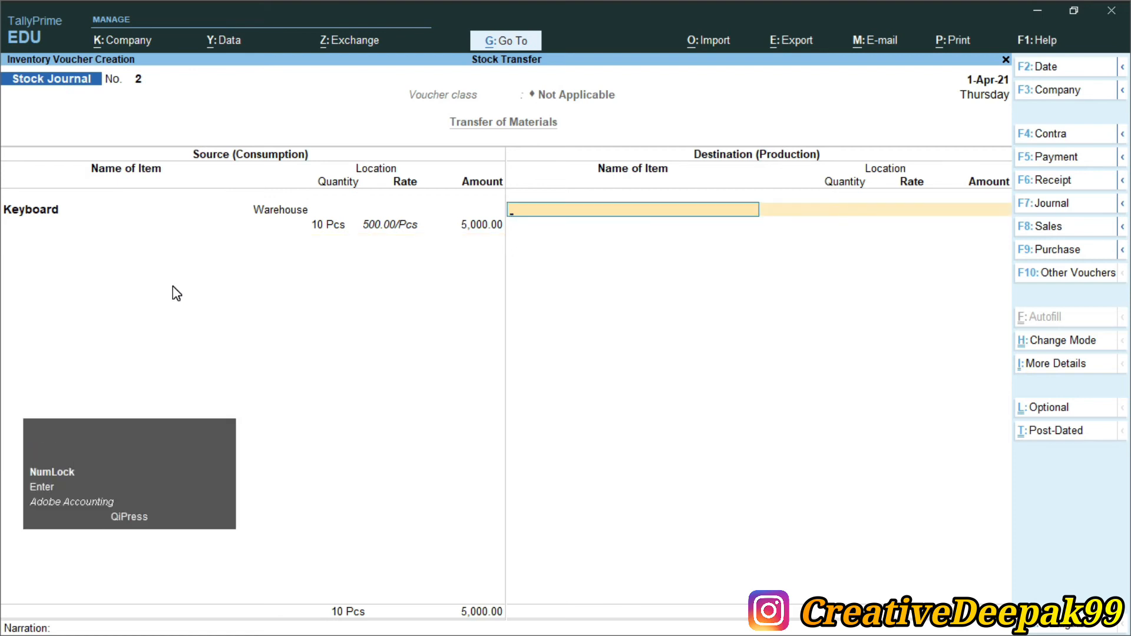
Enter Keyboard as the destination item at On-Site with a quantity of 10 Pcs
text(K)
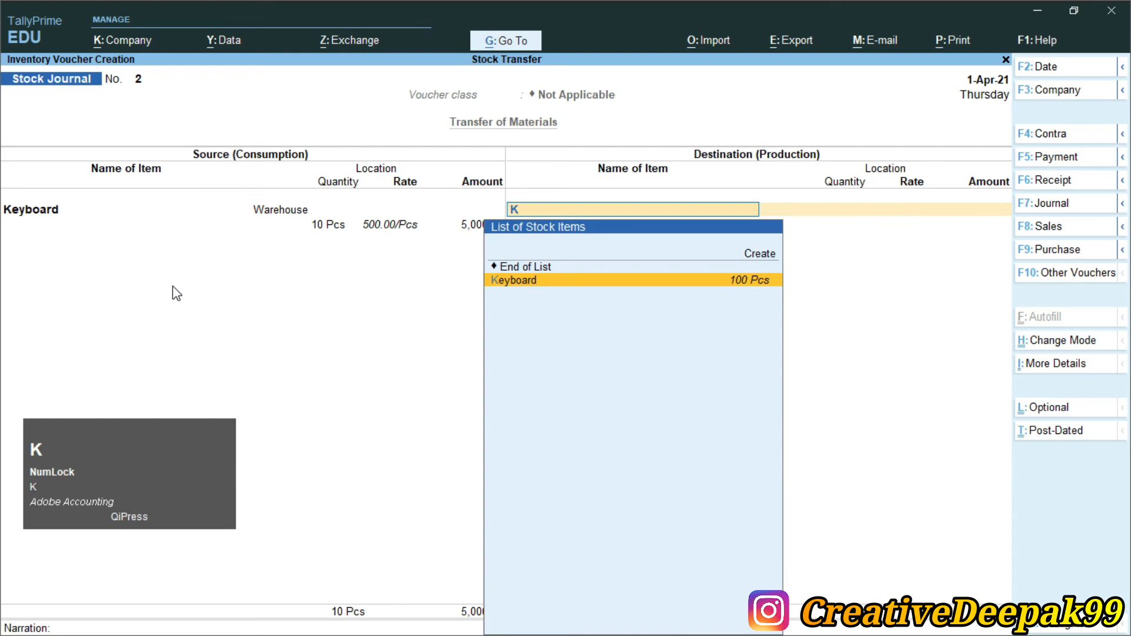
key(Return)
key(space)
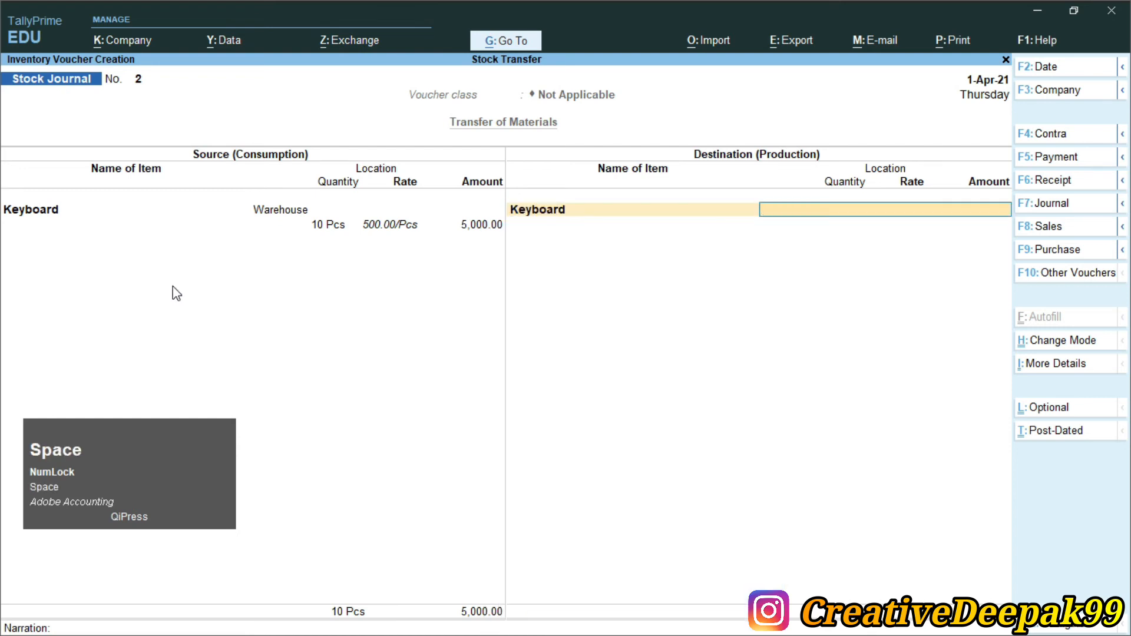
key(Down)
key(Down)
key(Return)
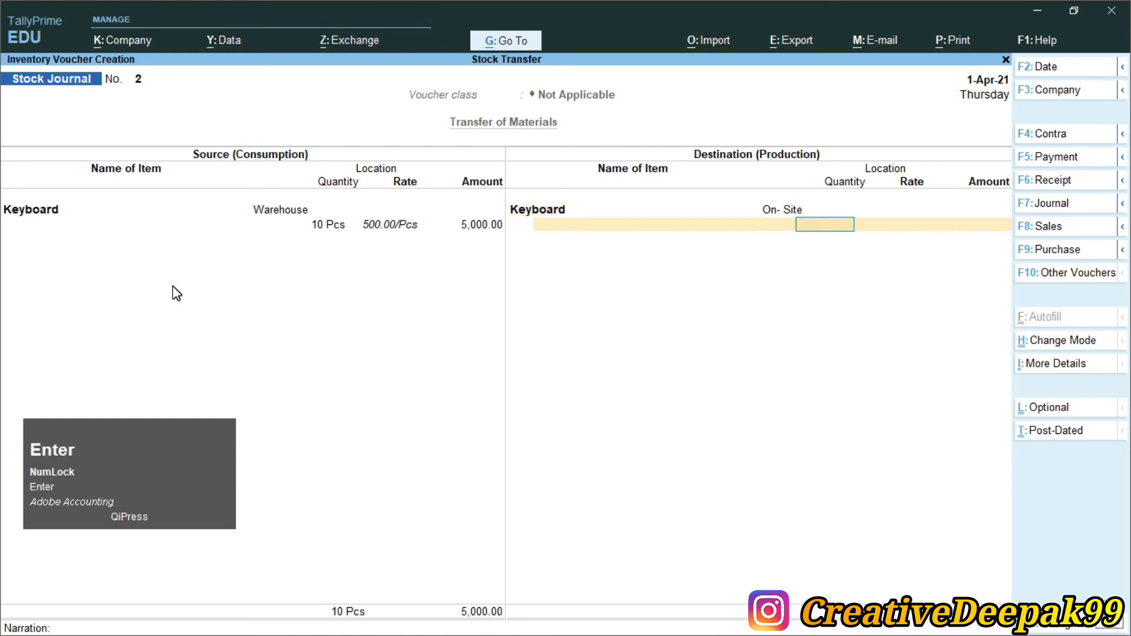
text(10)
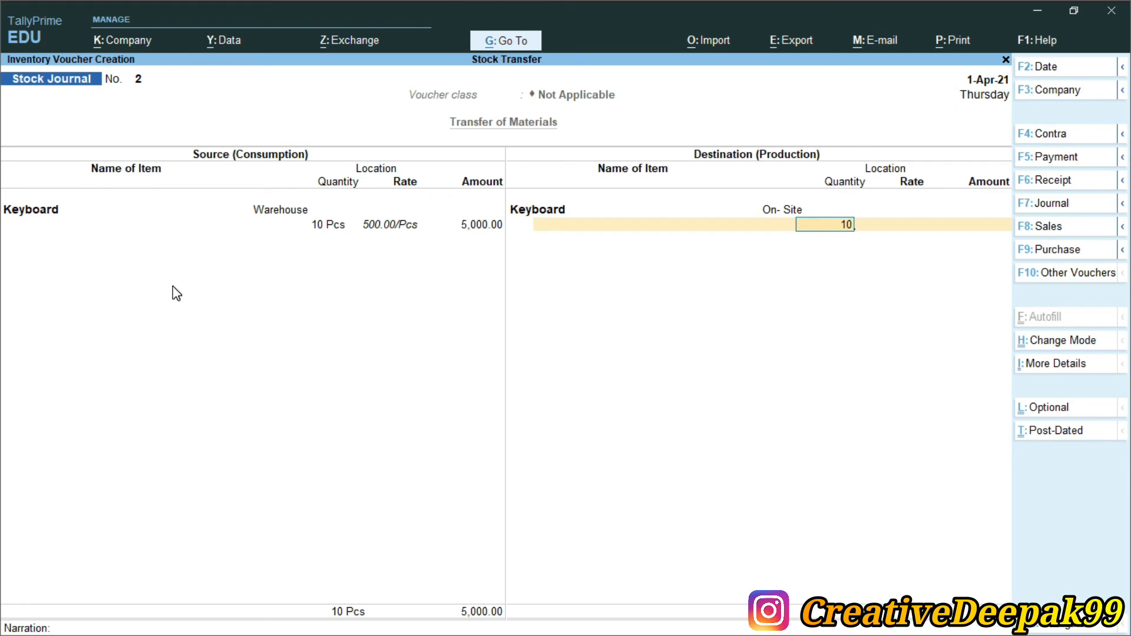
key(Return)
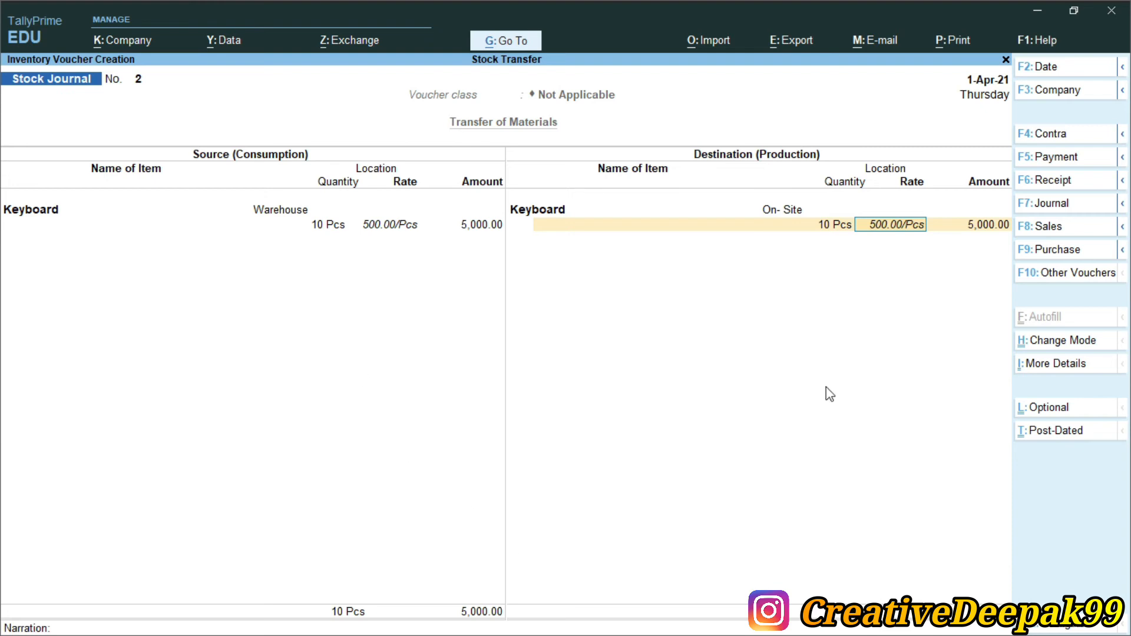
key(ctrl)
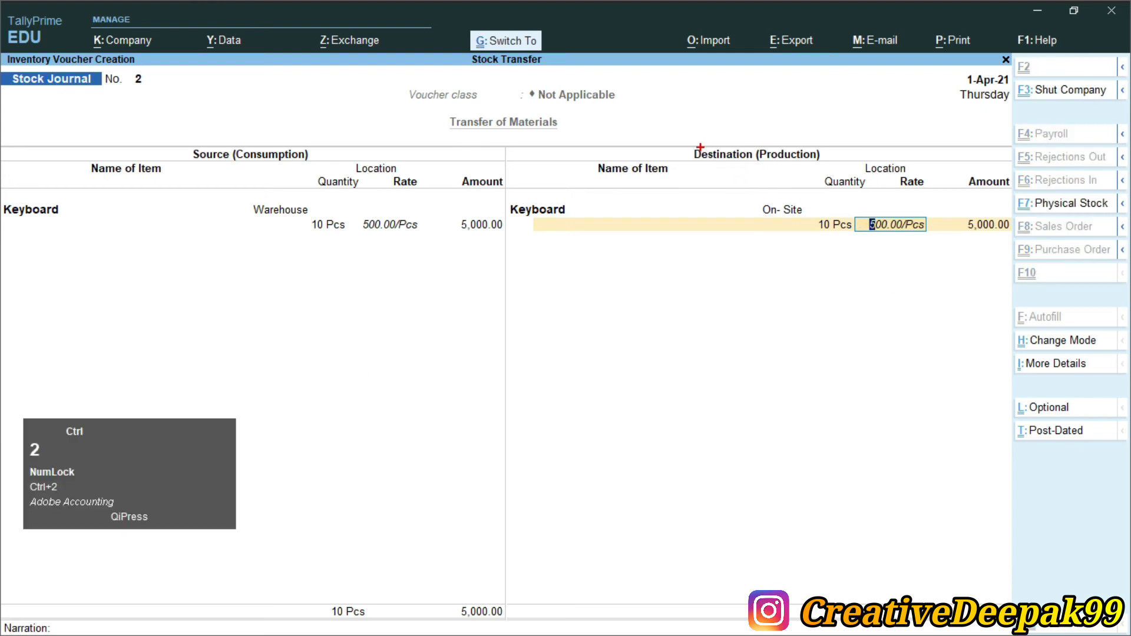
mouse_move(686, 142)
mouse_down()
mouse_move(793, 180)
mouse_move(829, 174)
mouse_up()
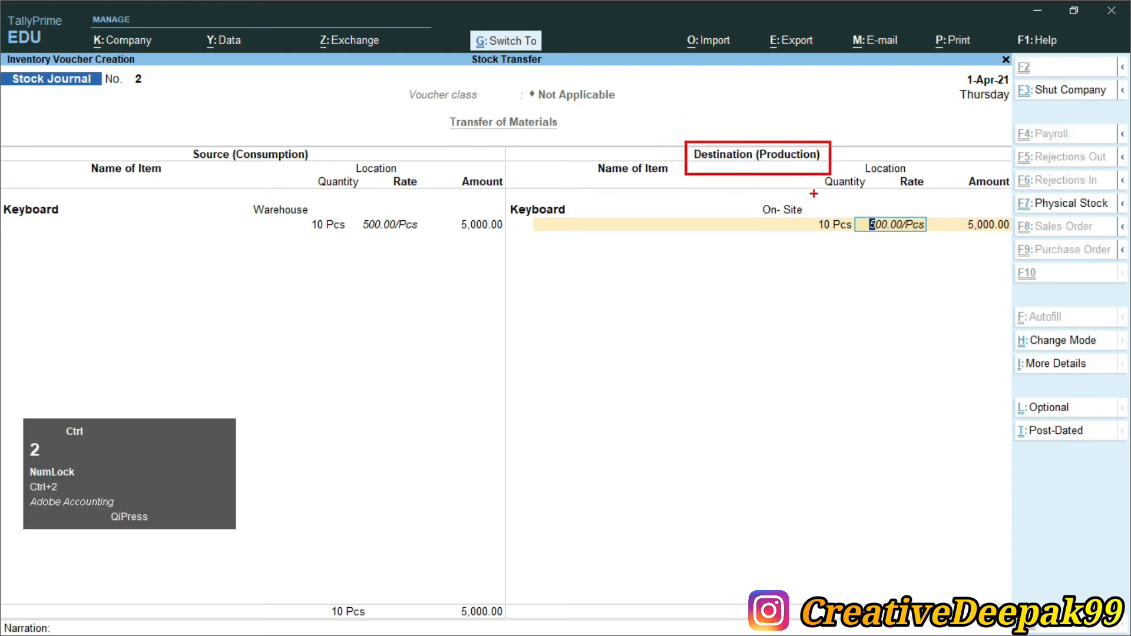
drag(183, 142, 337, 167)
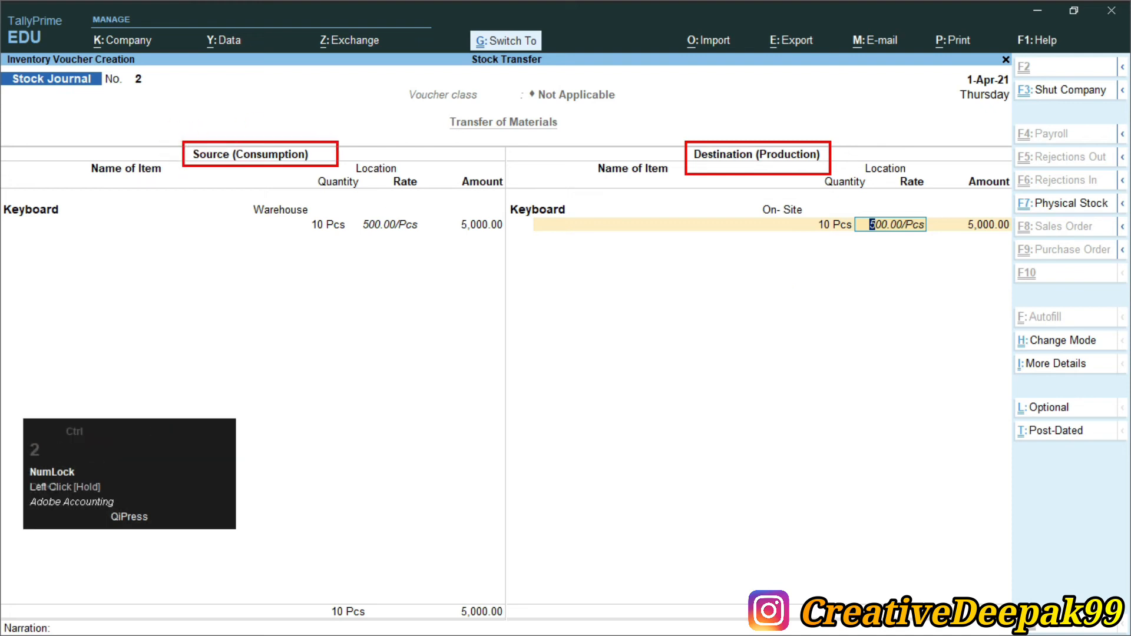
key(ctrl+2)
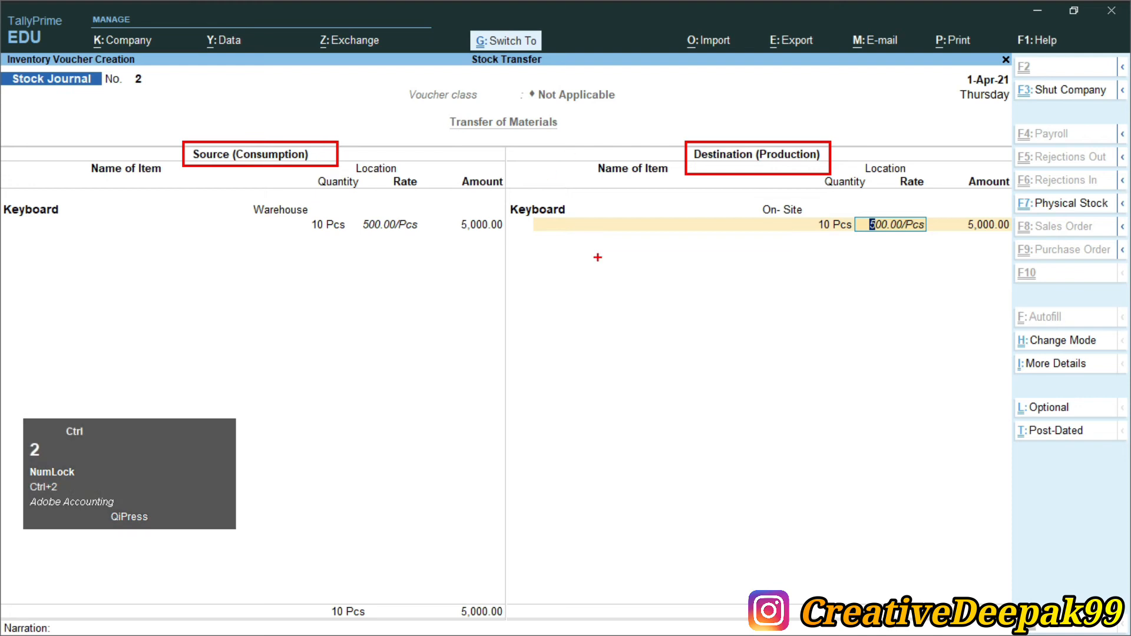
mouse_move(396, 336)
mouse_down()
mouse_move(745, 346)
mouse_move(755, 329)
mouse_move(774, 382)
mouse_move(734, 401)
mouse_up()
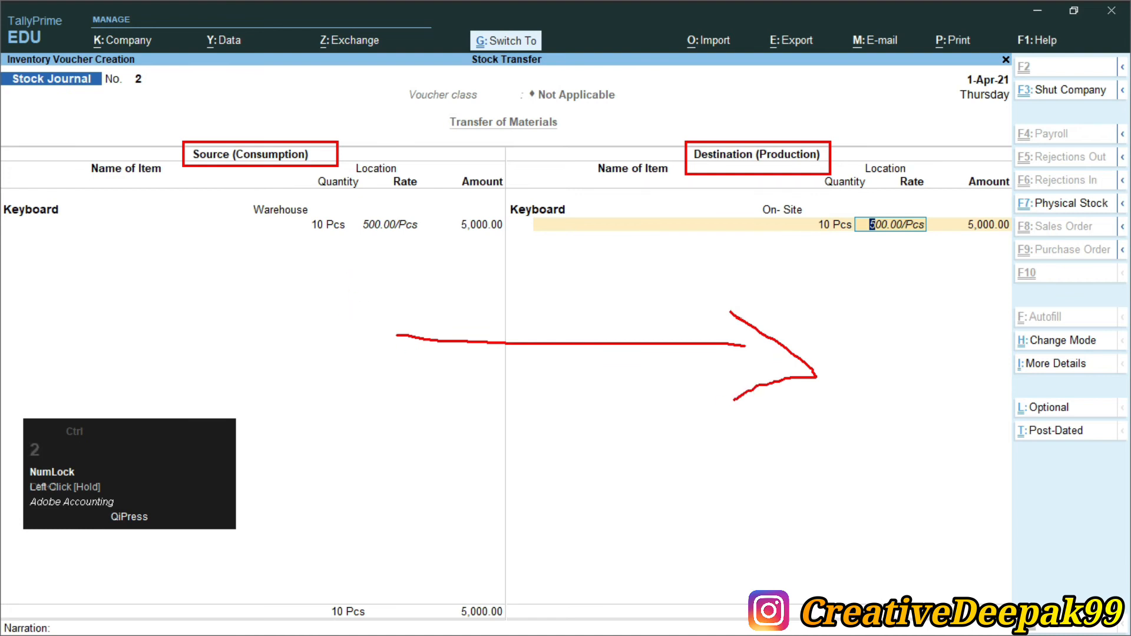
key(ctrl+2)
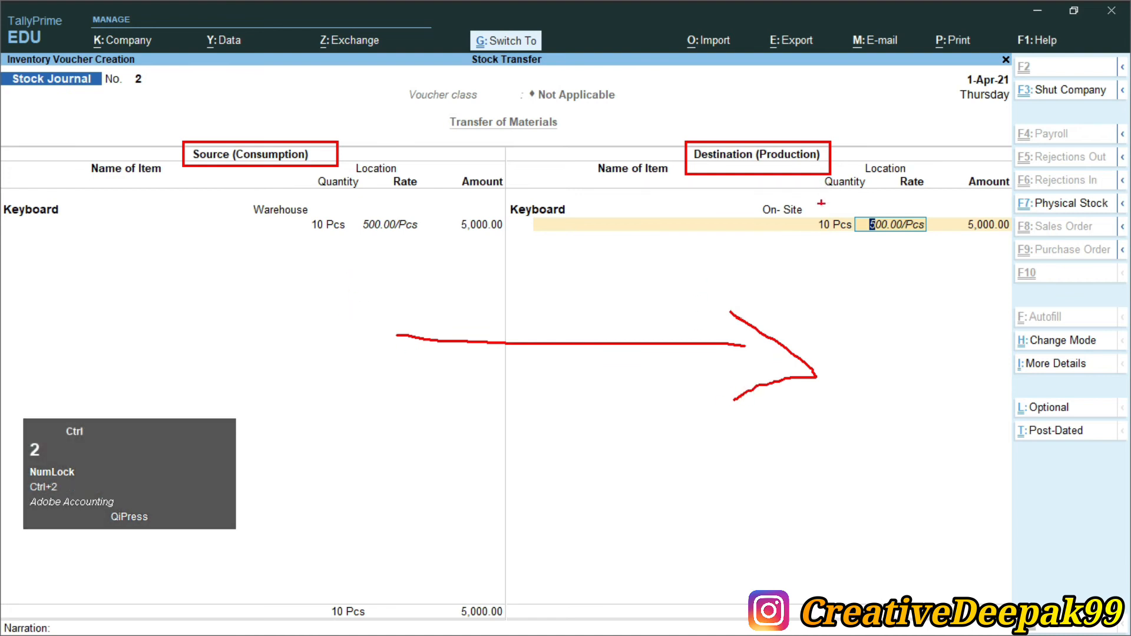
drag(859, 157, 909, 179)
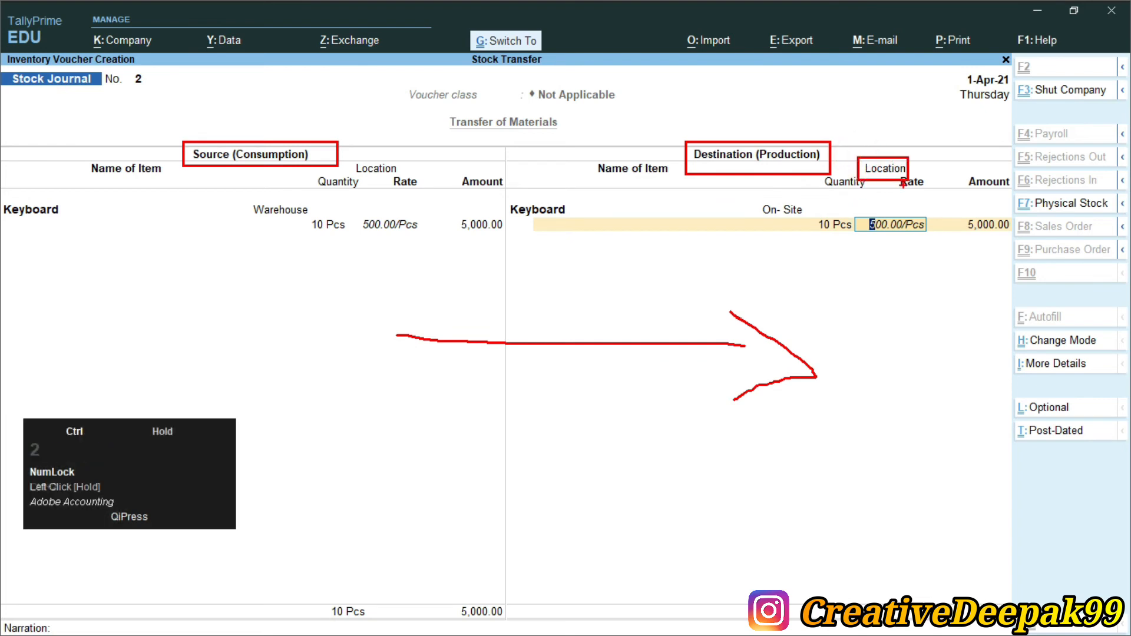
drag(749, 200, 807, 223)
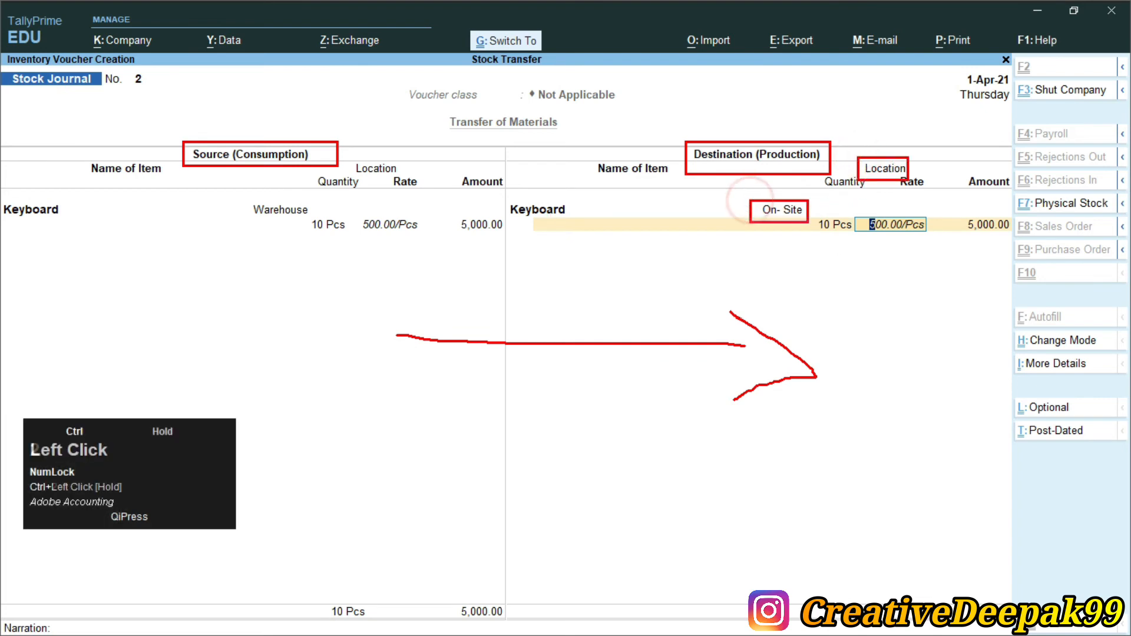
mouse_move(239, 196)
mouse_down()
mouse_move(302, 233)
mouse_move(315, 226)
mouse_up()
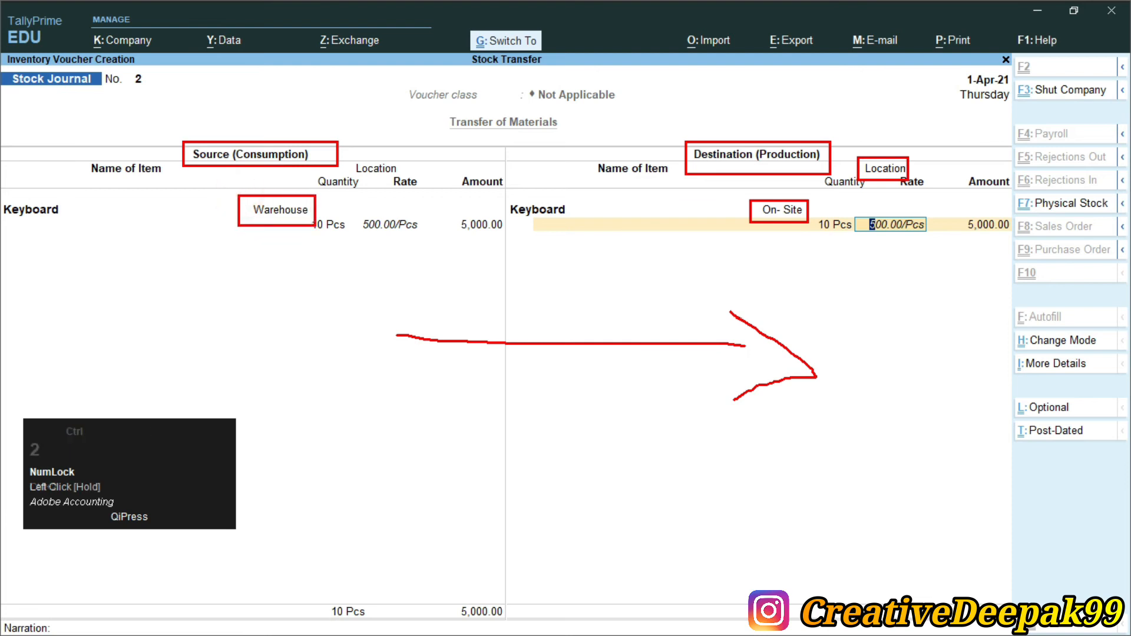
drag(399, 78, 627, 110)
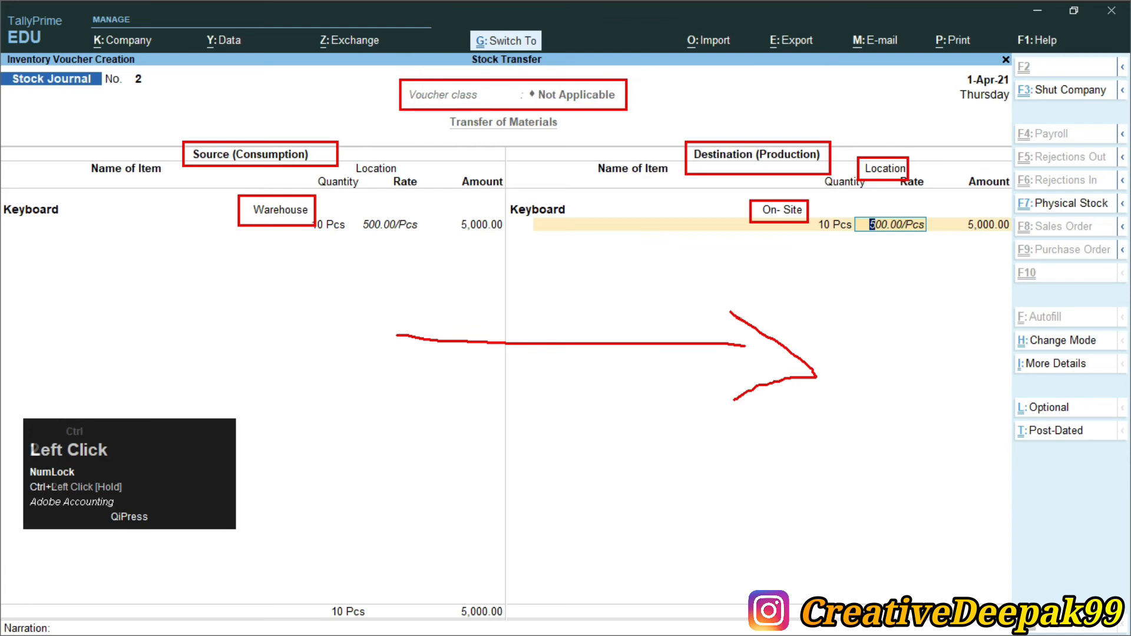
key(ctrl+2)
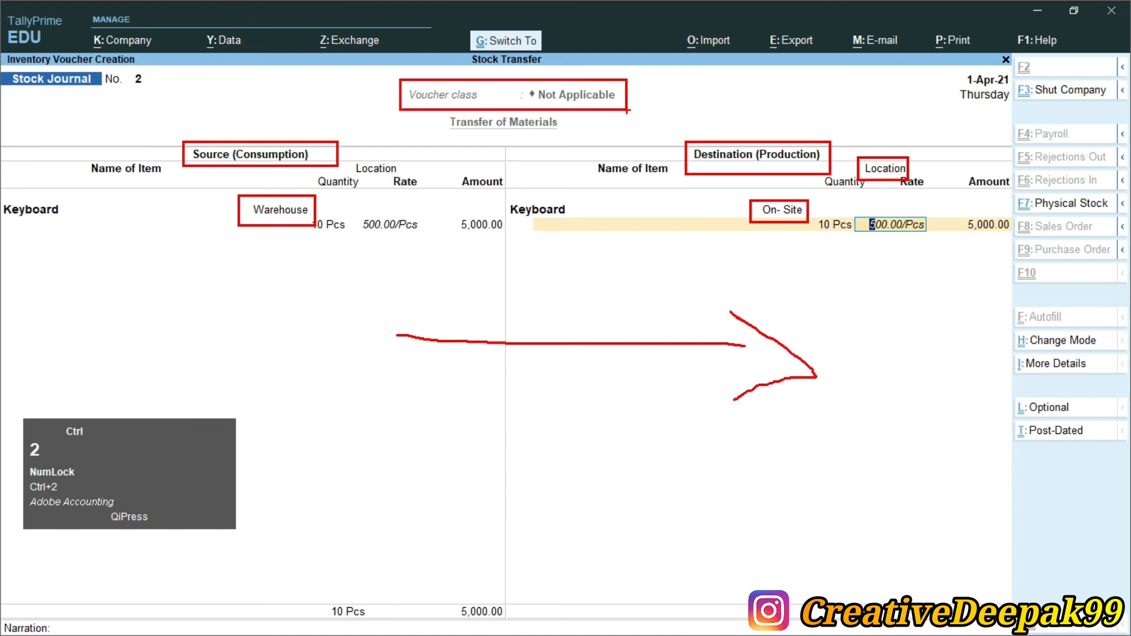
Quit the classless Stock Journal voucher without saving it and return to the Gateway of Tally
key(Escape)
key(Escape)
key(Escape)
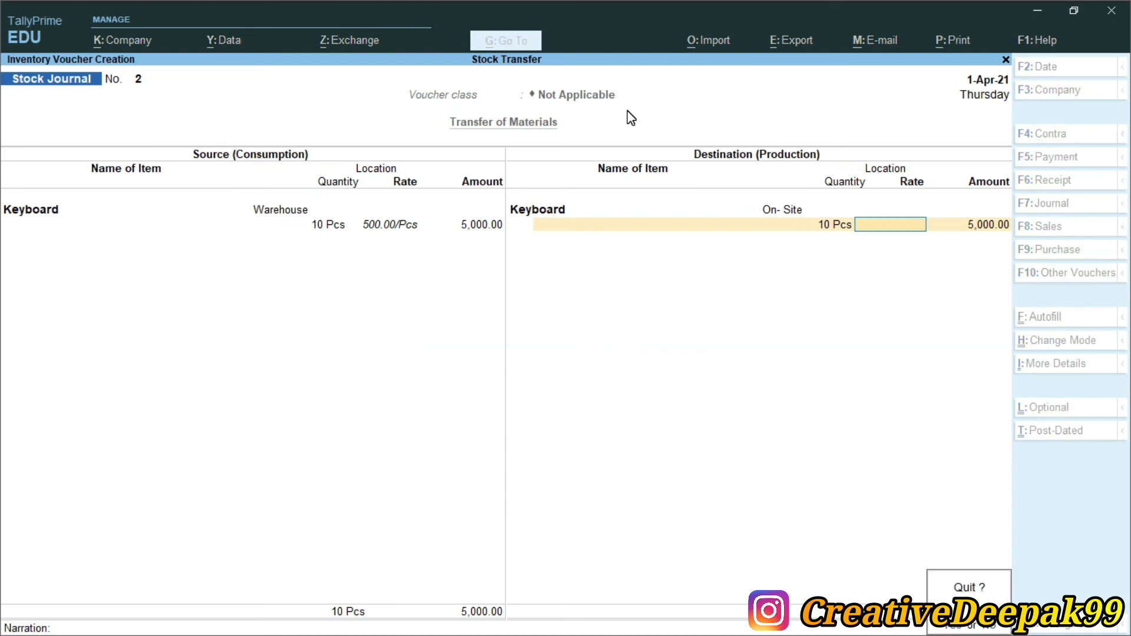
key(Return)
Open the Inventory Books among the additional reports
key(Down)
key(Down)
key(Down)
key(Down)
key(Down)
key(Down)
key(Down)
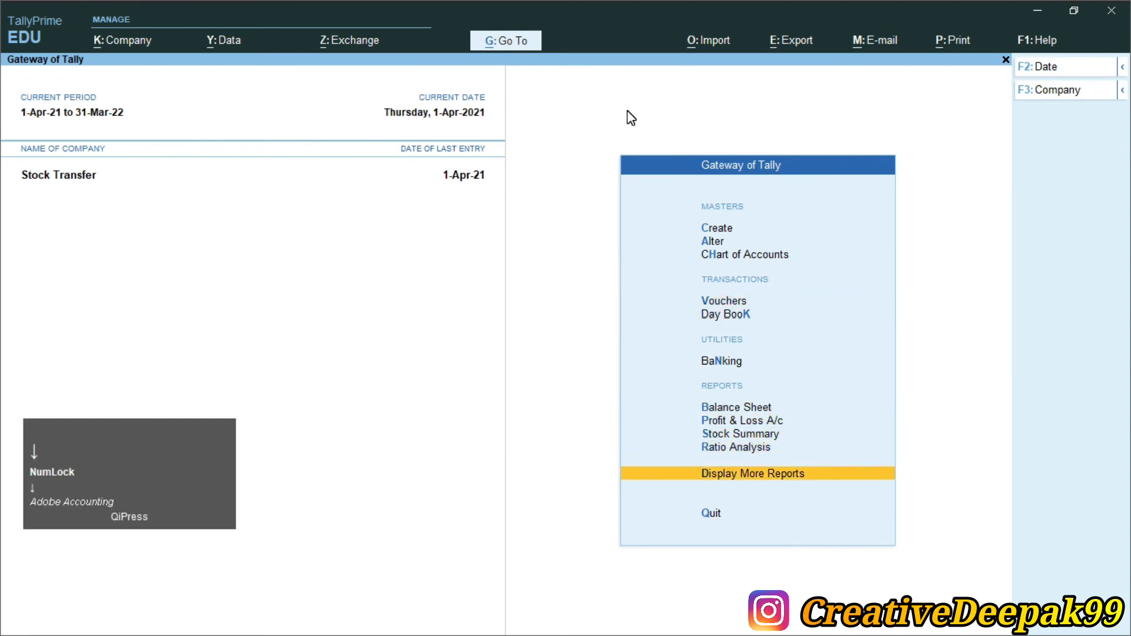
key(Return)
key(Down)
key(Down)
key(Down)
key(Down)
key(Down)
key(Down)
key(Down)
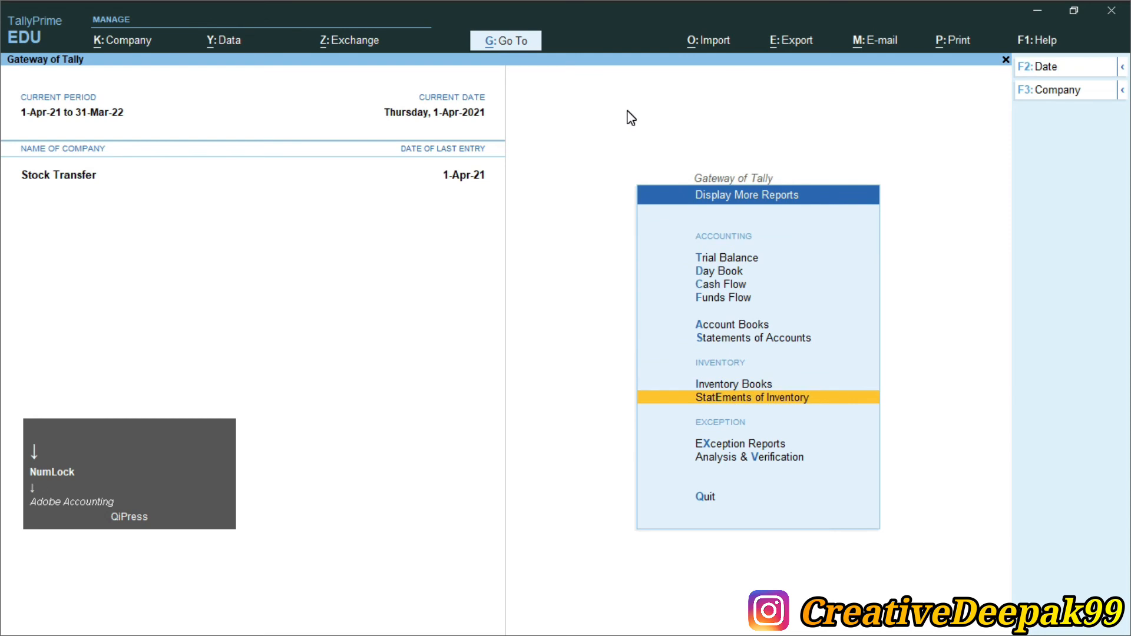
key(Up)
key(Return)
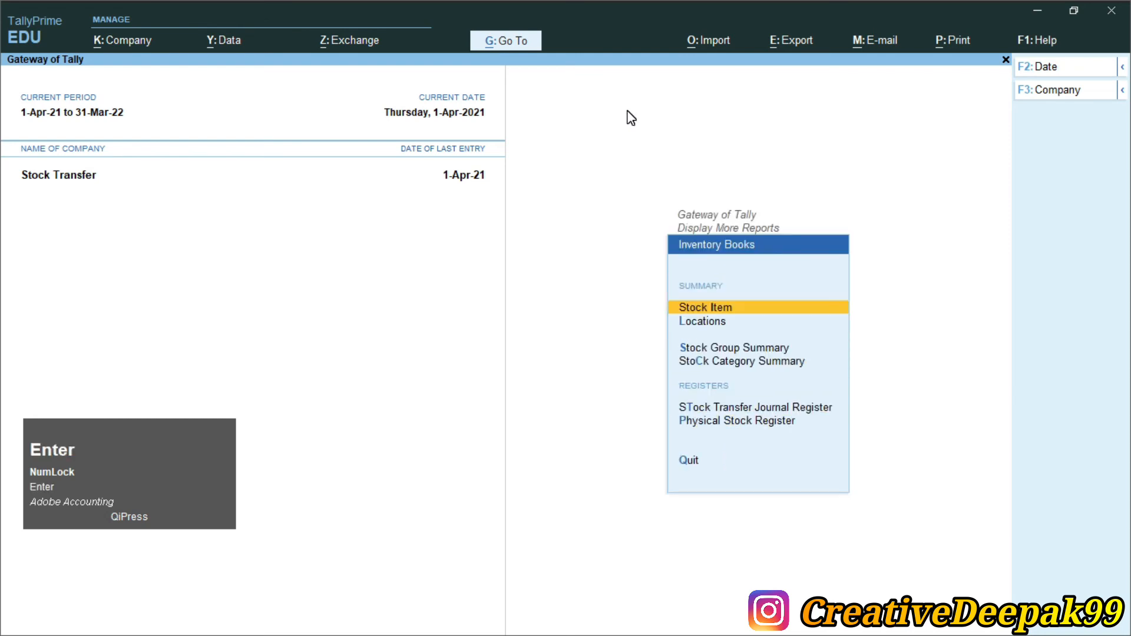
Open the Locations summary for Primary and compare the closing balances of On-Site and Warehouse
key(Down)
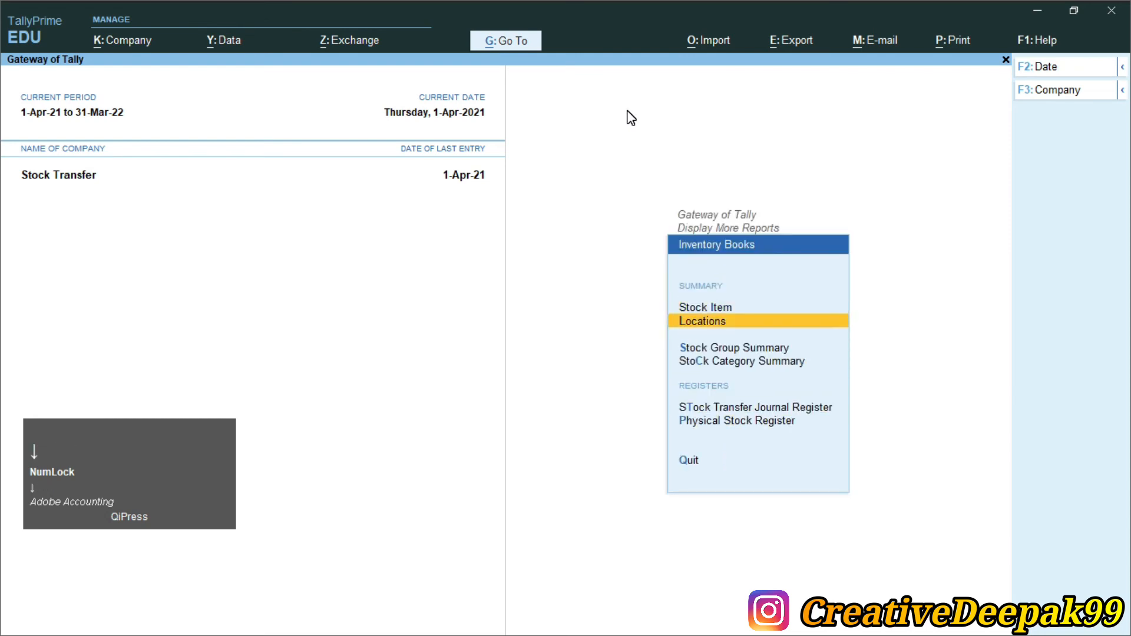
key(Return)
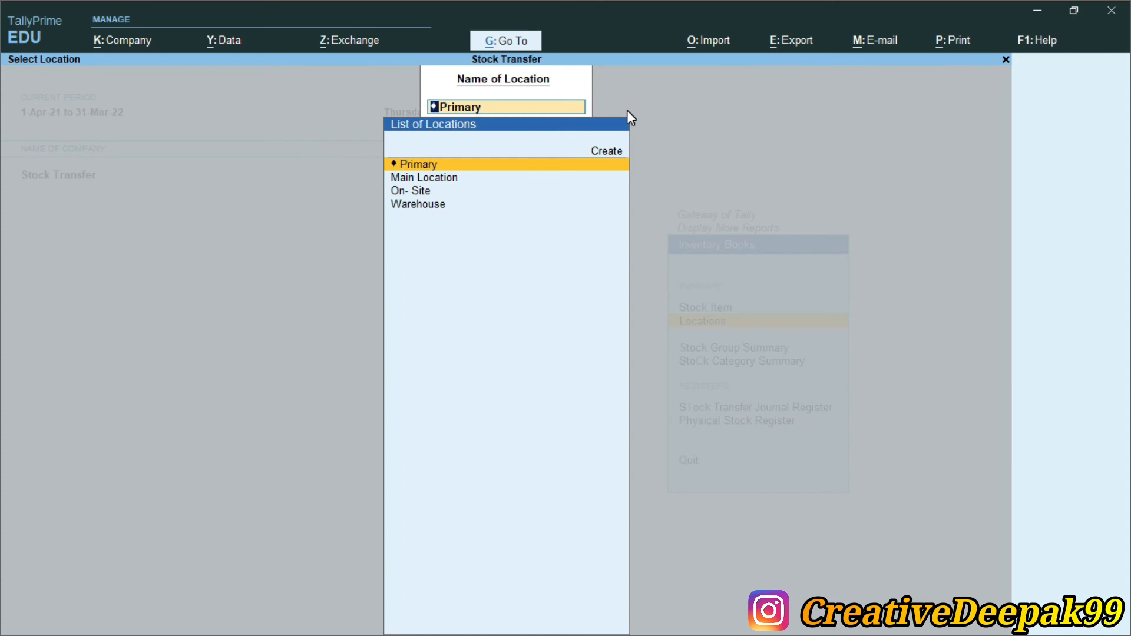
key(Return)
key(Down)
key(Up)
key(Down)
key(Up)
key(Down)
key(Up)
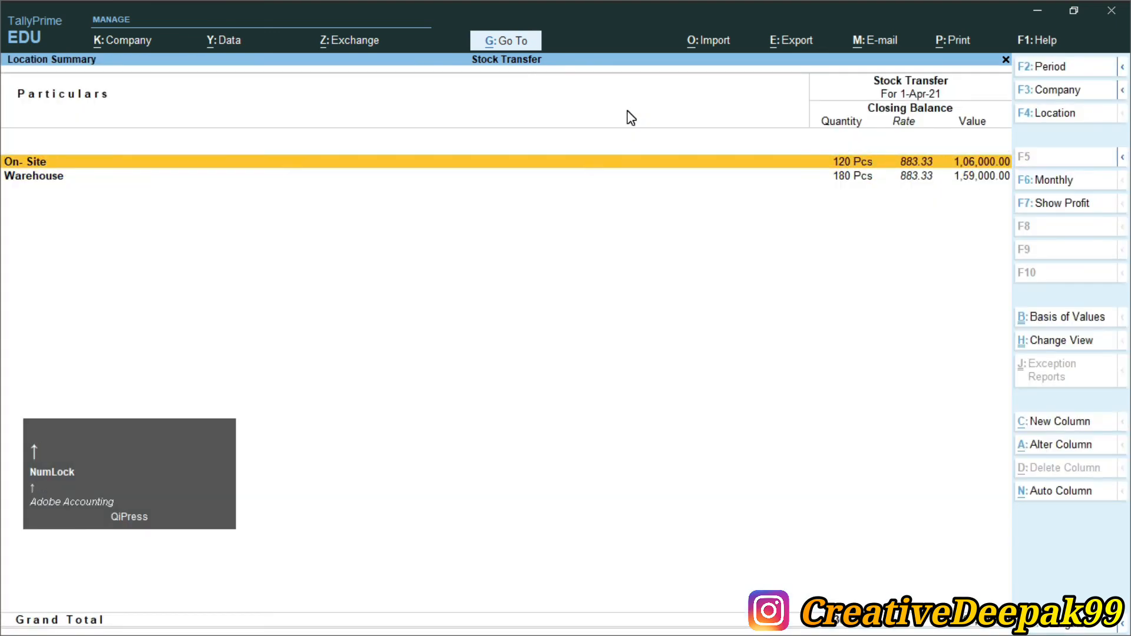
key(Down)
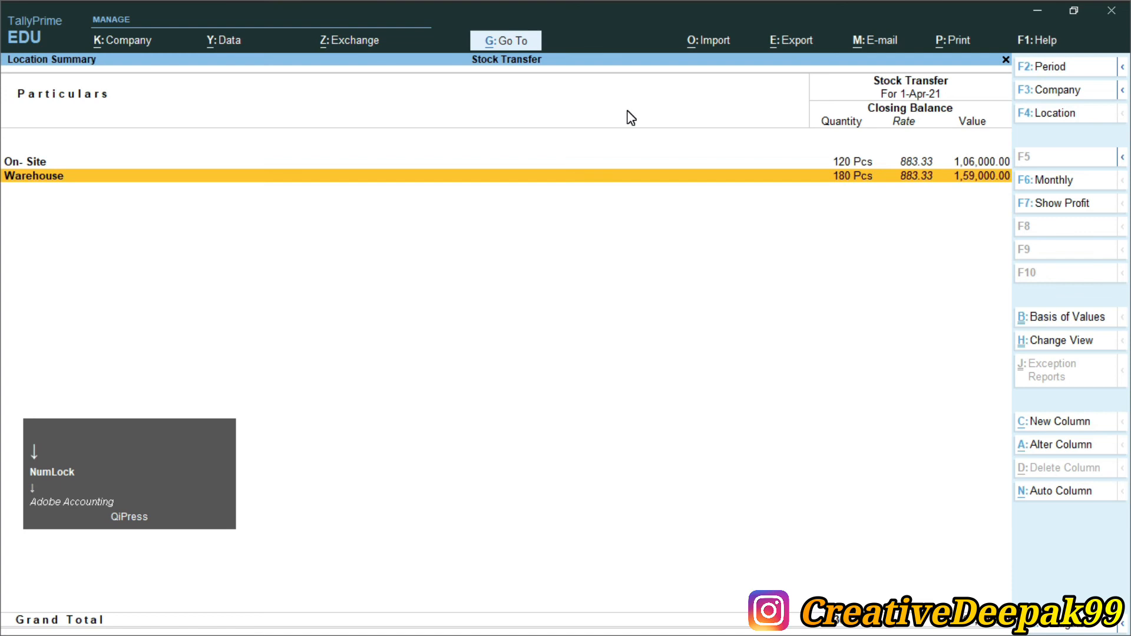
Drill down into On-Site and its Accessories group to check the closing stock per item, and return to the location list
key(Up)
key(Return)
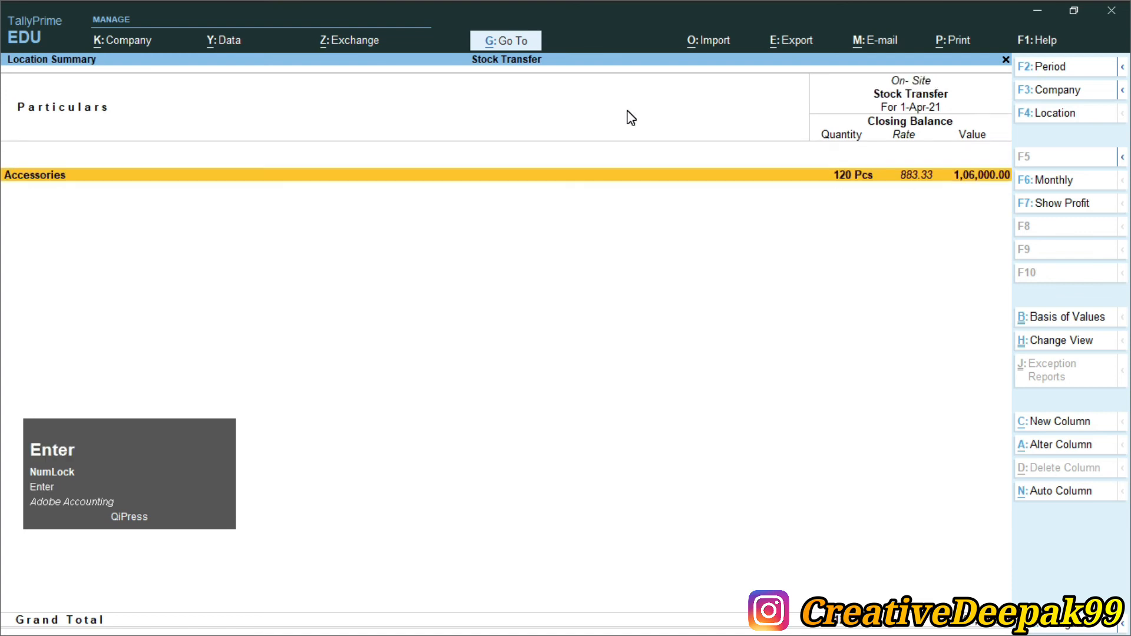
key(Return)
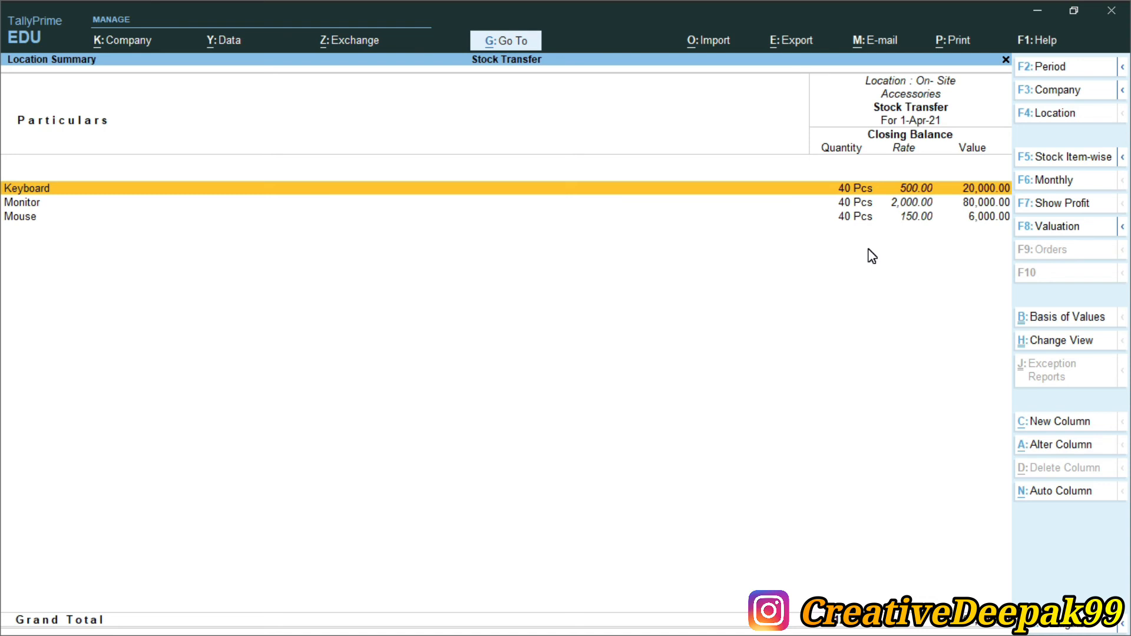
key(Escape)
key(Escape)
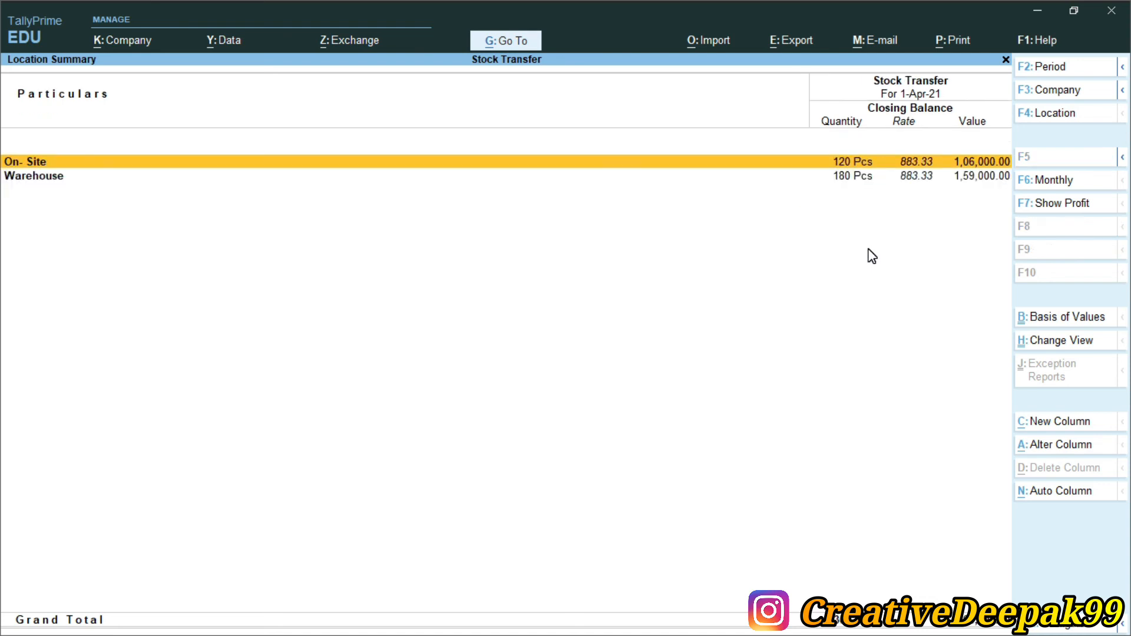
Drill down into Warehouse and its Accessories group to check the closing stock per item, and return to the Inventory Books
key(Down)
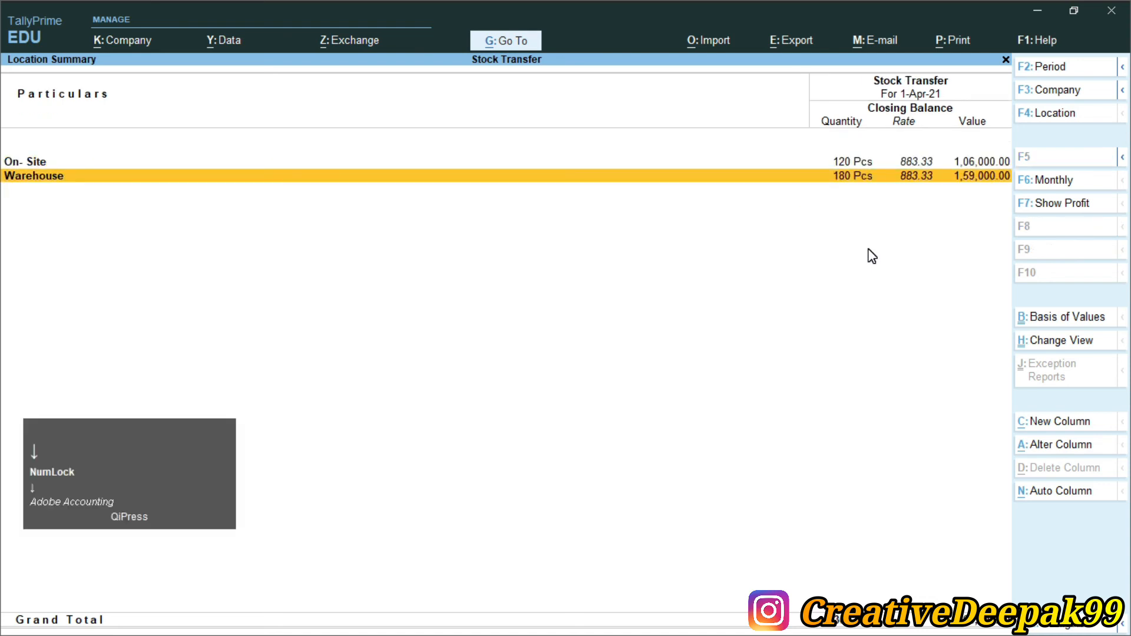
key(Return)
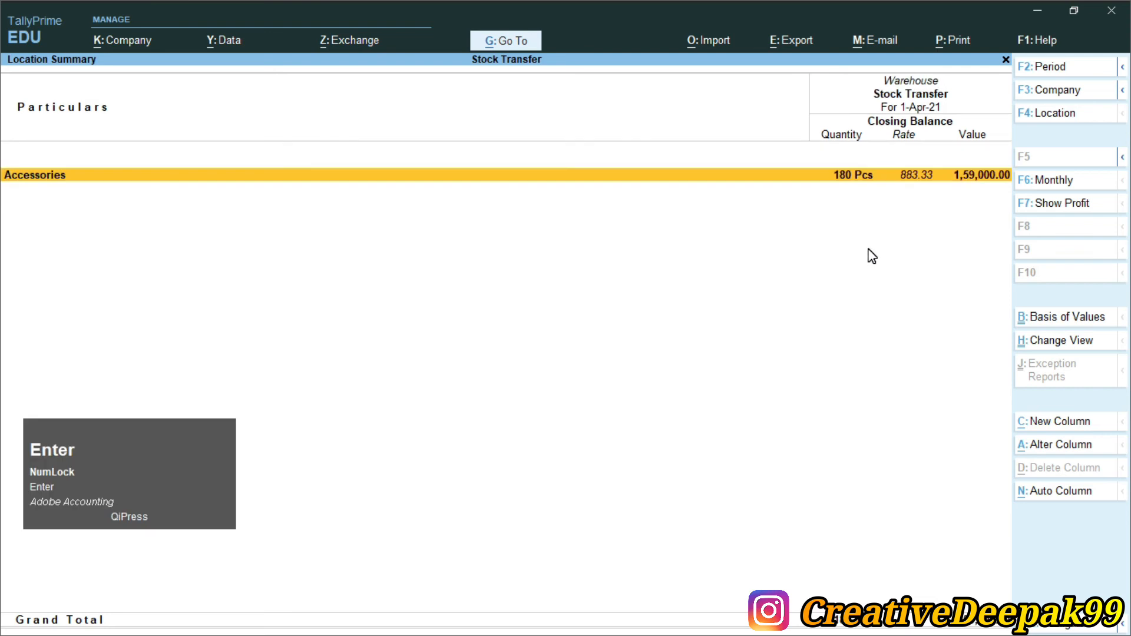
key(Return)
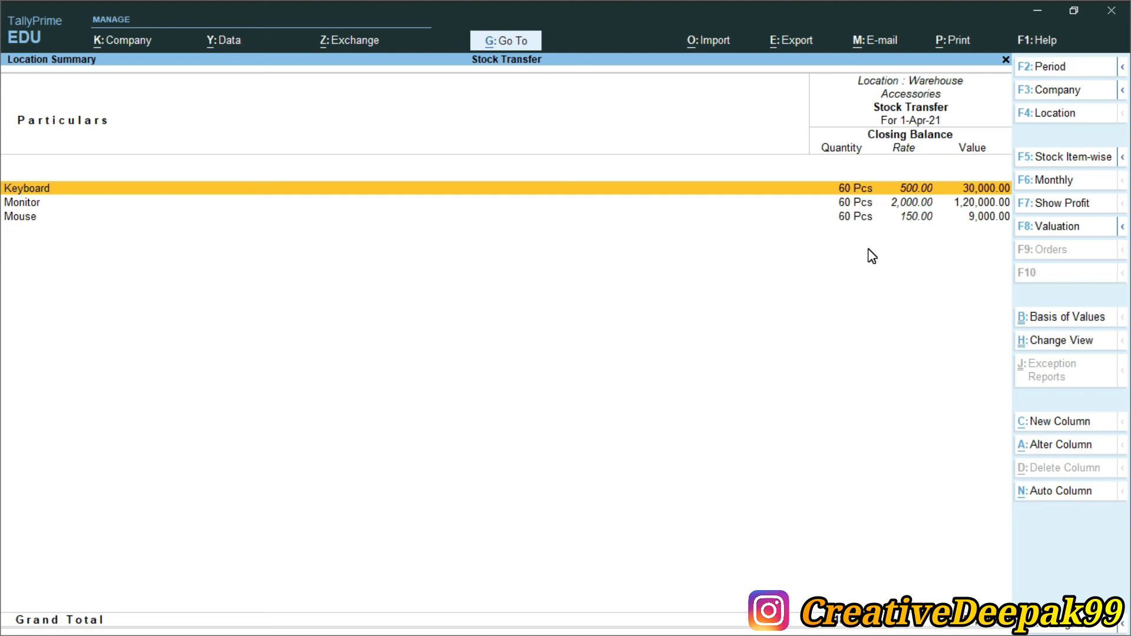
key(Escape)
key(Escape)
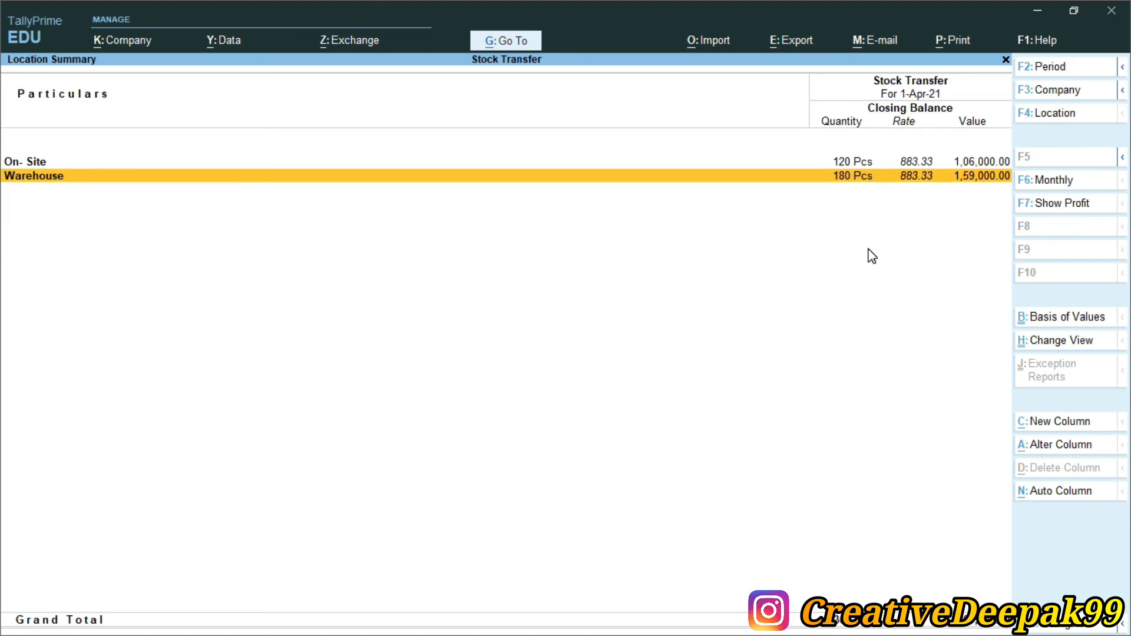
key(Escape)
key(BackSpace)
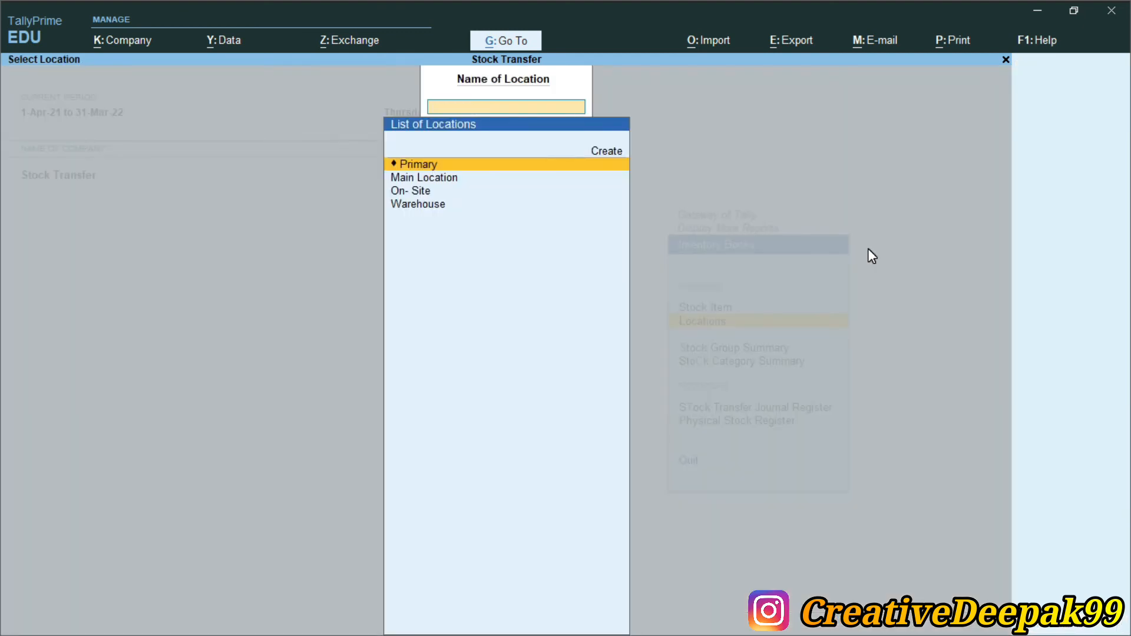
key(Escape)
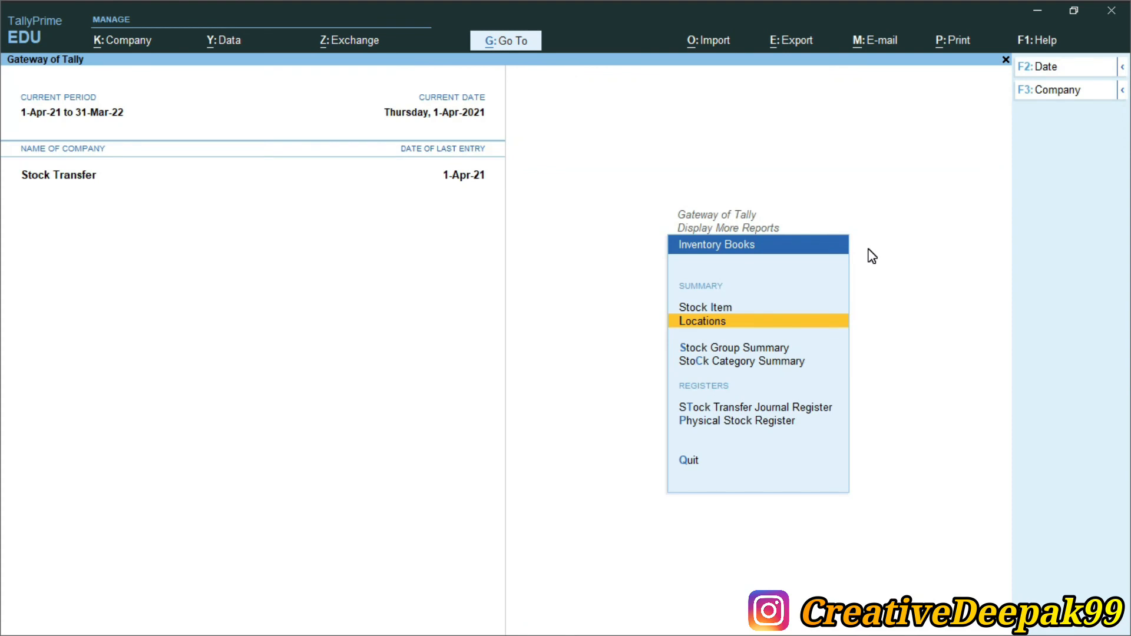
Open the Locations summary directly for Warehouse, check its Accessories items, and return to the location selection
key(Return)
key(Down)
key(Down)
key(Down)
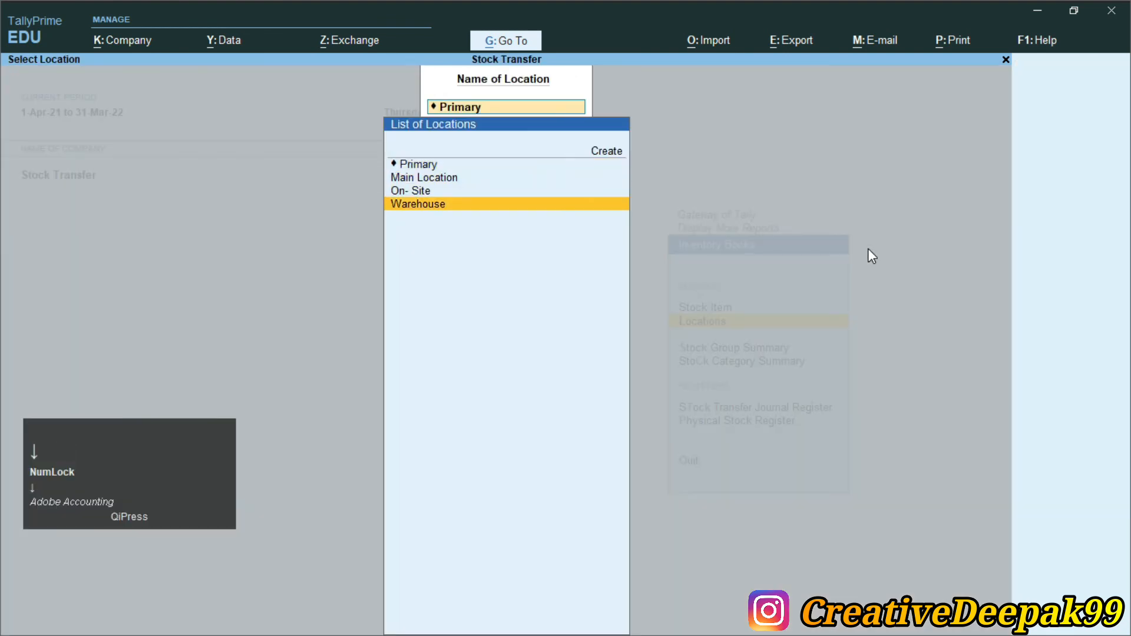
key(Return)
key(Return)
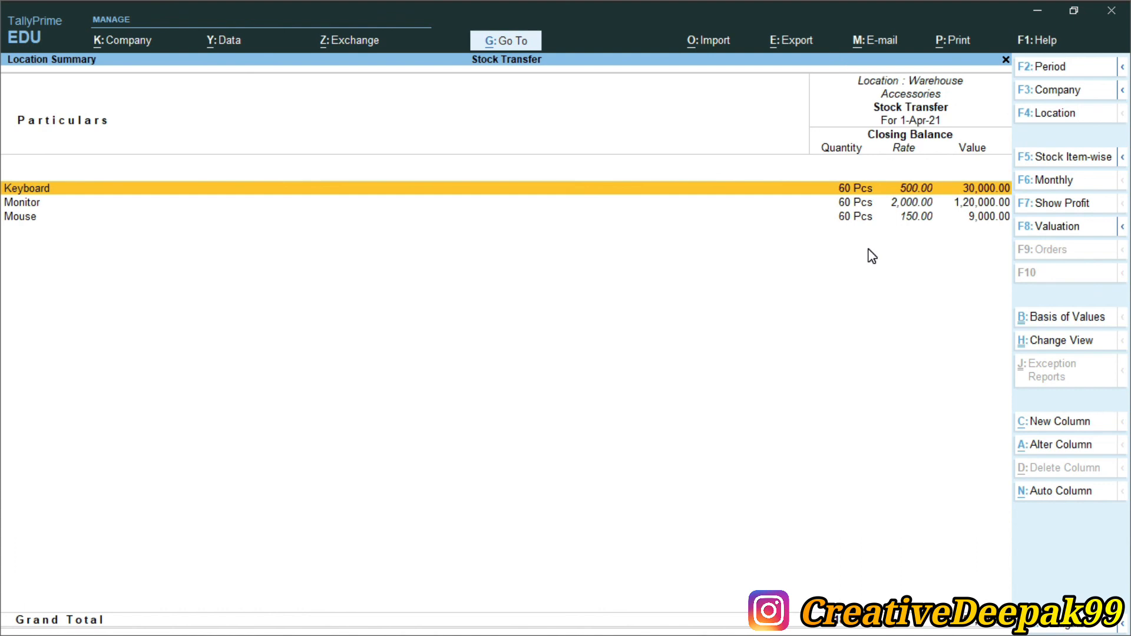
key(Escape)
key(Escape)
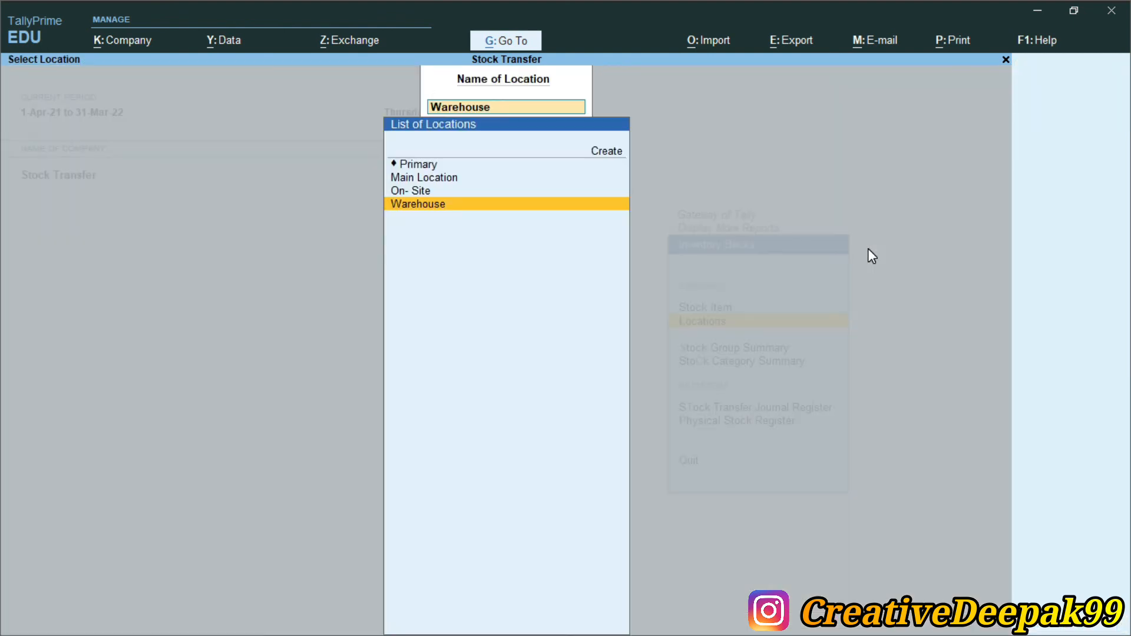
Open the location summary for On-Site, check its Accessories items, and go back to the Inventory Books
key(Up)
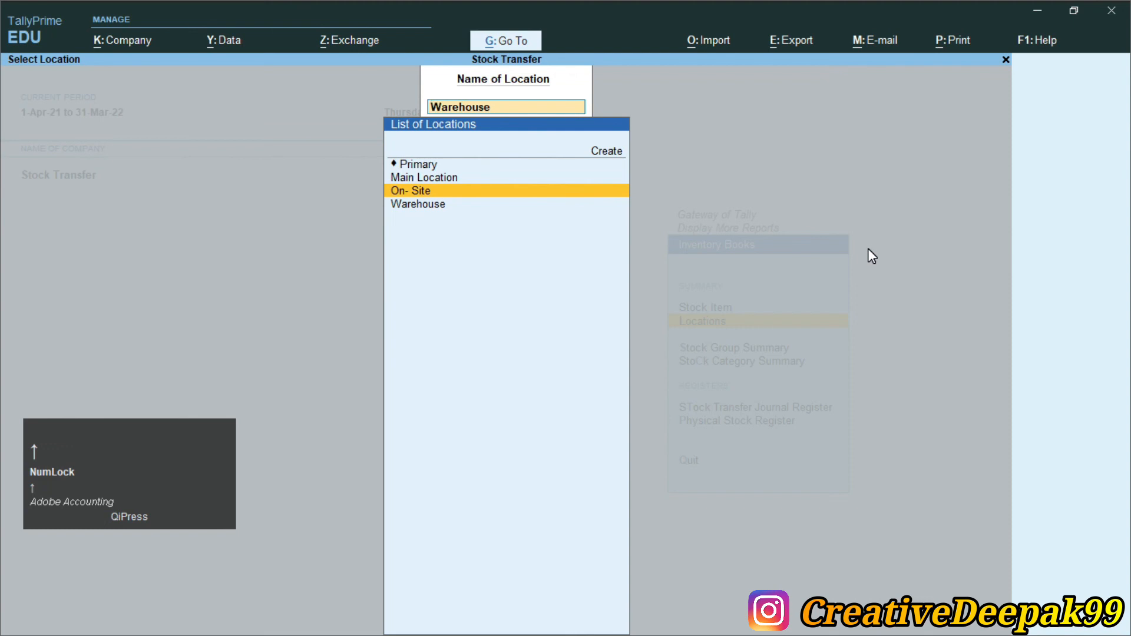
key(Return)
key(Return)
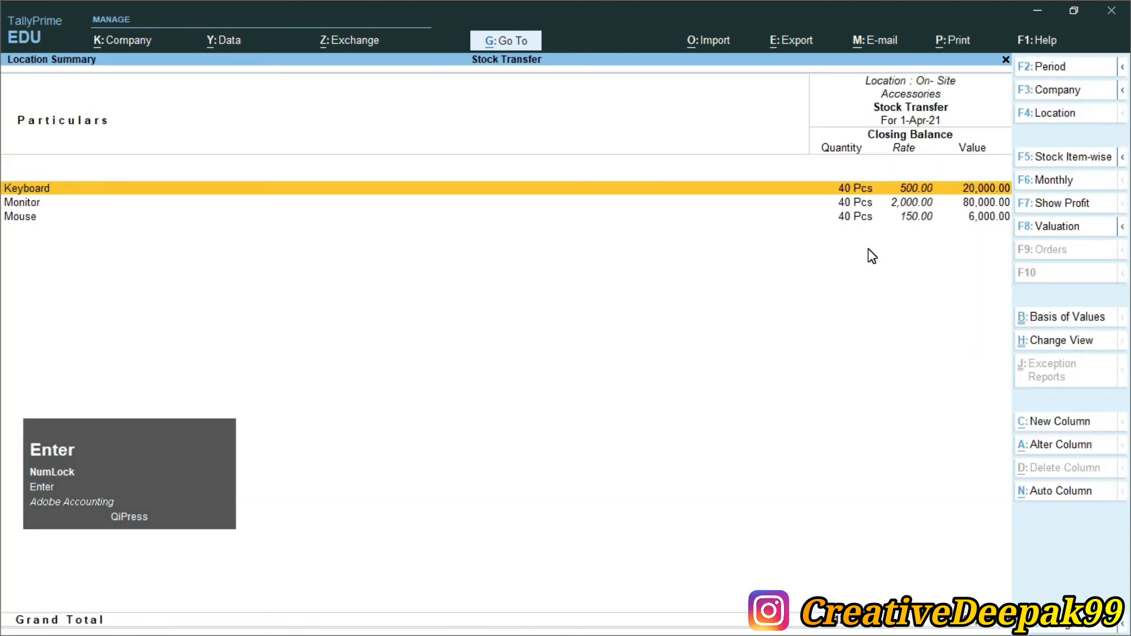
key(Escape)
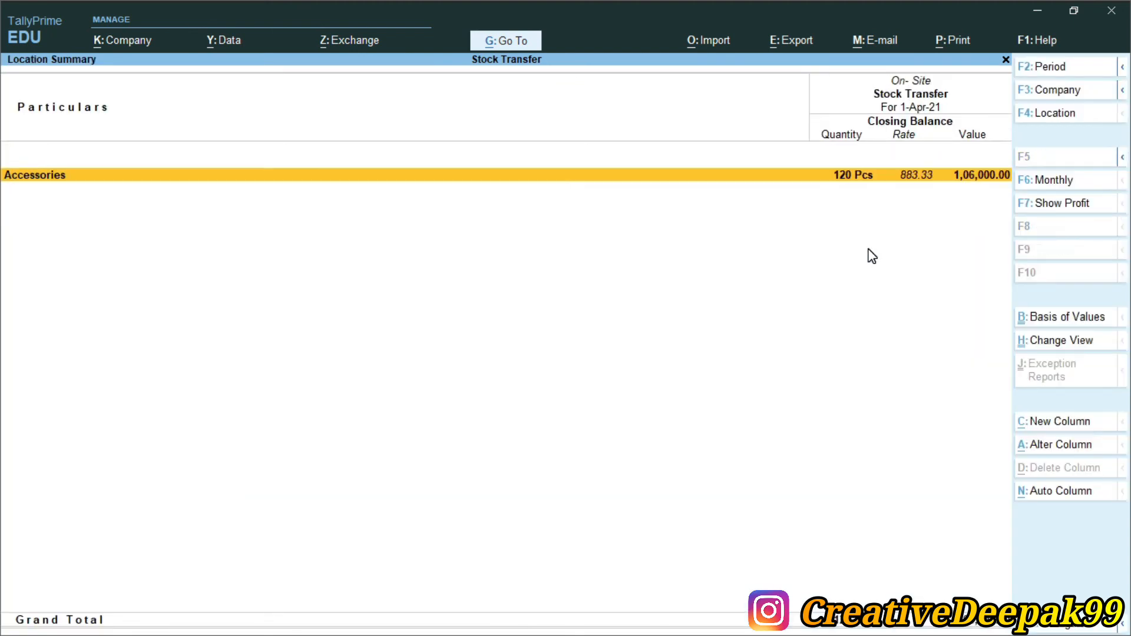
key(Escape)
key(Escape)
key(Escape)
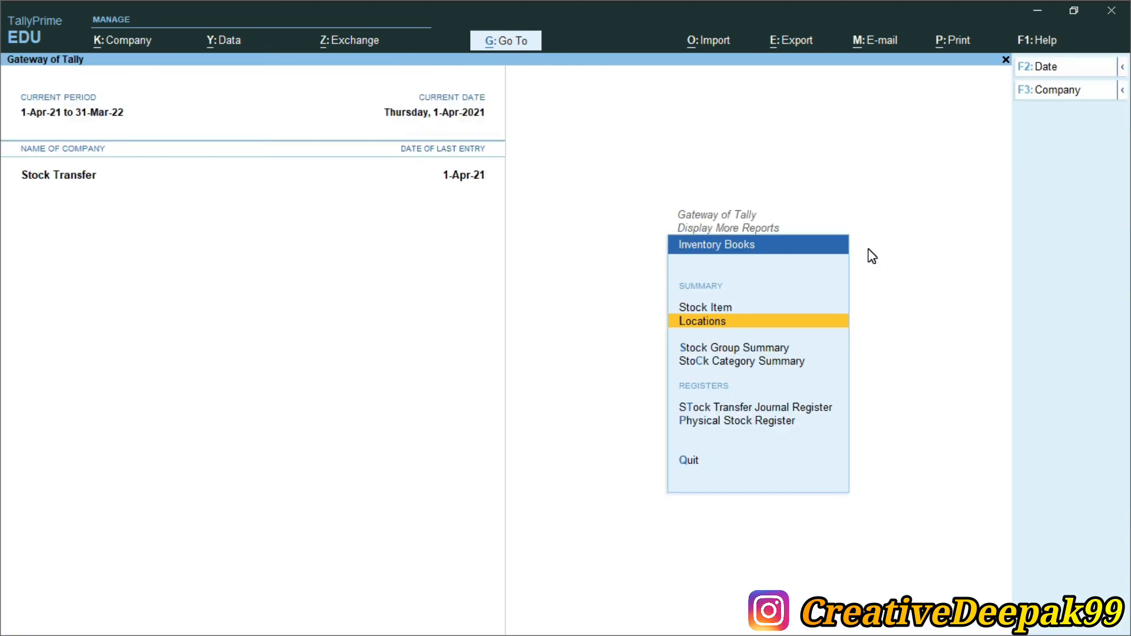
Open the Stock Transfer Journal Register from the Inventory Books
key(Down)
key(Down)
key(Down)
key(Down)
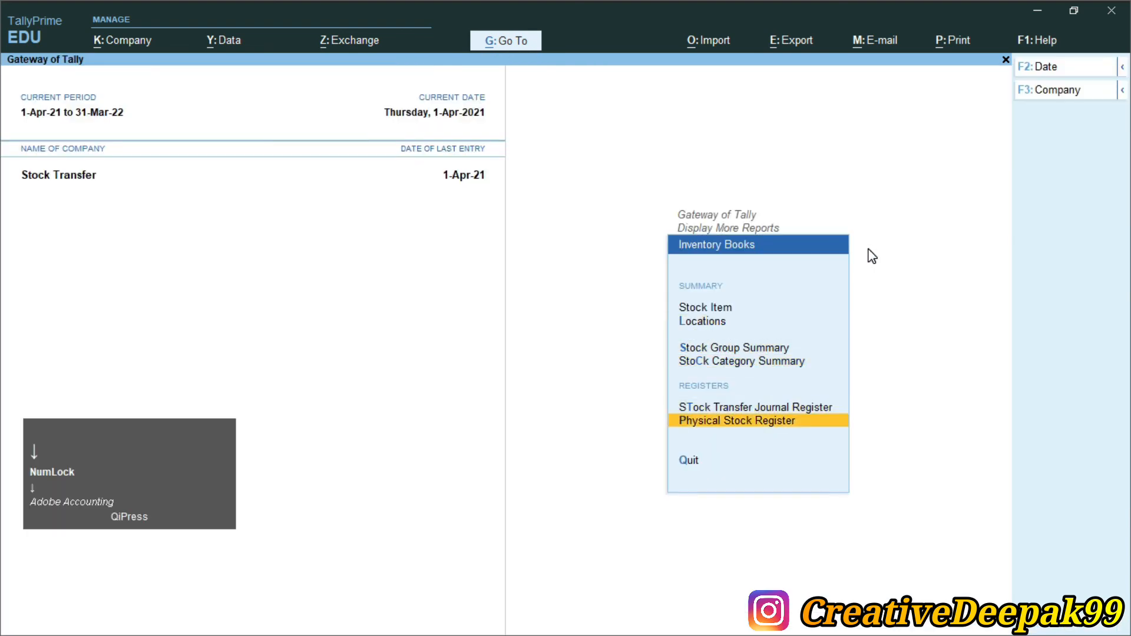
key(Up)
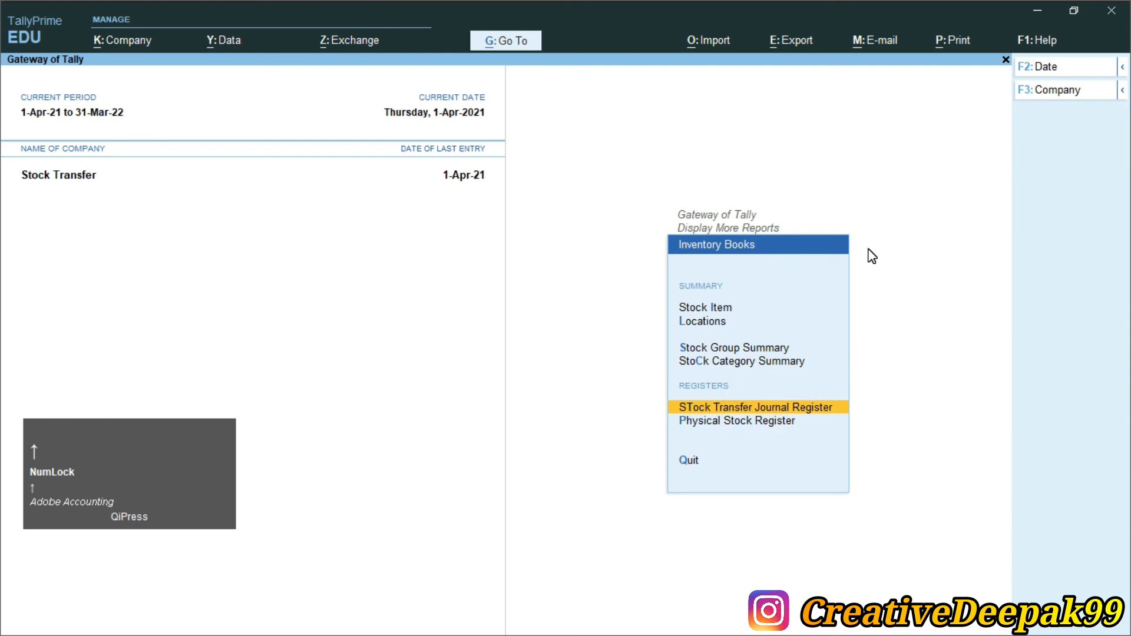
key(ctrl+2)
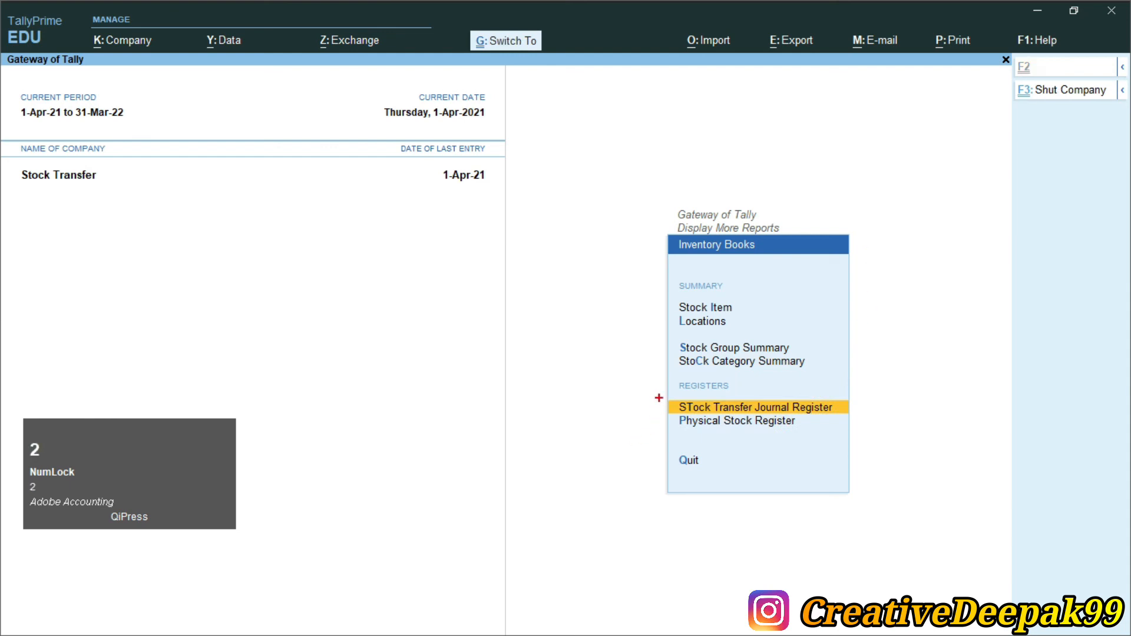
drag(659, 396, 854, 421)
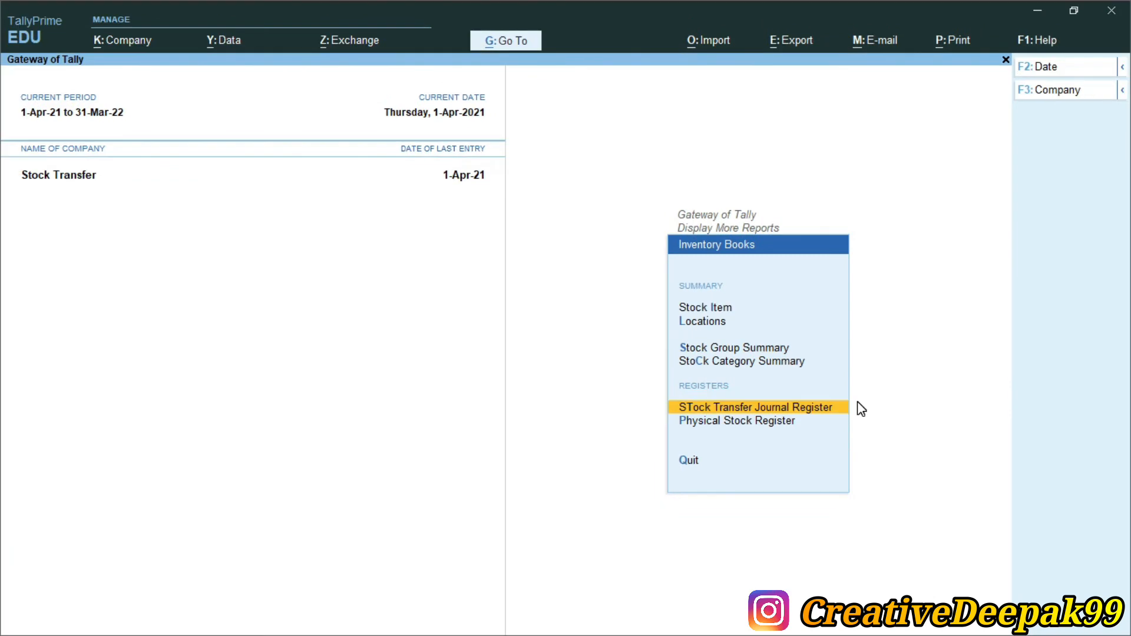
key(Return)
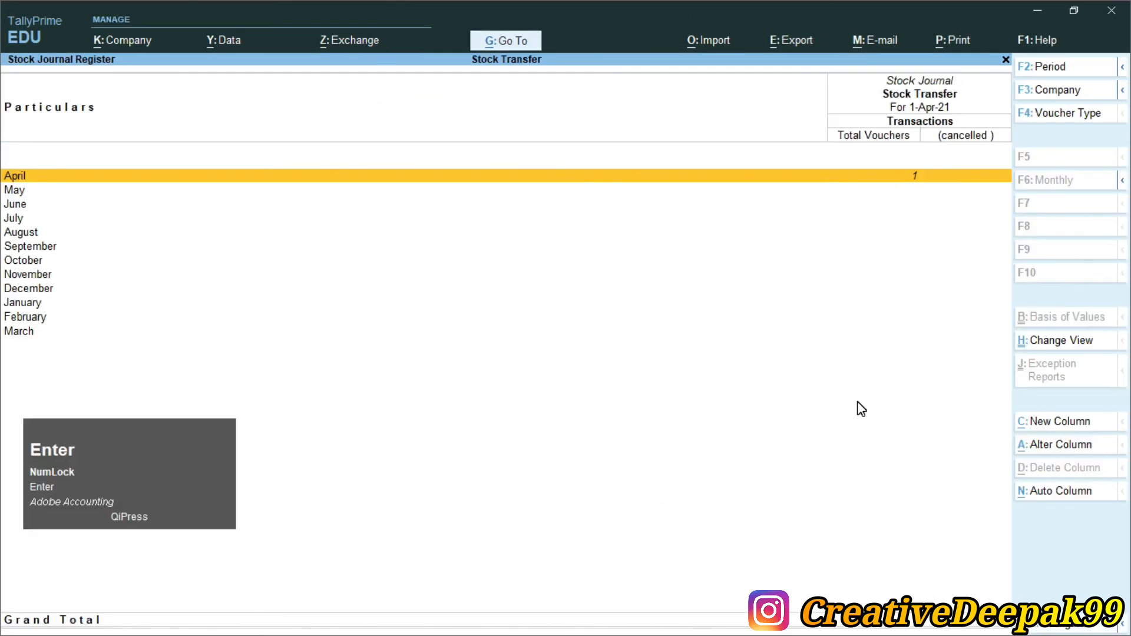
Drill down into April to review its stock journal vouchers, and back out of the register
key(Return)
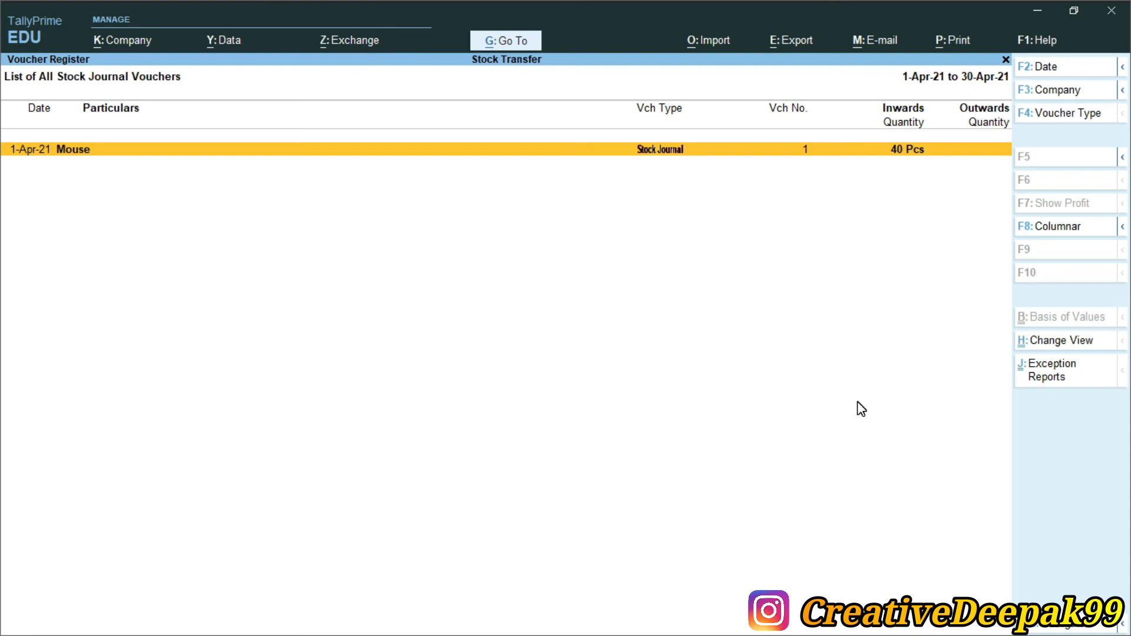
key(Escape)
key(Escape)
key(Escape)
key(Escape)
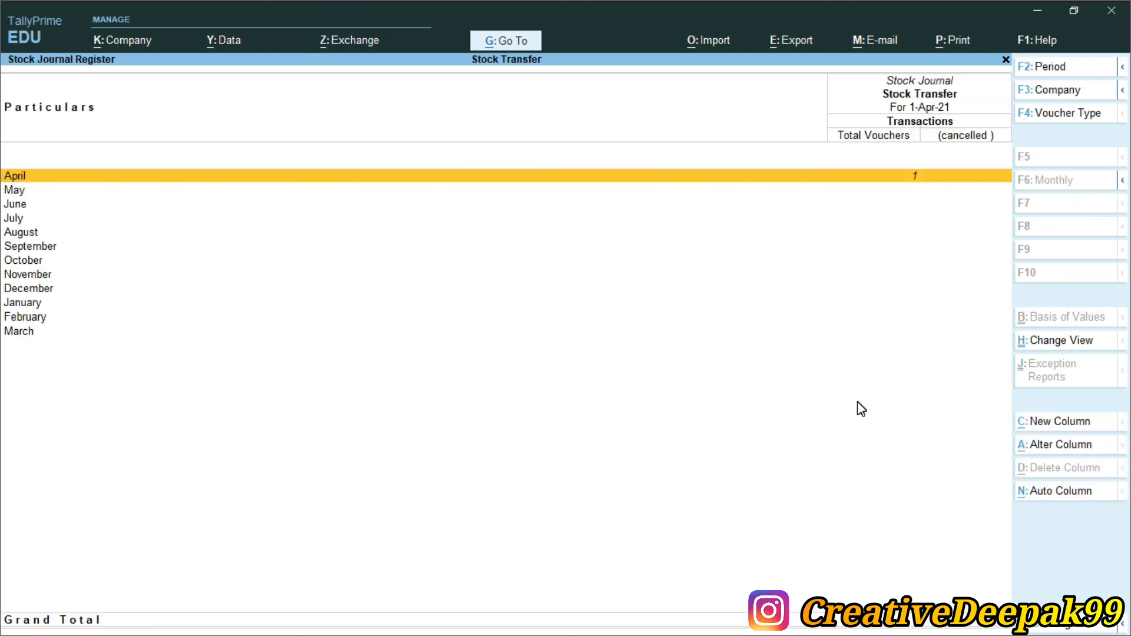